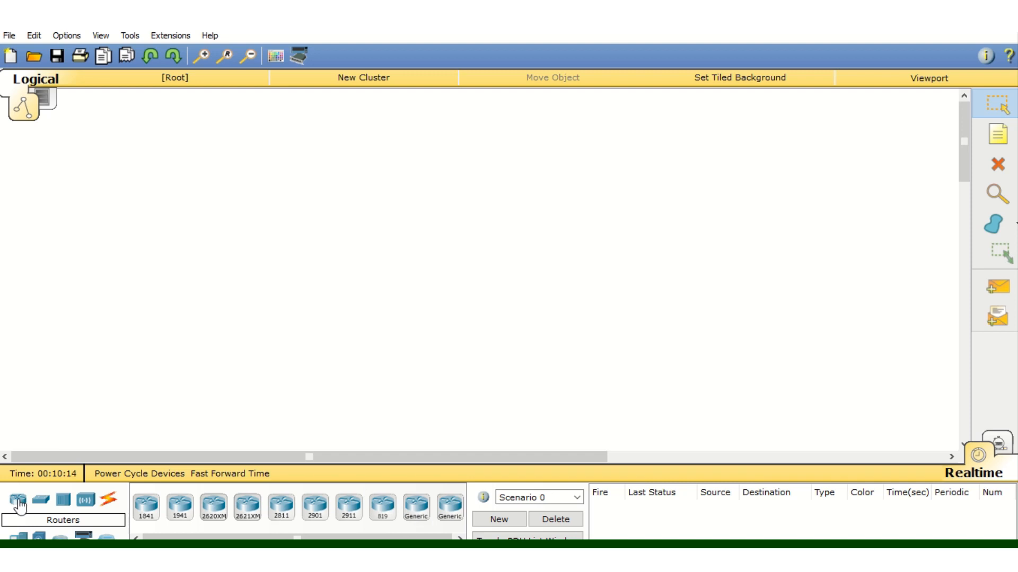
# - Place a generic router in the upper middle of the workspace and two 2950-24 switches side by side below it
pyautogui.click(416, 506)
pyautogui.click(399, 203)
pyautogui.click(41, 500)
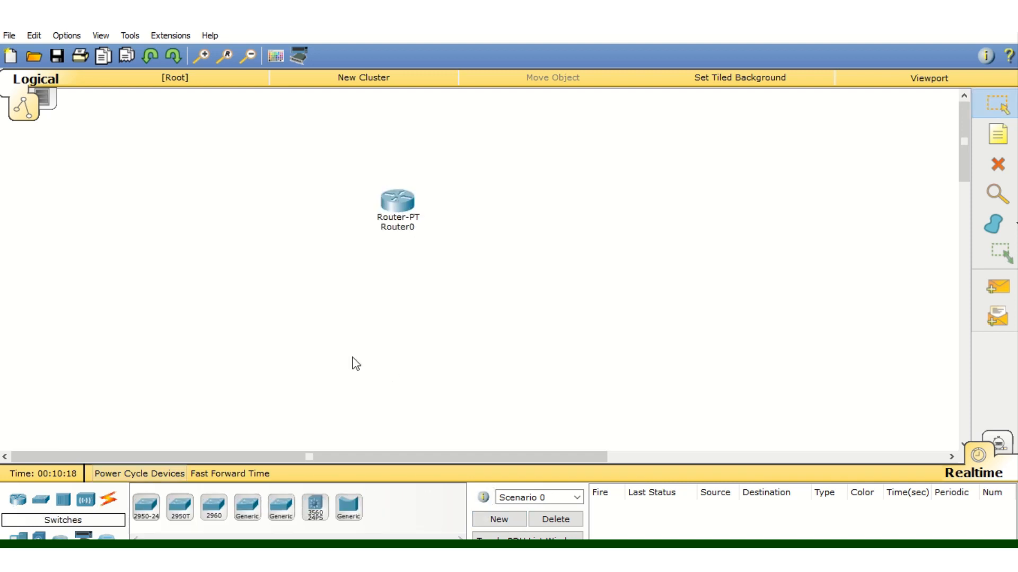
pyautogui.click(150, 511)
pyautogui.click(314, 313)
pyautogui.click(146, 510)
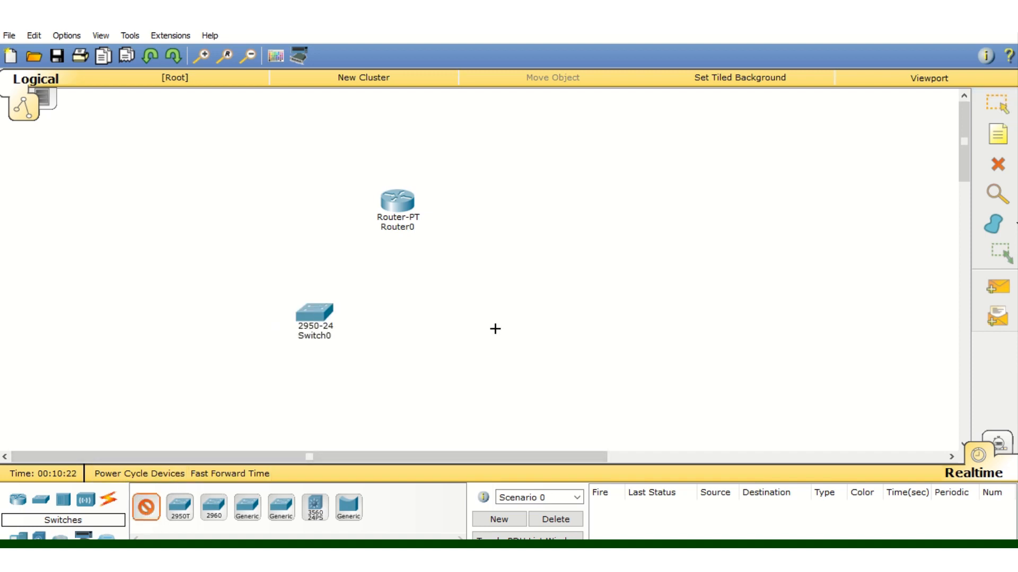
pyautogui.click(470, 323)
# - Connect Router0's FastEthernet0/0 to Switch0's FastEthernet0/3 with a copper straight-through cable
pyautogui.click(108, 499)
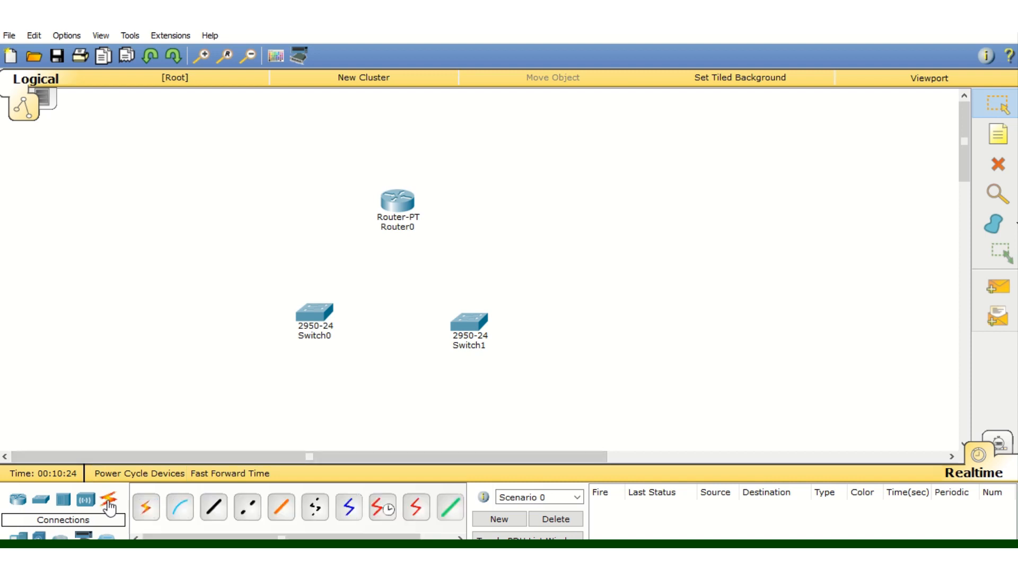
pyautogui.click(213, 507)
pyautogui.click(397, 200)
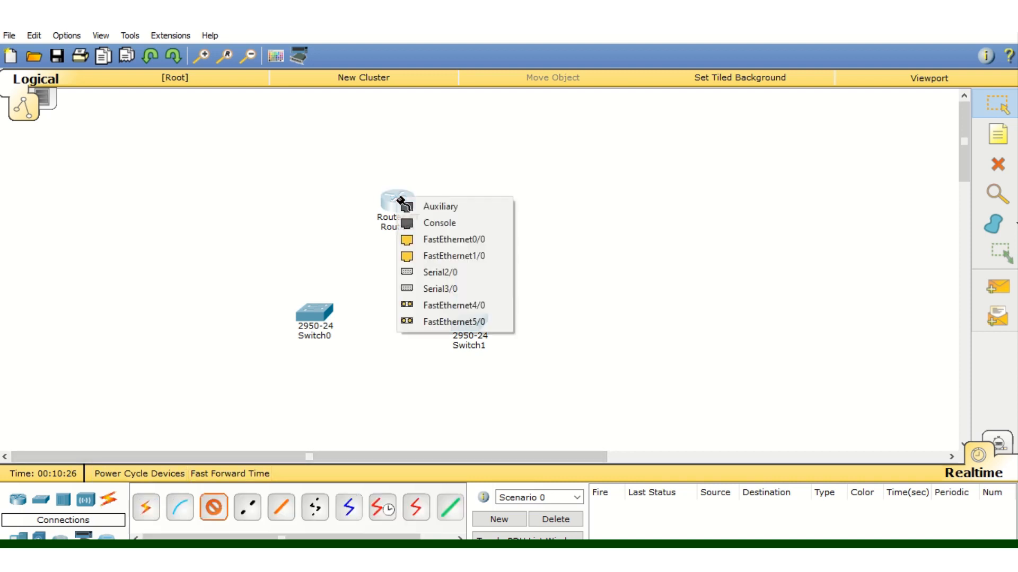
pyautogui.click(425, 240)
pyautogui.click(314, 311)
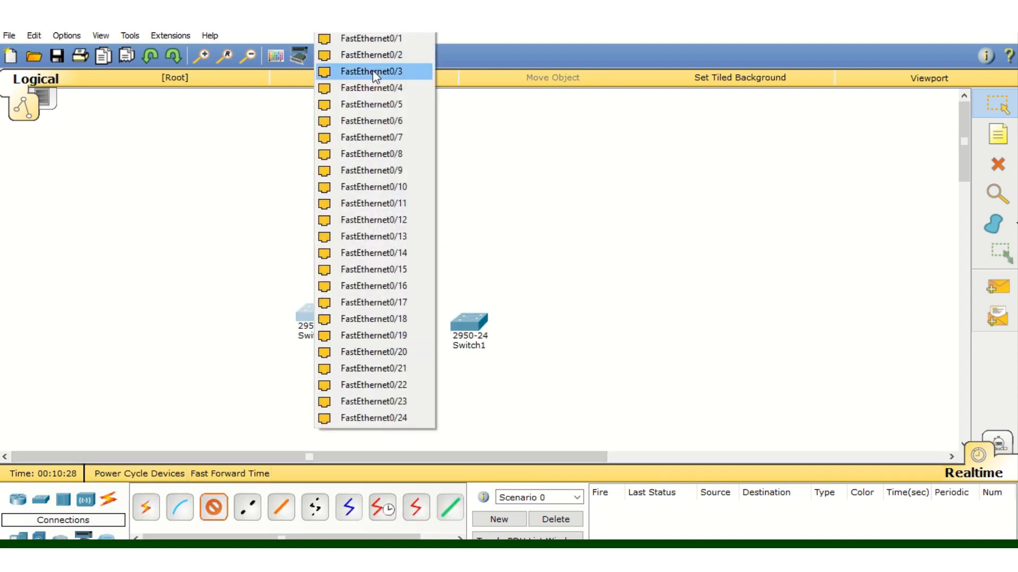
pyautogui.click(372, 71)
# - Connect Router0's FastEthernet1/0 to Switch1's FastEthernet0/4 with a copper straight-through cable
pyautogui.click(213, 508)
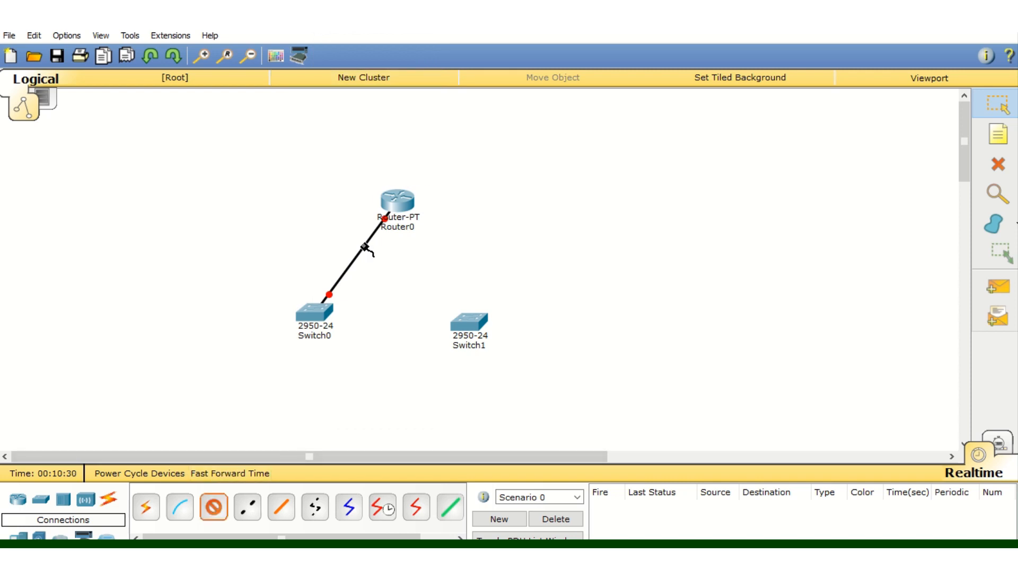
pyautogui.click(405, 203)
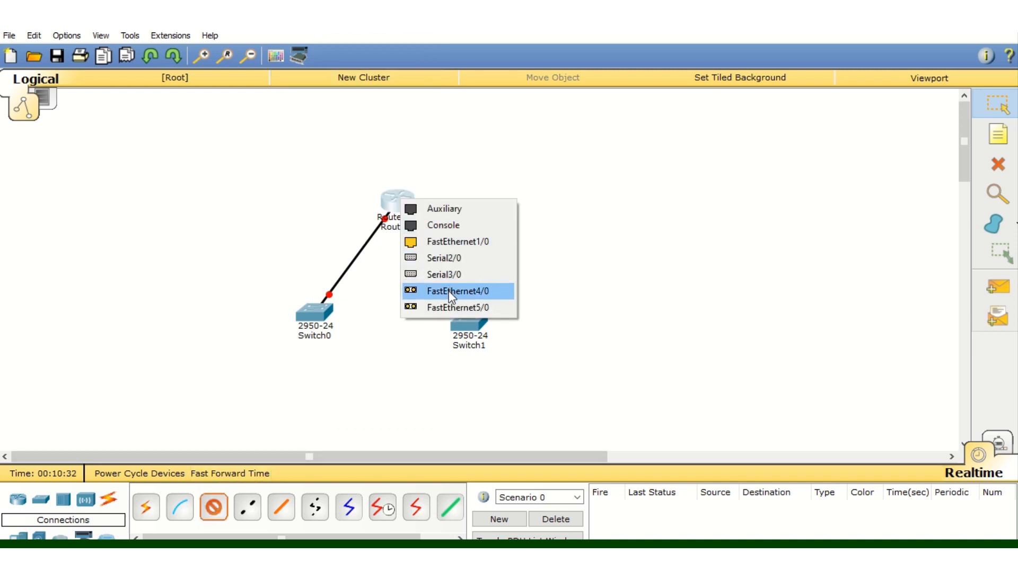
pyautogui.click(456, 248)
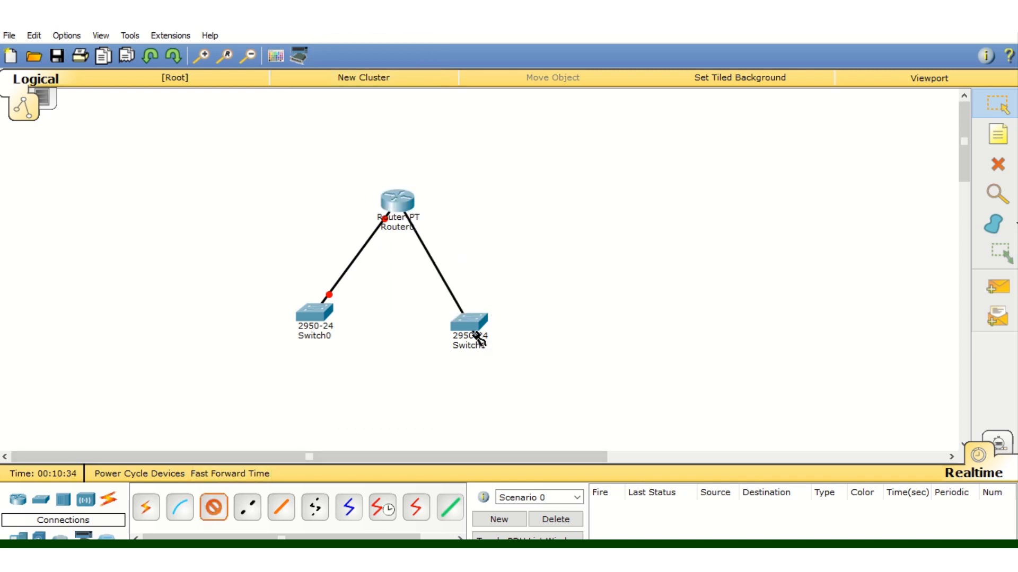
pyautogui.click(472, 333)
pyautogui.click(504, 99)
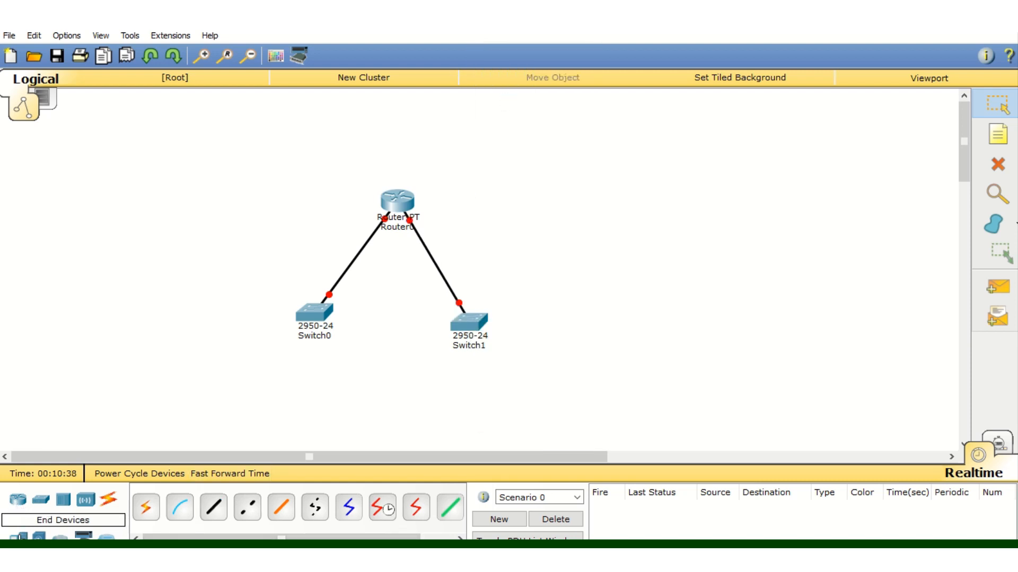
# - Place four generic PCs: two stacked to the left of Switch0 and two to the right of Switch1
pyautogui.click(19, 536)
pyautogui.click(145, 506)
pyautogui.click(191, 313)
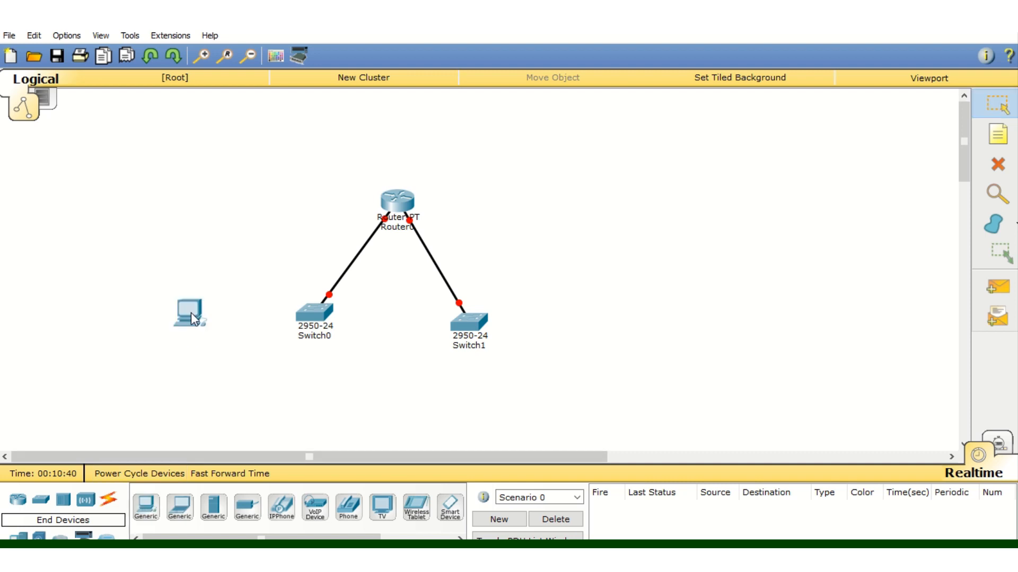
pyautogui.click(151, 510)
pyautogui.click(193, 370)
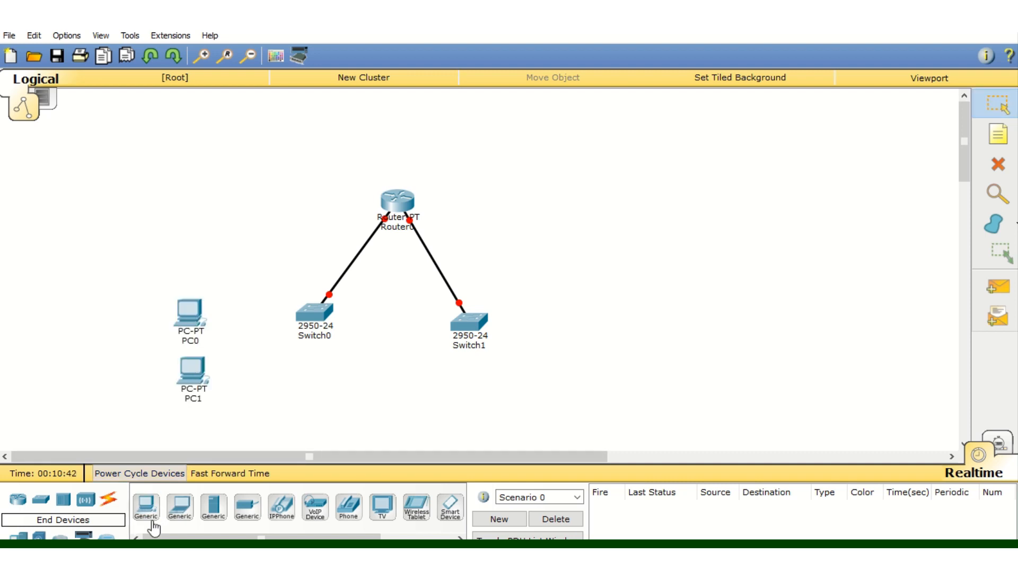
pyautogui.click(147, 517)
pyautogui.click(565, 336)
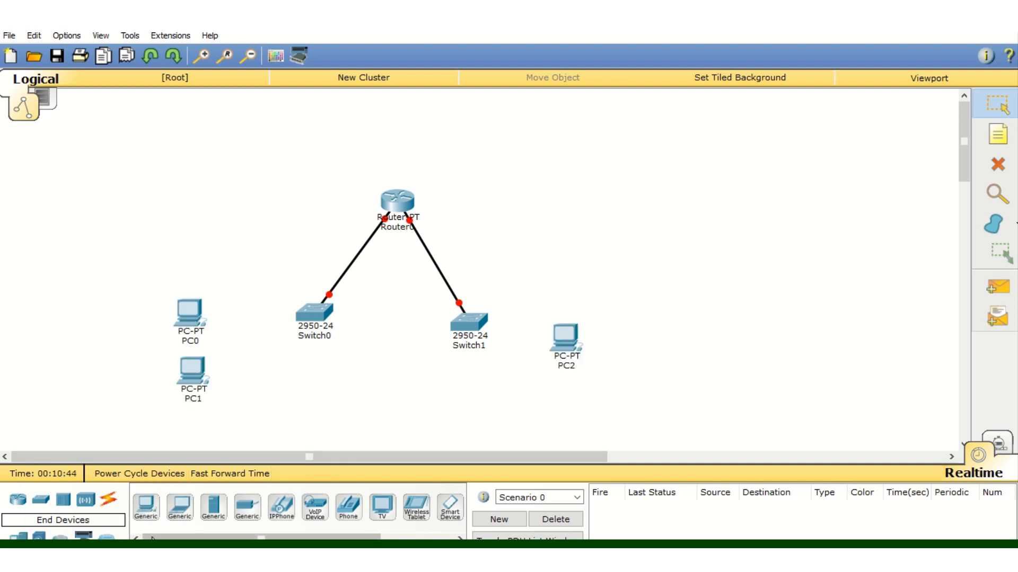
pyautogui.click(146, 511)
pyautogui.click(544, 396)
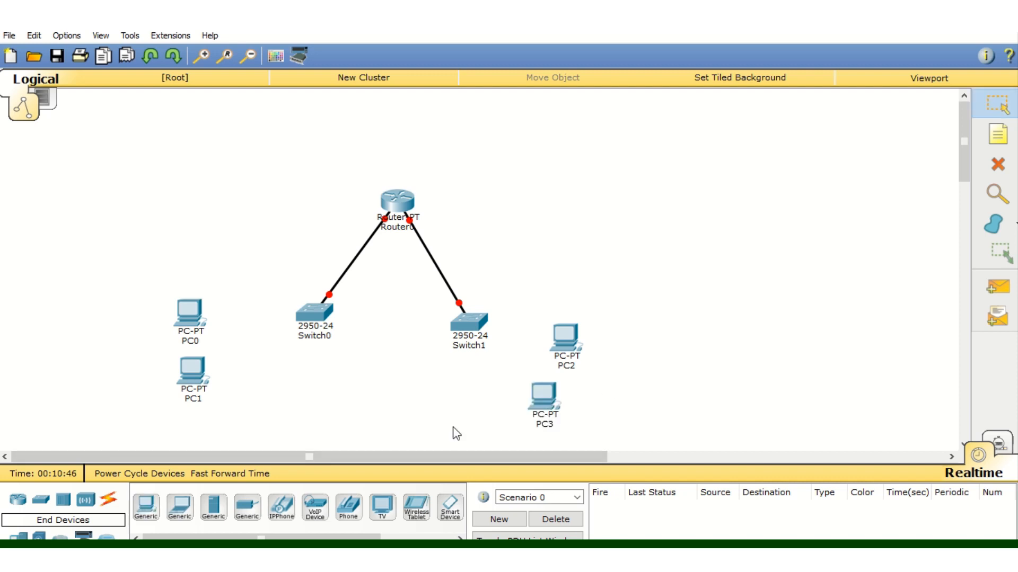
# - Connect Switch0's FastEthernet0/16 to PC0's FastEthernet0 with a copper straight-through cable
pyautogui.click(113, 506)
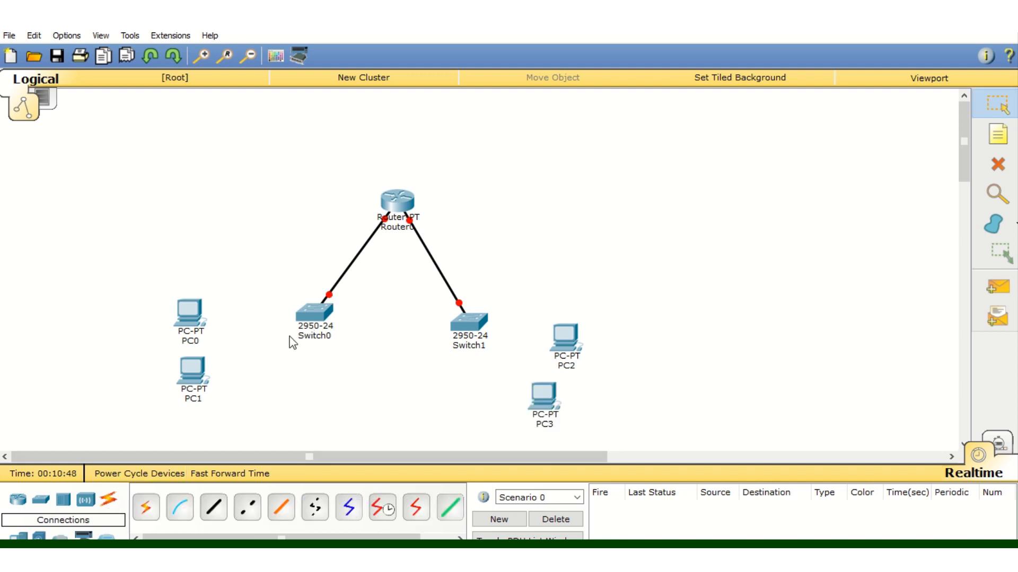
pyautogui.click(213, 507)
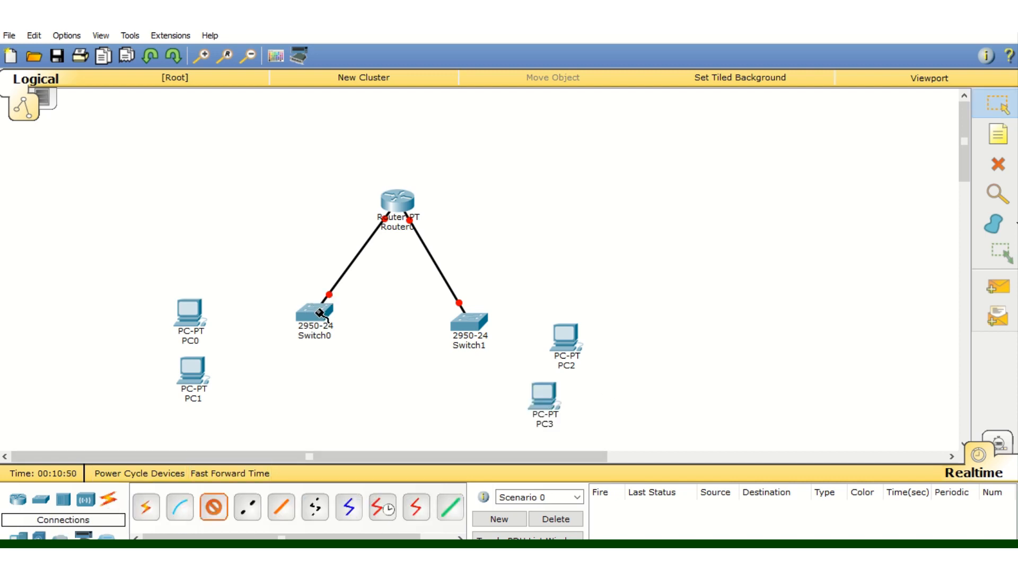
pyautogui.click(318, 312)
pyautogui.click(349, 269)
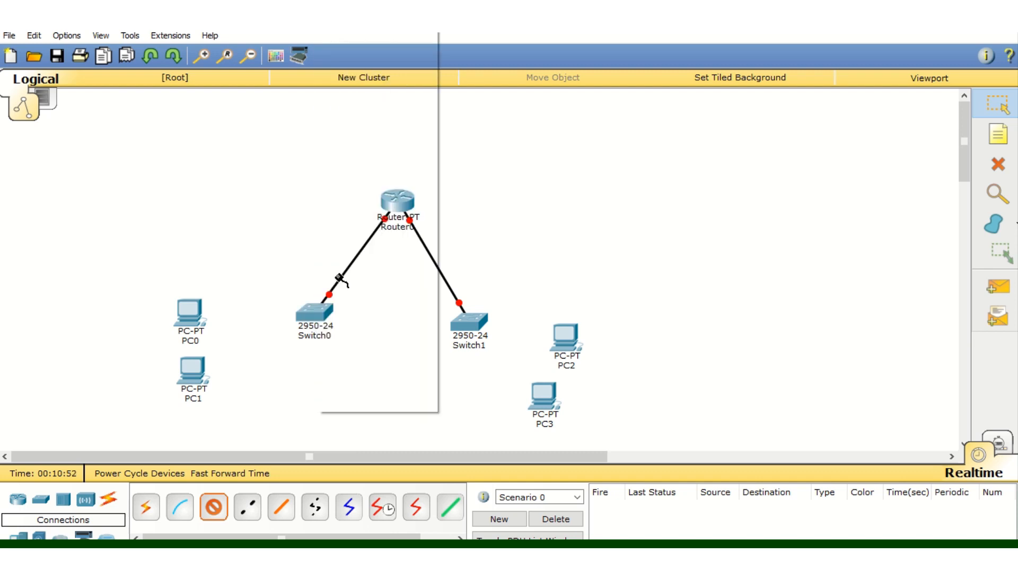
pyautogui.click(193, 320)
pyautogui.click(220, 348)
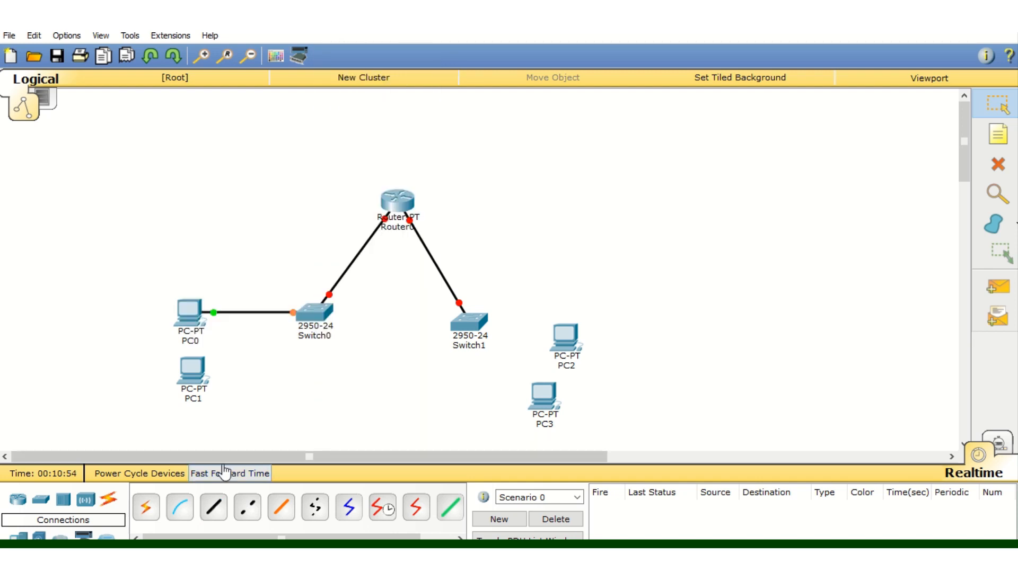
# - Connect Switch0's FastEthernet0/23 to PC1's FastEthernet0 with a copper straight-through cable
pyautogui.click(214, 507)
pyautogui.click(320, 325)
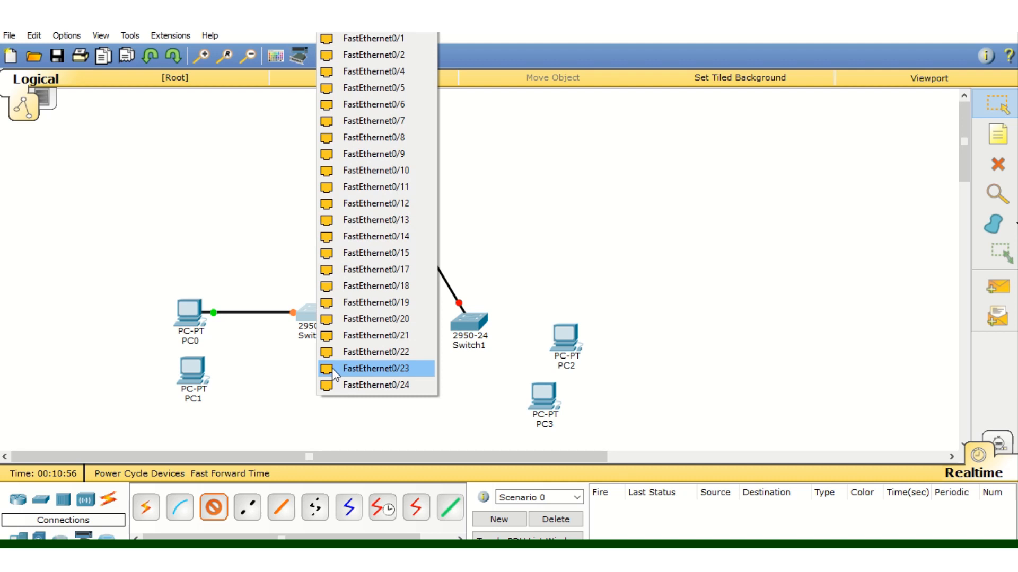
pyautogui.click(339, 368)
pyautogui.click(197, 389)
pyautogui.click(236, 416)
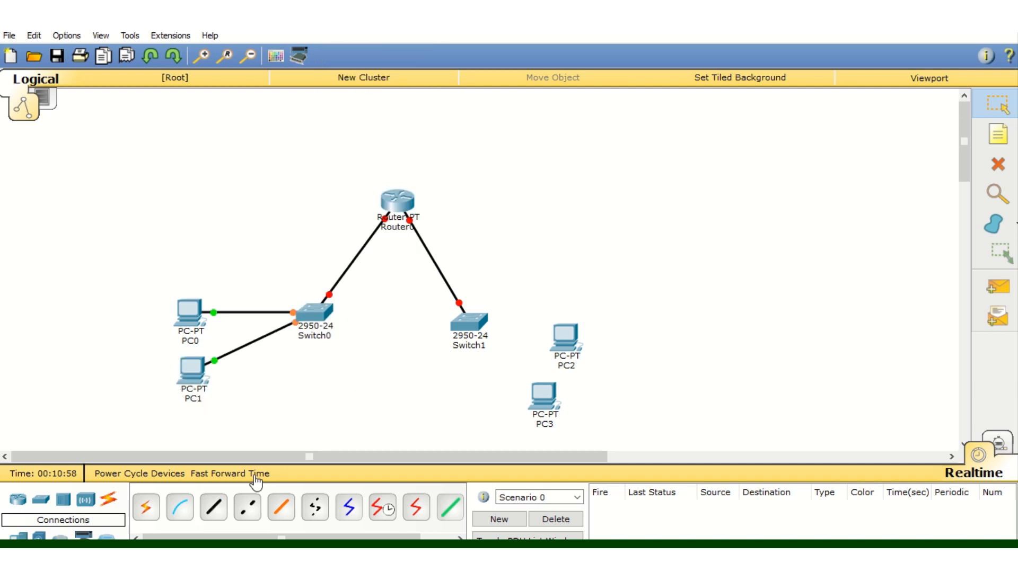
# - Connect Switch1's FastEthernet0/20 to PC2's FastEthernet0 with a copper straight-through cable
pyautogui.click(214, 507)
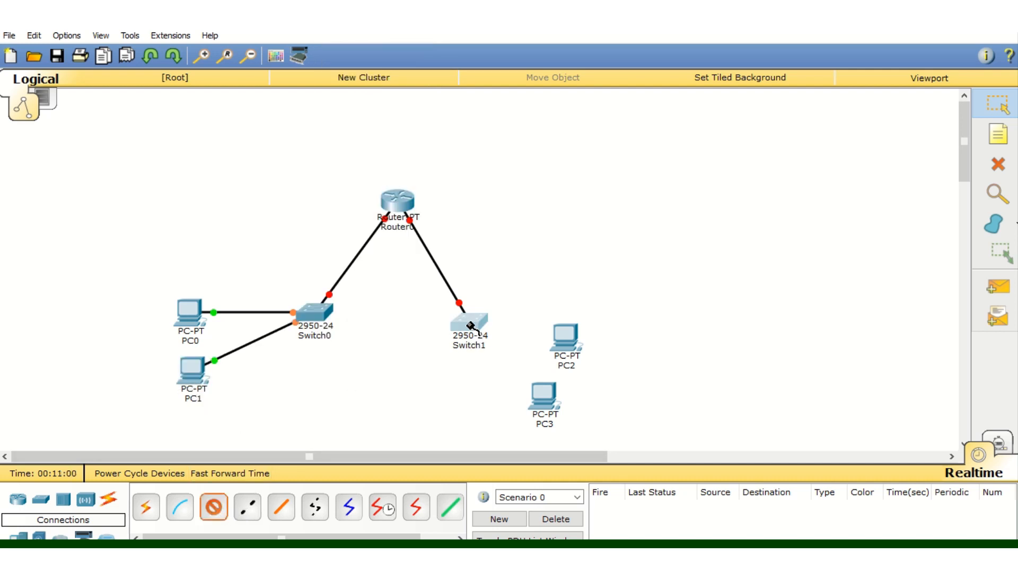
pyautogui.click(469, 324)
pyautogui.click(539, 335)
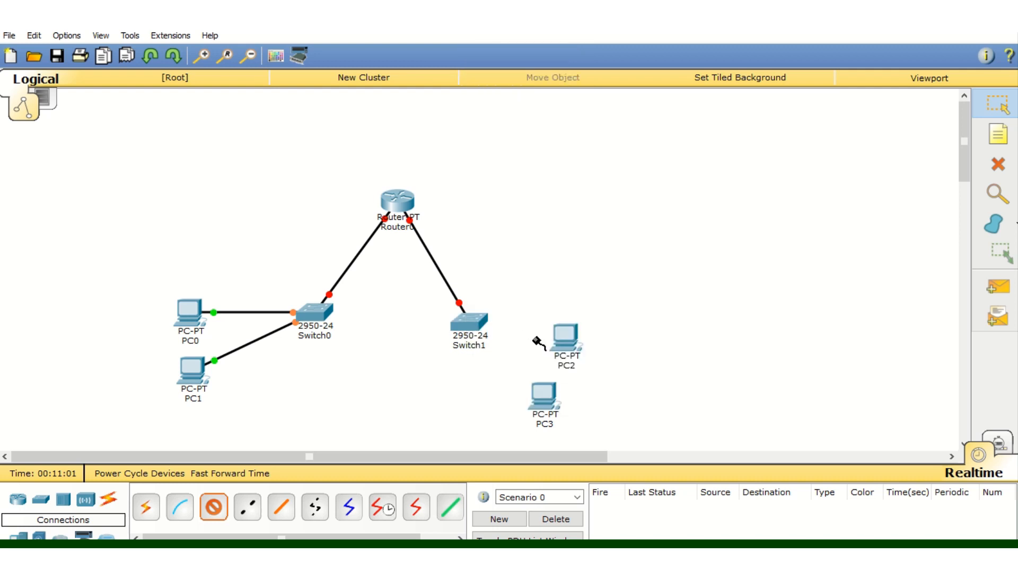
pyautogui.click(565, 337)
pyautogui.click(592, 382)
# - Connect Switch1's FastEthernet0/22 to PC3's FastEthernet0 with a copper straight-through cable
pyautogui.click(214, 507)
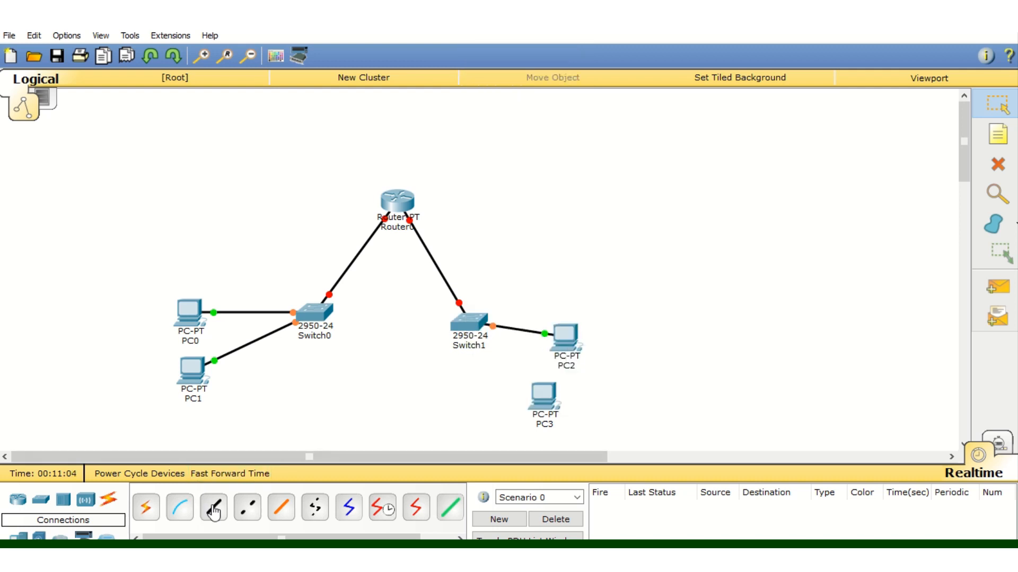
pyautogui.click(471, 327)
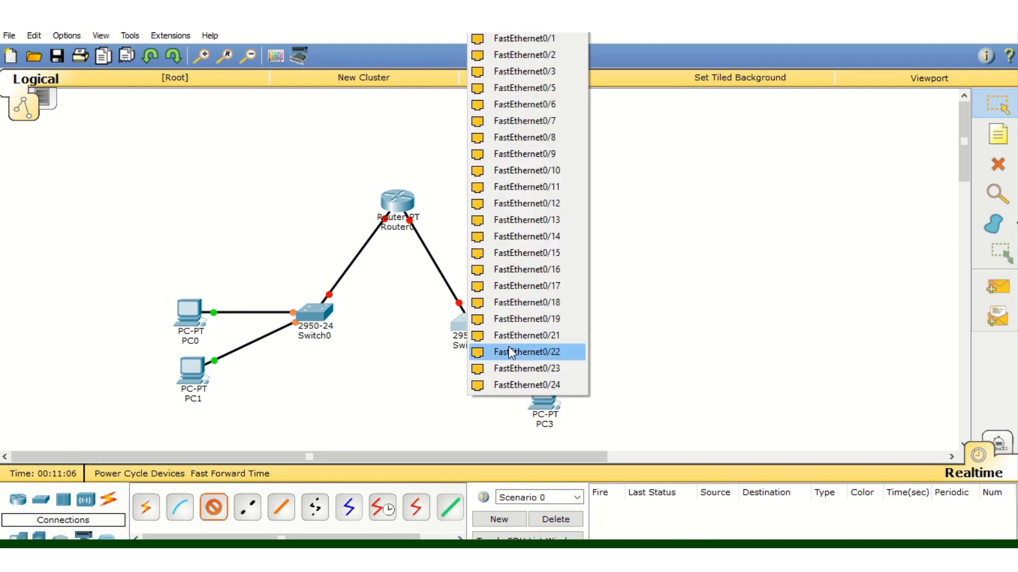
pyautogui.click(508, 348)
pyautogui.click(541, 408)
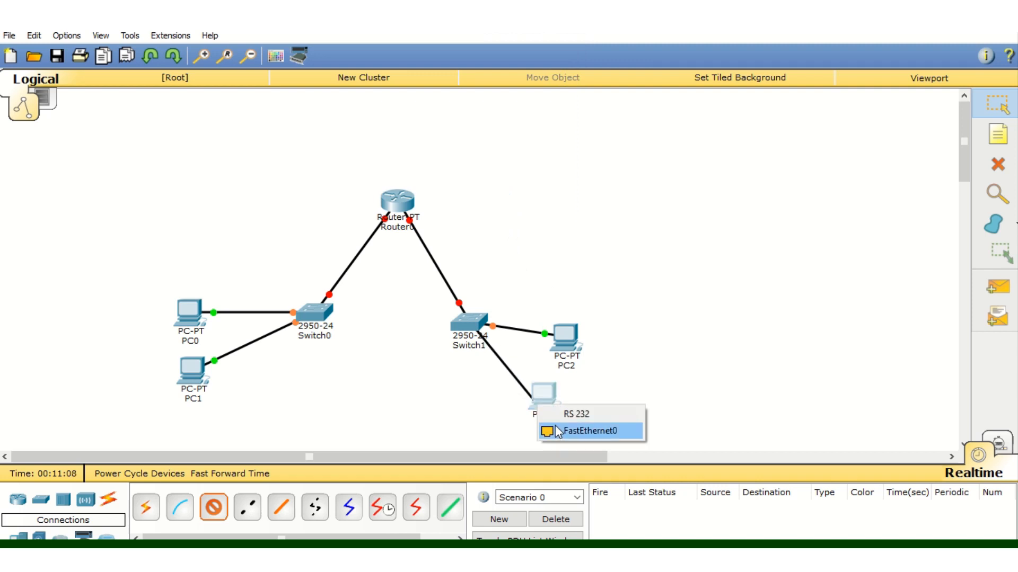
pyautogui.click(554, 427)
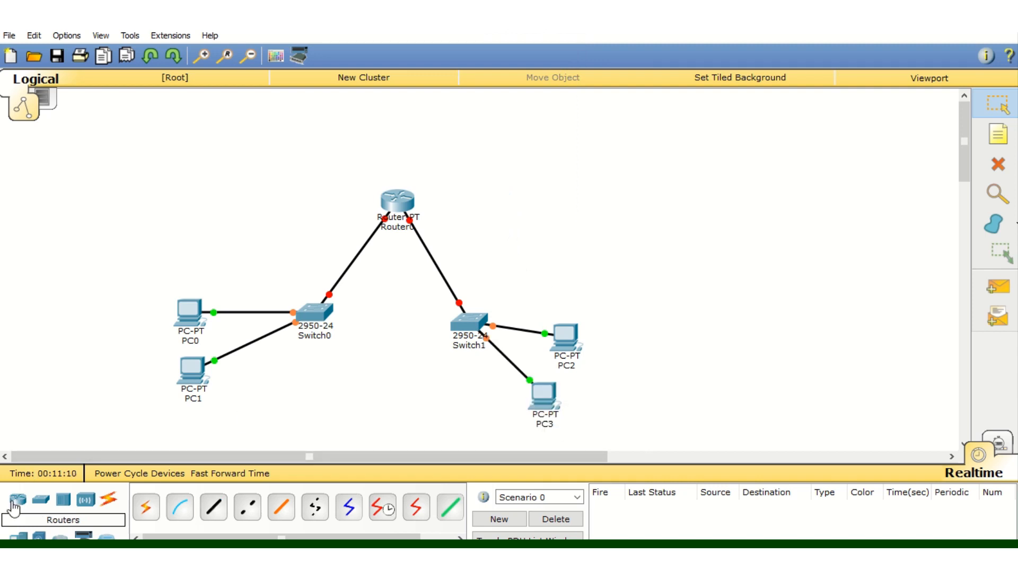
# - Place a generic server above and slightly left of PC0
pyautogui.click(39, 537)
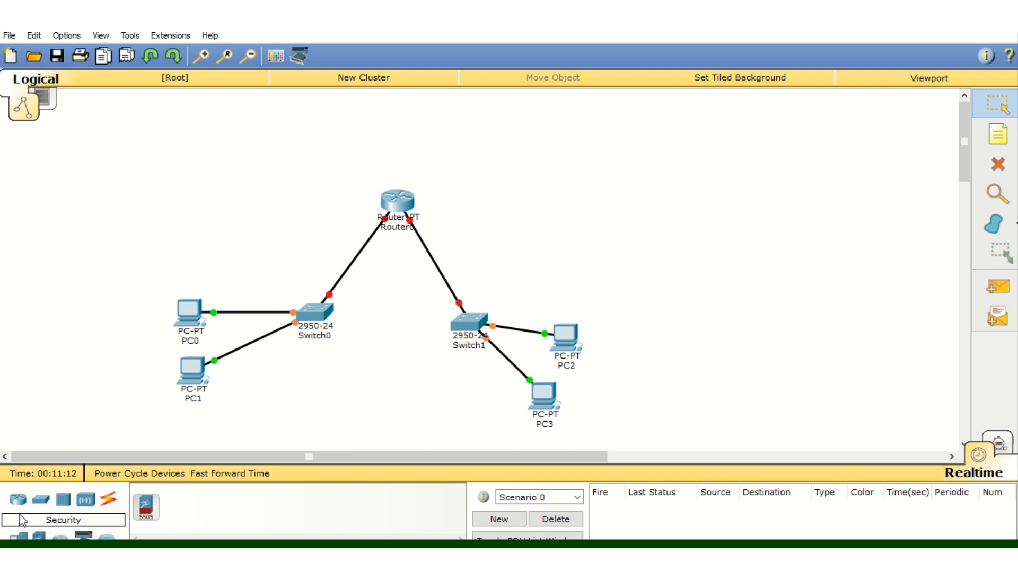
pyautogui.click(21, 537)
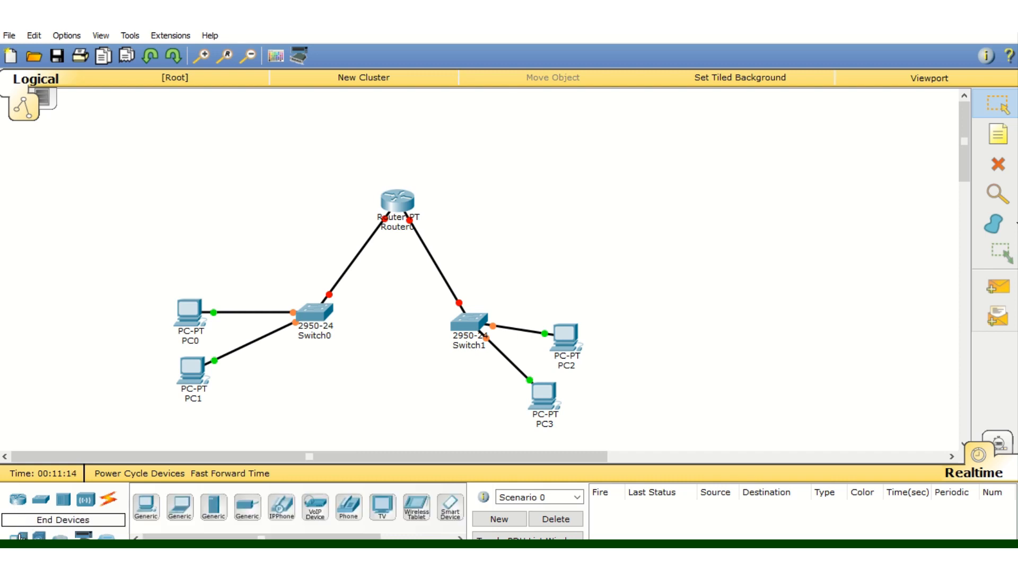
pyautogui.click(214, 507)
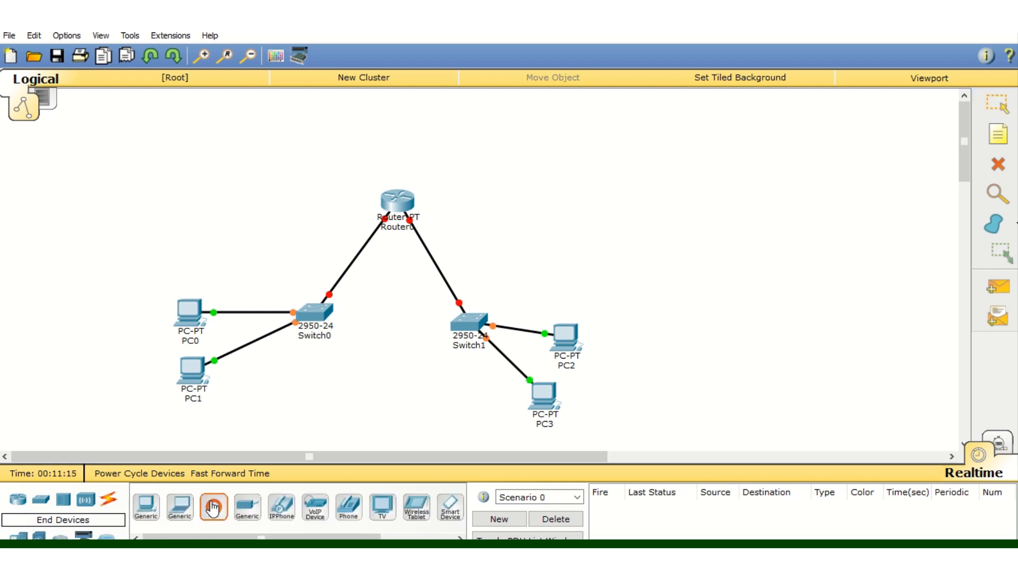
pyautogui.click(151, 220)
# - Connect Switch0 to Server0 with a copper straight-through cable
pyautogui.click(108, 500)
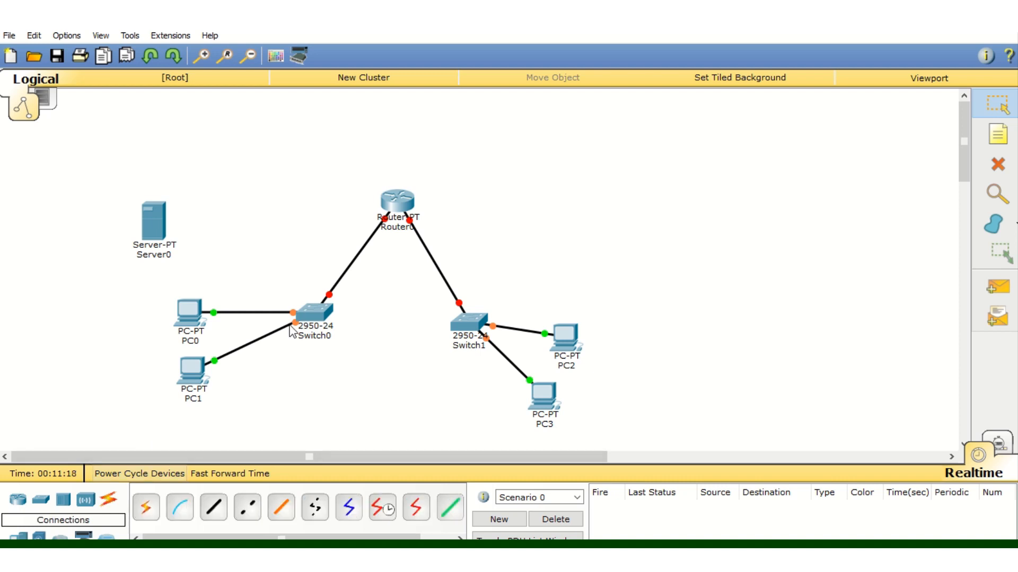
pyautogui.click(214, 507)
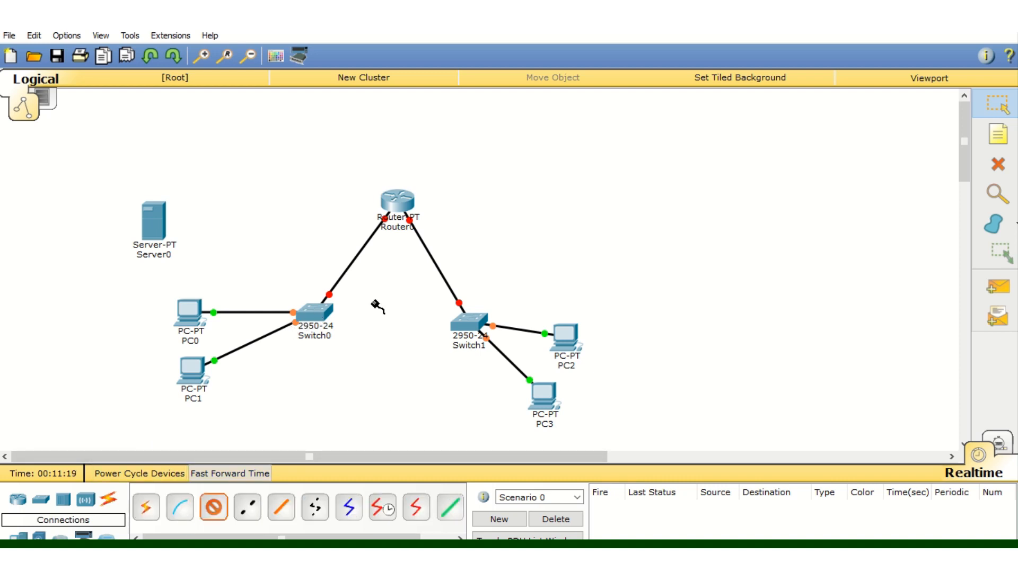
pyautogui.click(325, 313)
pyautogui.click(367, 262)
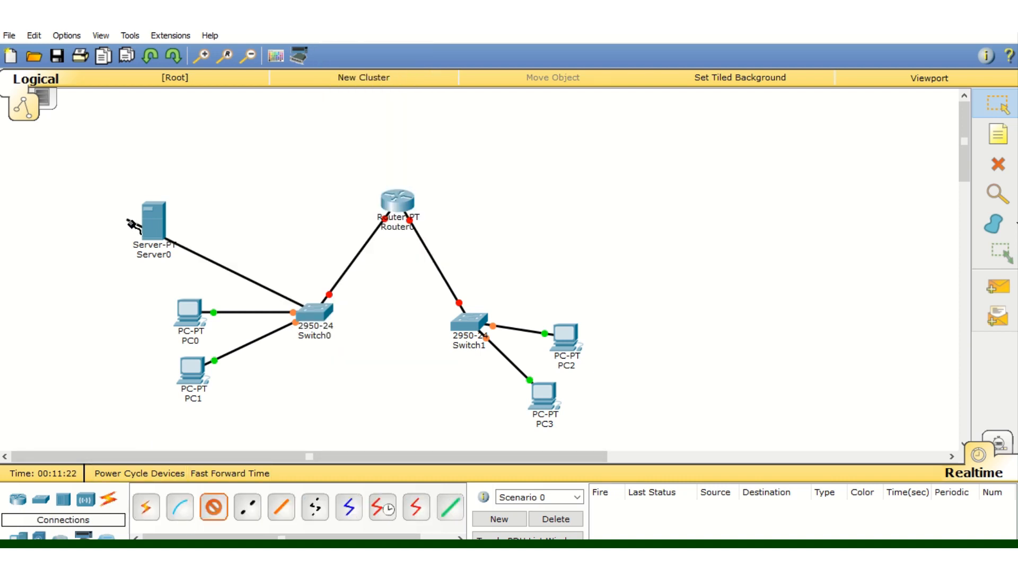
pyautogui.click(169, 228)
pyautogui.click(183, 236)
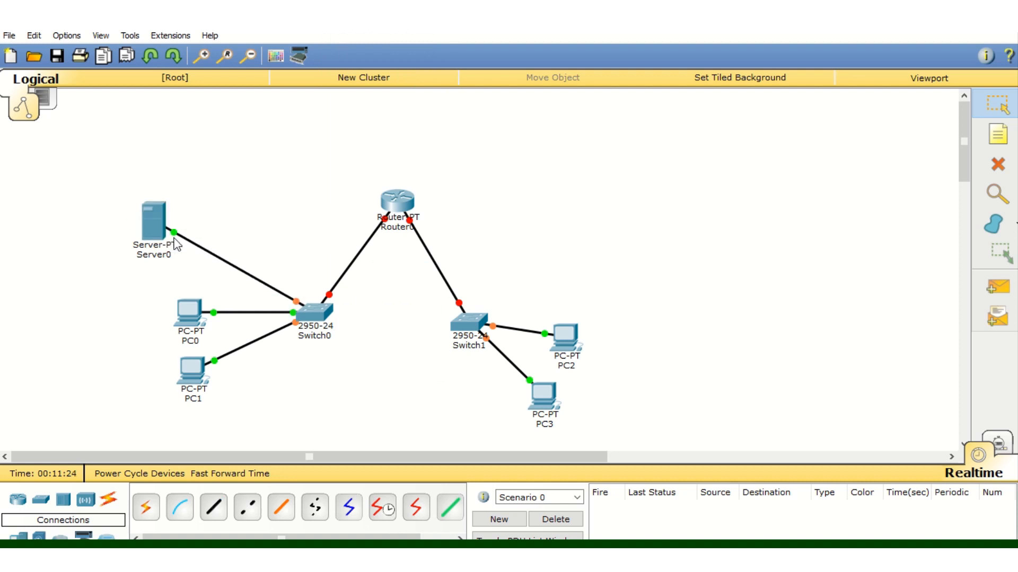
# - Turn on the preference to always show port labels on the topology's links, and close the preferences
pyautogui.click(170, 36)
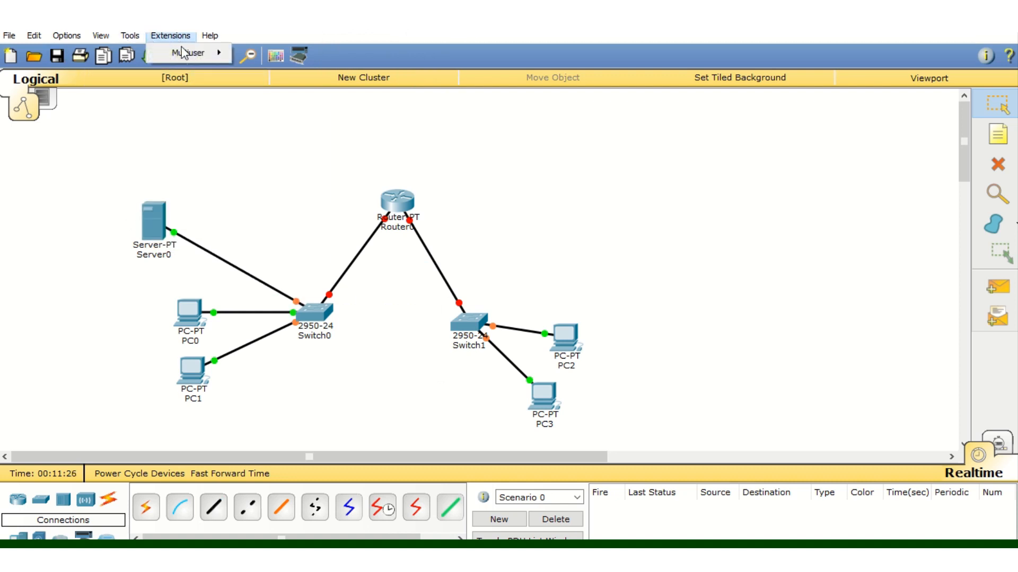
pyautogui.moveTo(127, 44)
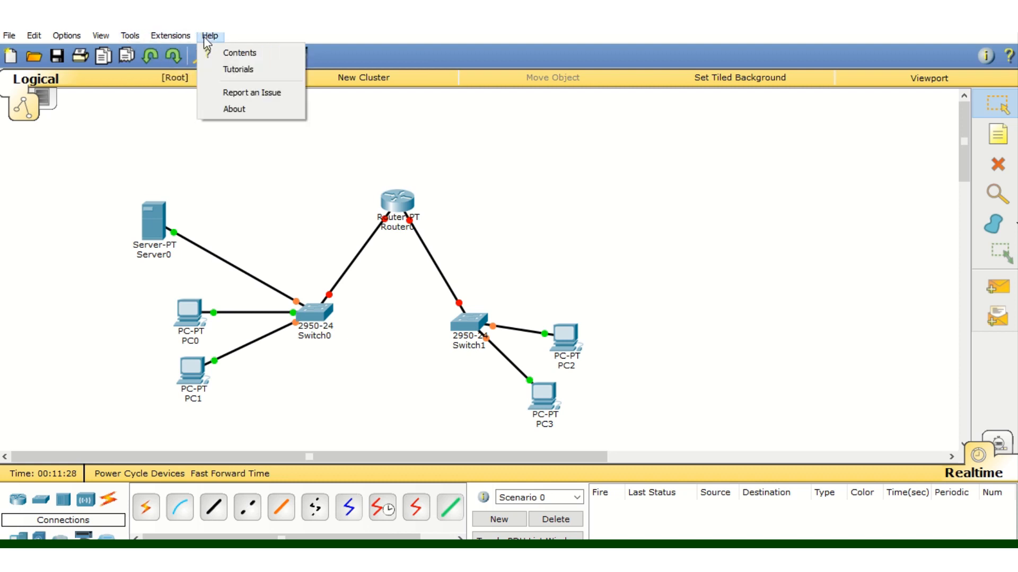
pyautogui.moveTo(98, 36)
pyautogui.moveTo(68, 33)
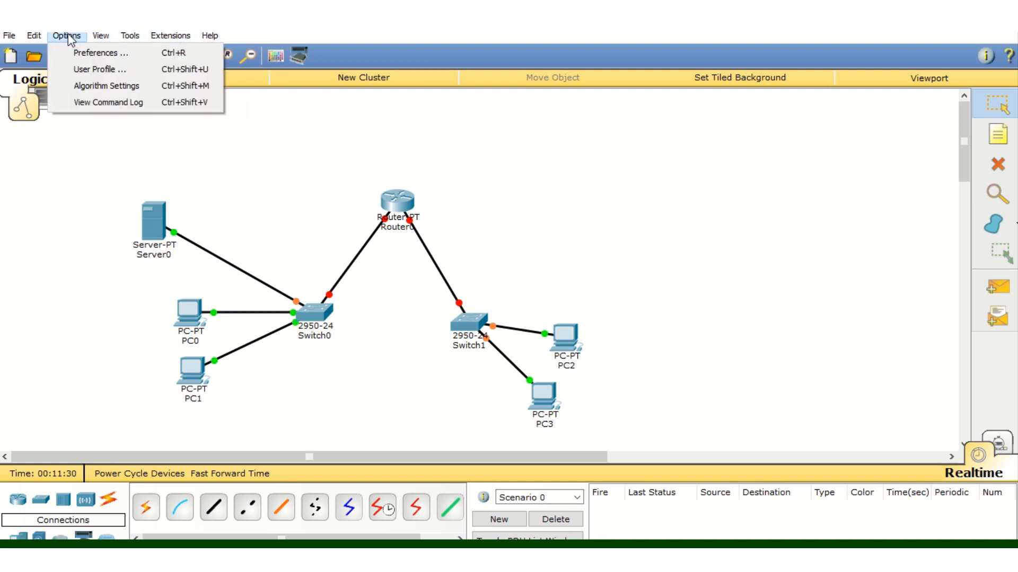
pyautogui.click(81, 55)
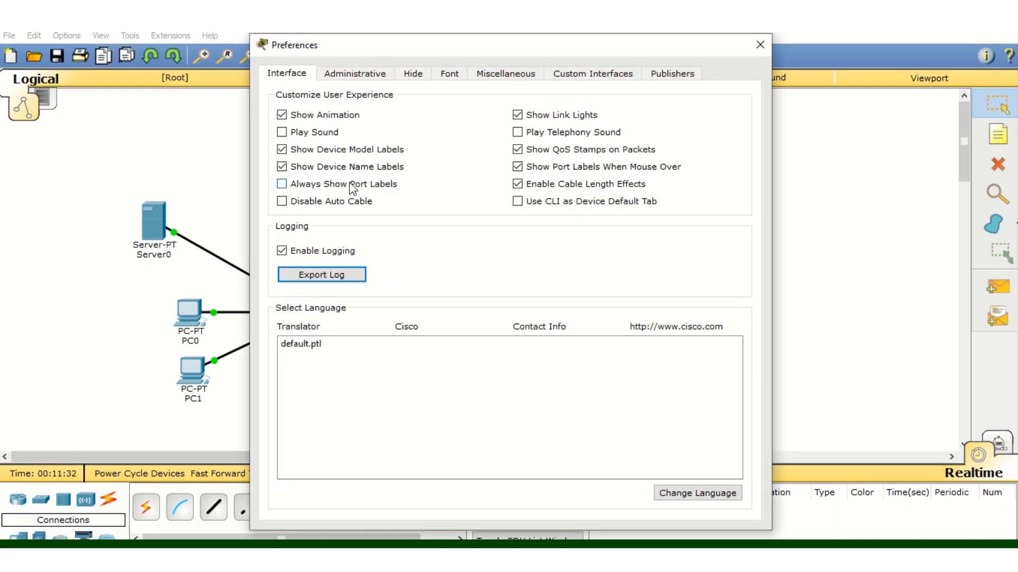
pyautogui.click(282, 184)
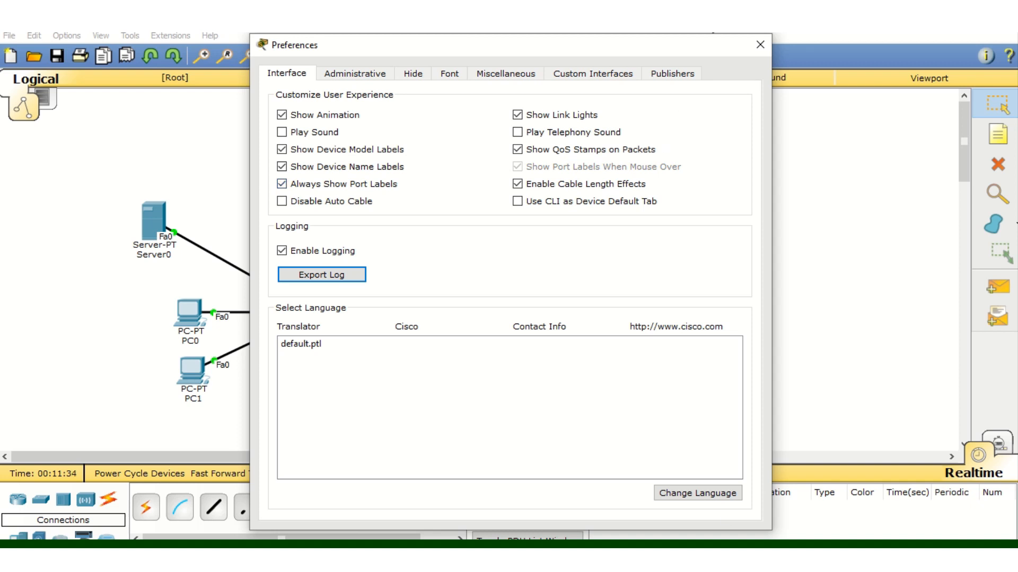
pyautogui.click(760, 45)
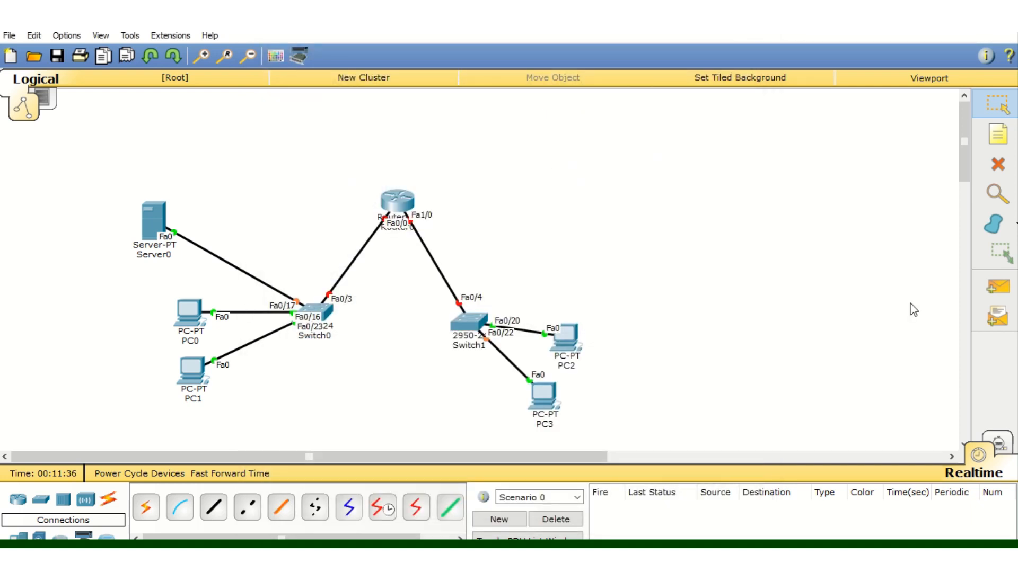
# - Place a note reading 192.168.10.0 below Switch0 to label the first LAN
pyautogui.click(999, 139)
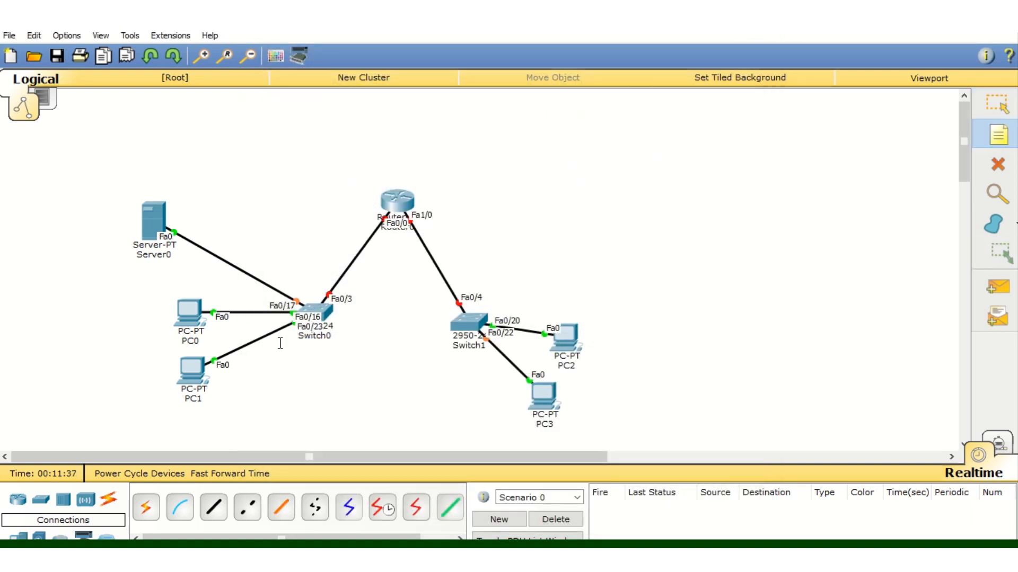
pyautogui.click(260, 396)
pyautogui.write('192.')
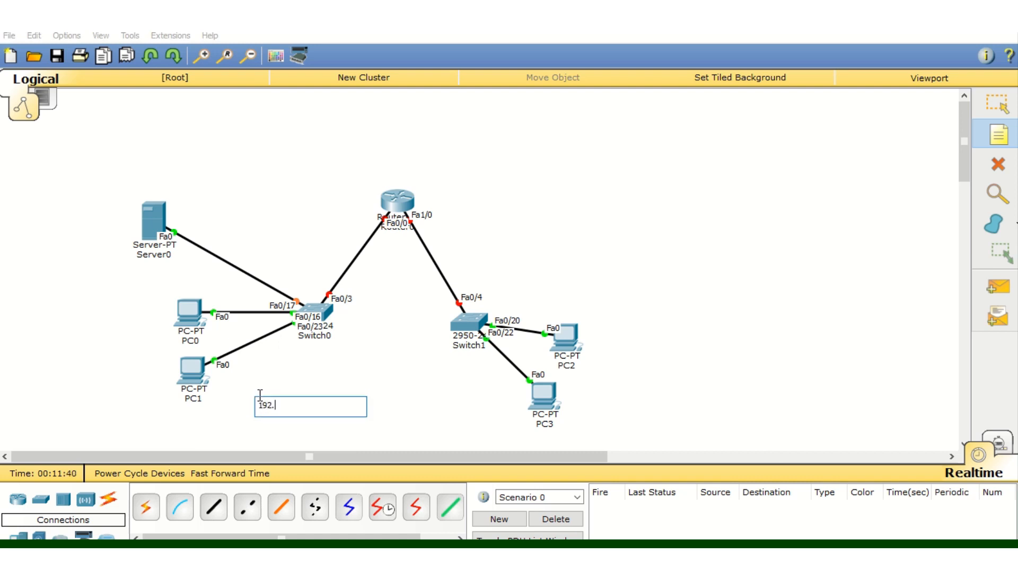
pyautogui.write('168.10.0')
# - Add a 192.168.20.0 note for the second LAN, position it beside PC3, and move the 192.168.10.0 note slightly up
pyautogui.click(604, 421)
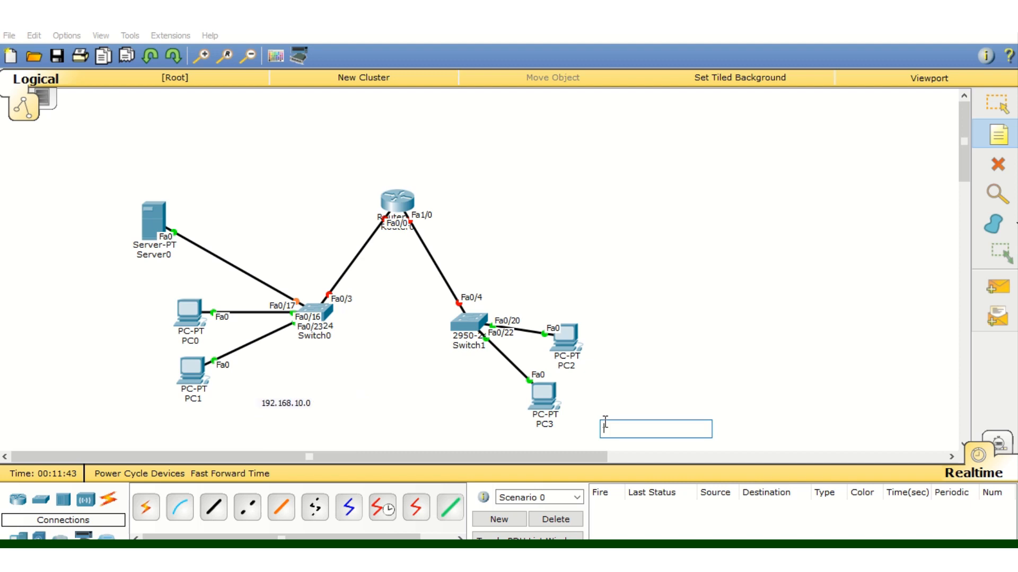
pyautogui.write('192.16')
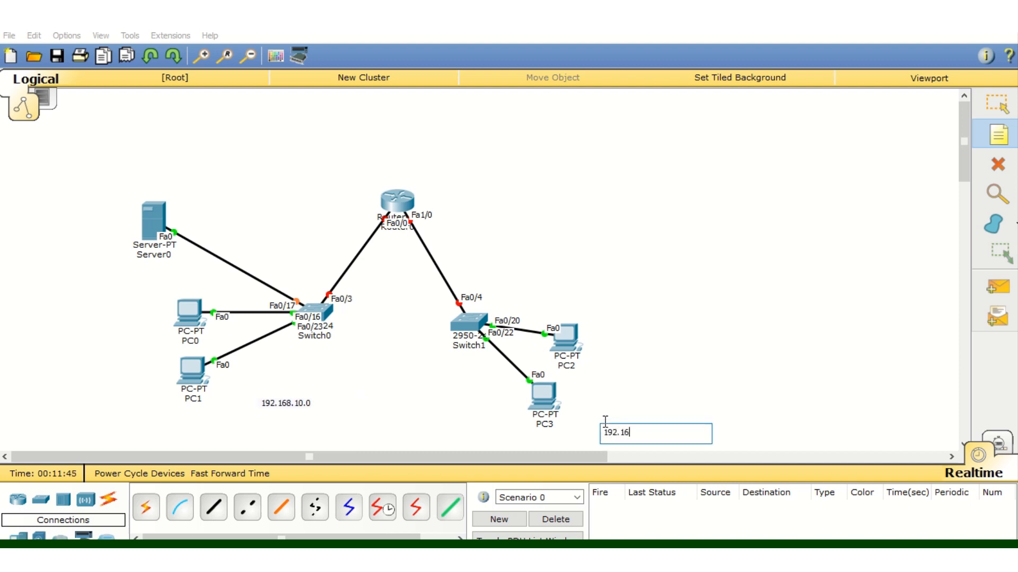
pyautogui.write('8.20.0')
pyautogui.click(997, 106)
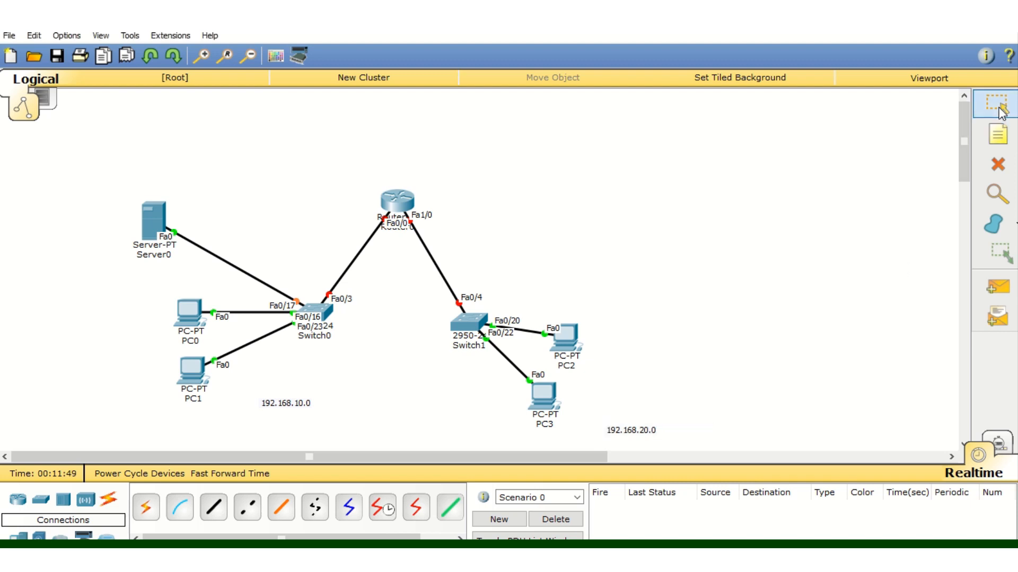
pyautogui.moveTo(602, 437); pyautogui.dragTo(455, 423)
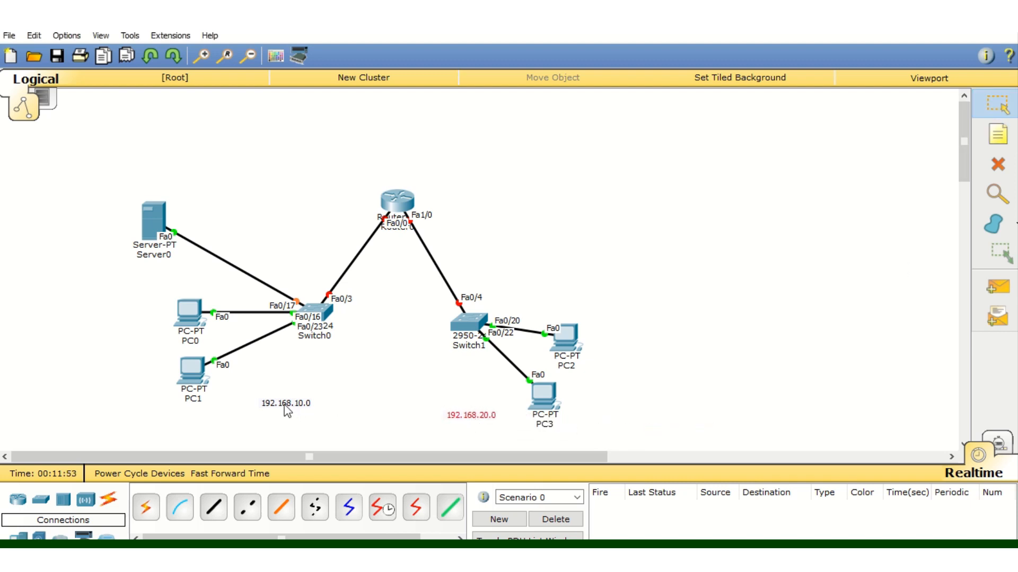
pyautogui.moveTo(287, 409)
pyautogui.mouseDown()
pyautogui.moveTo(310, 409)
pyautogui.moveTo(285, 394)
pyautogui.mouseUp()
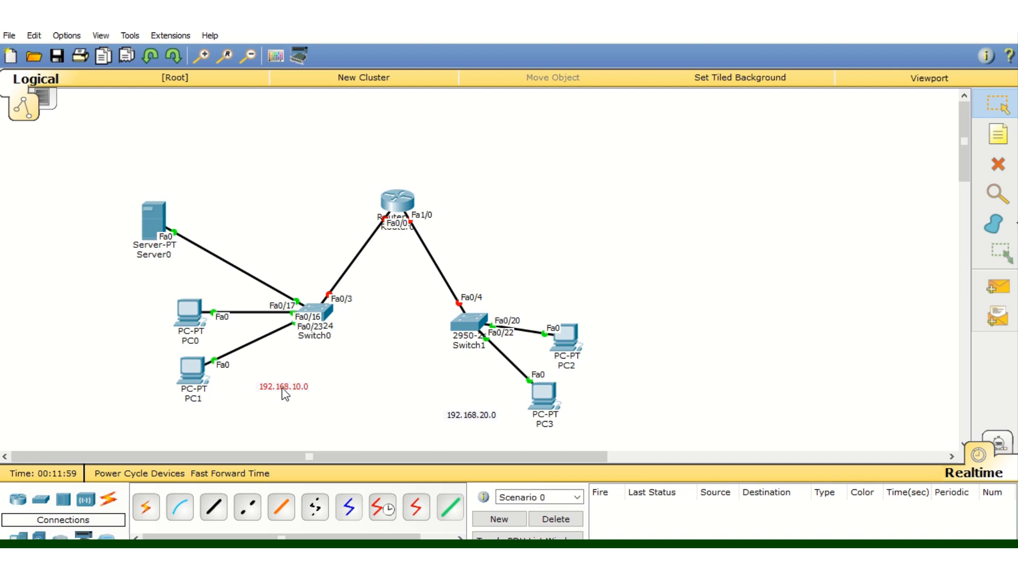
# - Examine the IP configuration of PC0, including its static and DHCP options, and close the device window
pyautogui.click(189, 311)
pyautogui.click(416, 132)
pyautogui.click(332, 183)
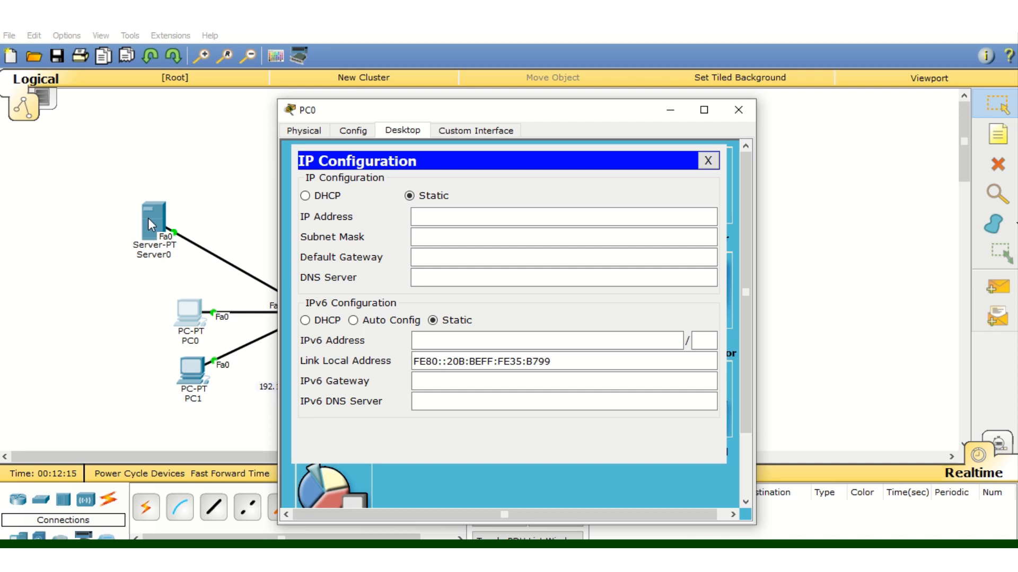
pyautogui.moveTo(387, 113); pyautogui.dragTo(618, 83)
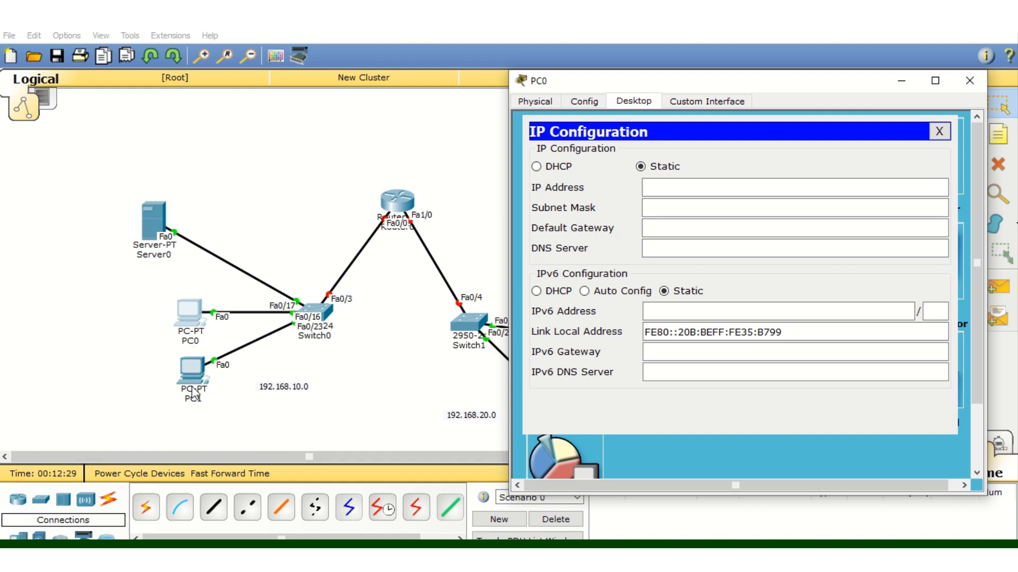
pyautogui.click(970, 80)
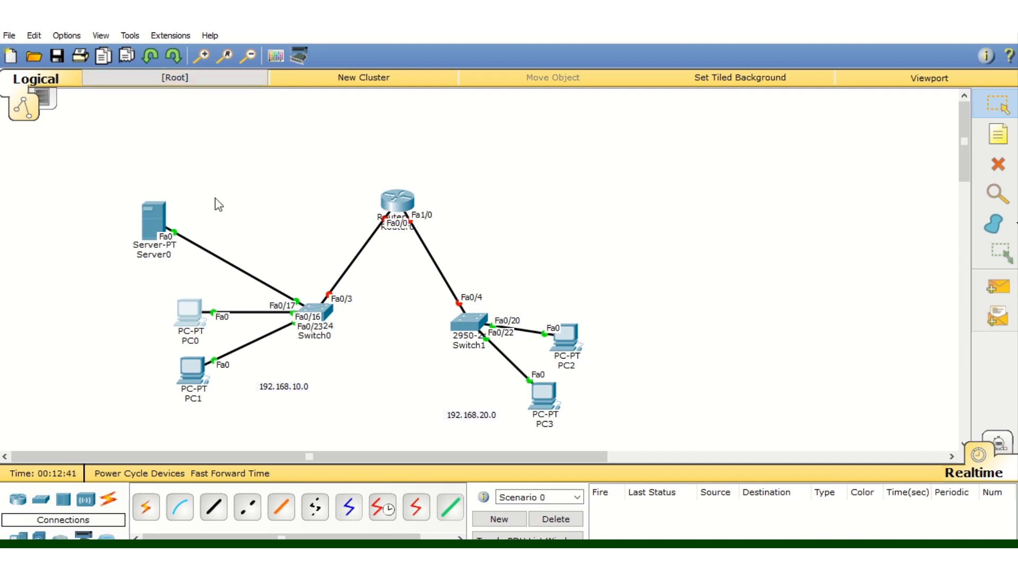
# - Set the default gateway in Server0's static IP configuration to 192.168.10.1
pyautogui.click(142, 225)
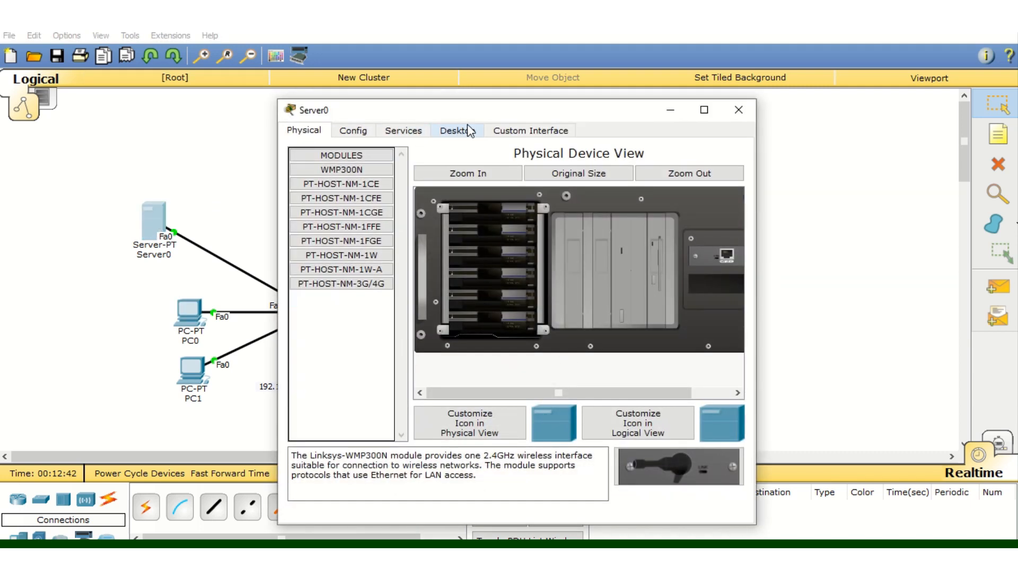
pyautogui.click(449, 132)
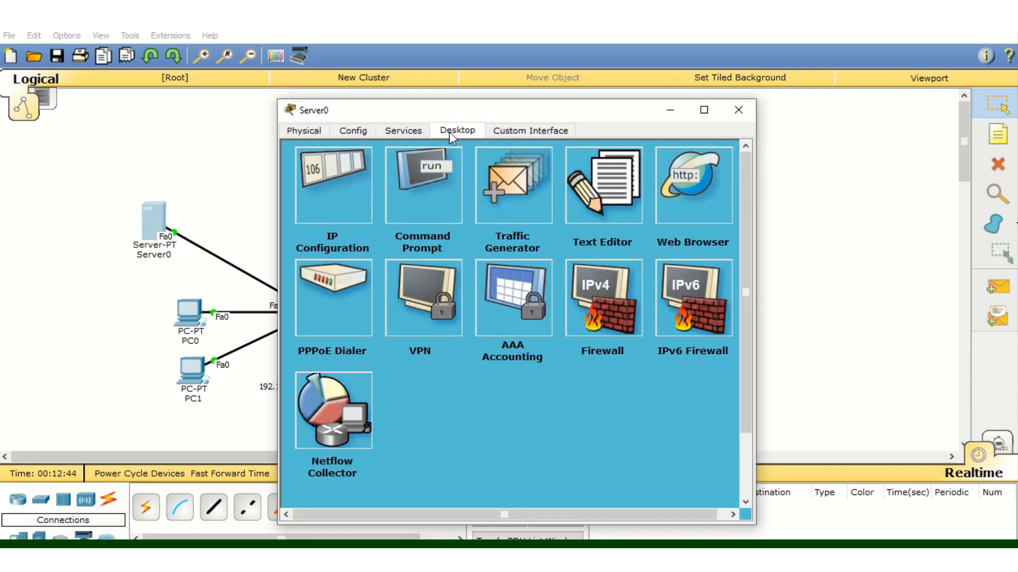
pyautogui.click(317, 201)
pyautogui.click(440, 253)
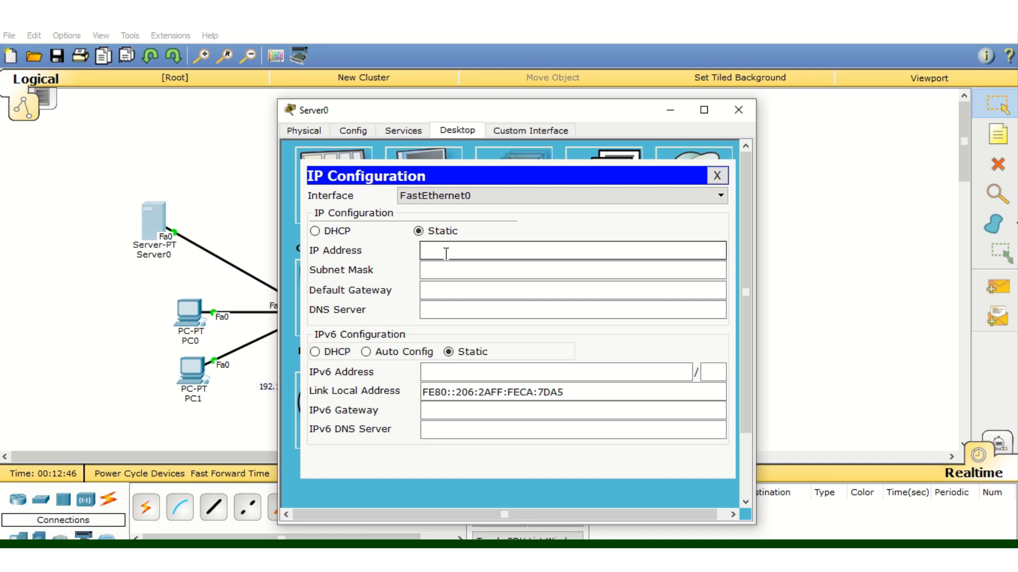
pyautogui.moveTo(531, 114); pyautogui.dragTo(696, 72)
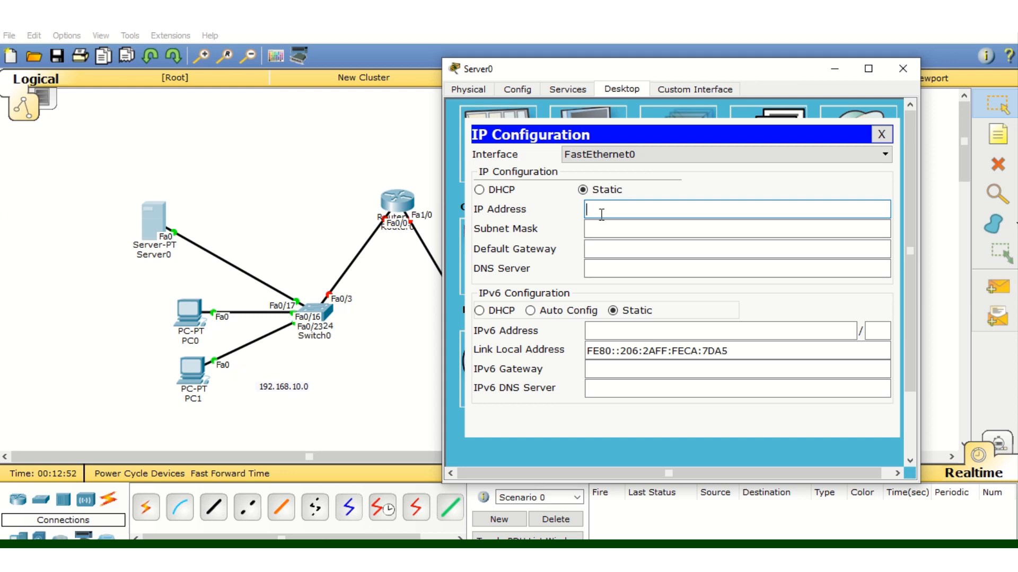
pyautogui.click(602, 253)
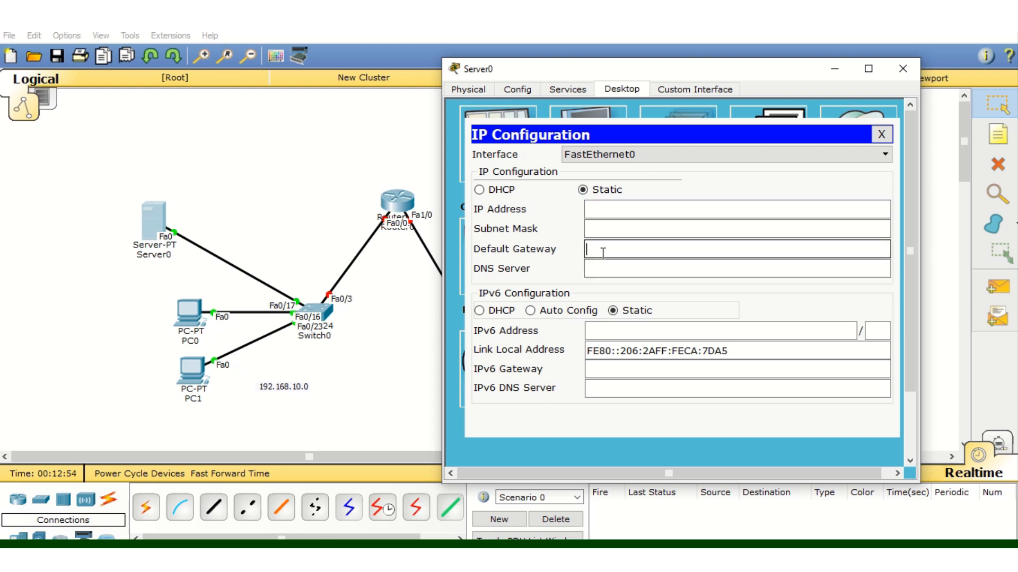
pyautogui.write('192.168.10.1')
# - Set Server0's IP address to 192.168.10.2 with subnet mask 255.255.255.0, and close its window
pyautogui.click(608, 209)
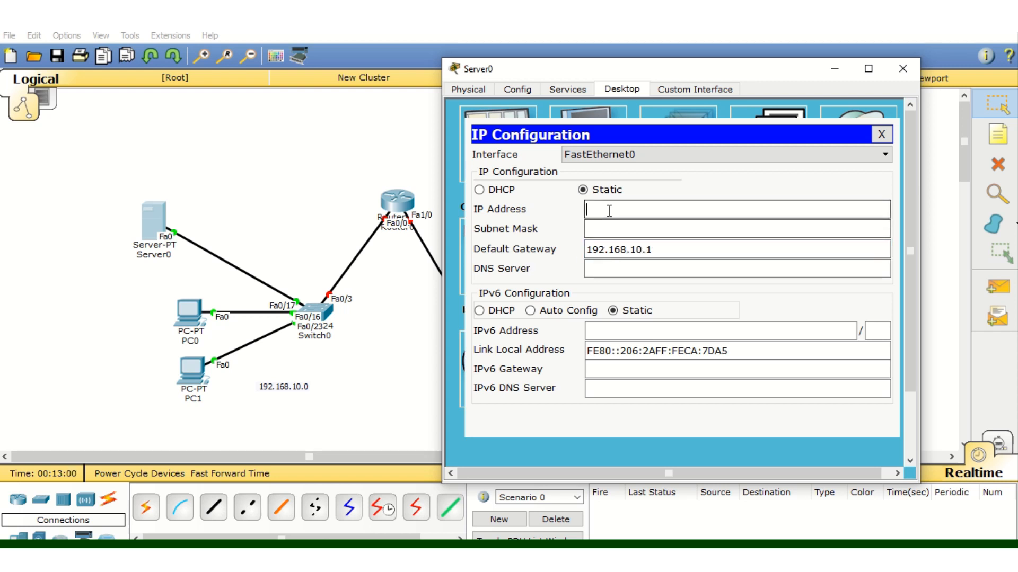
pyautogui.moveTo(661, 248); pyautogui.dragTo(571, 252)
pyautogui.hotkey('ctrl', 'c')
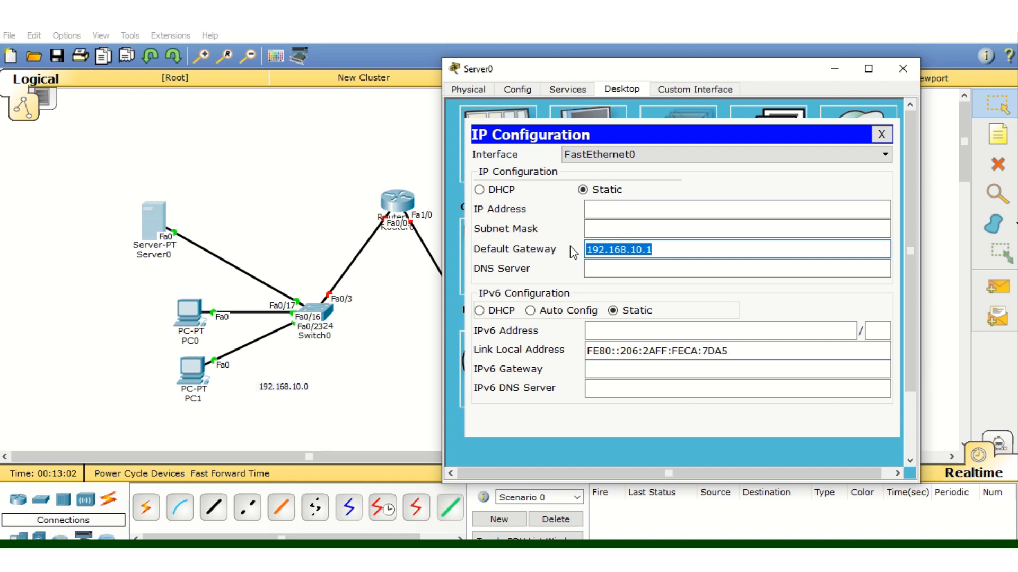
pyautogui.click(602, 210)
pyautogui.hotkey('ctrl', 'v')
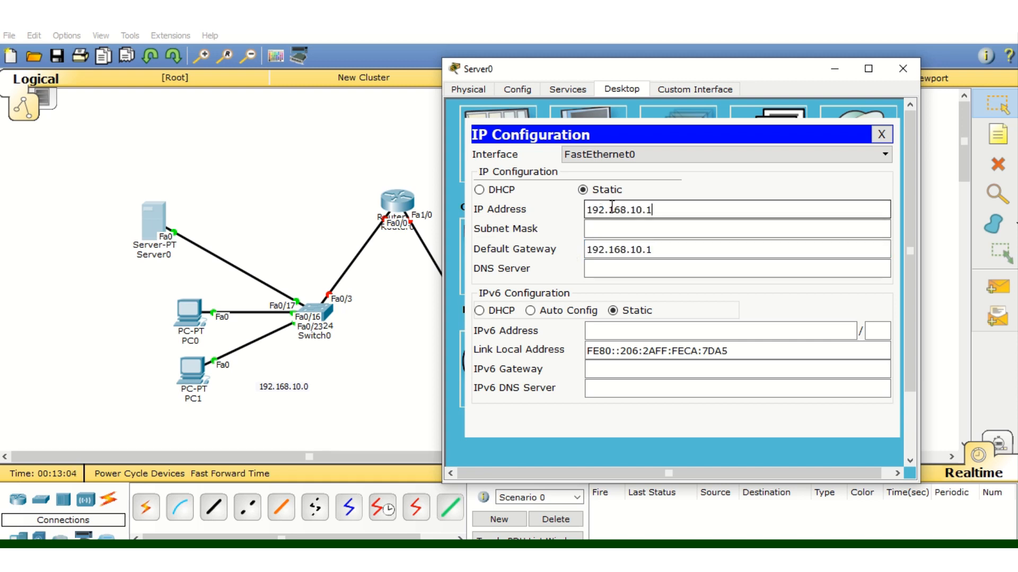
pyautogui.press('BackSpace')
pyautogui.write('2')
pyautogui.click(643, 228)
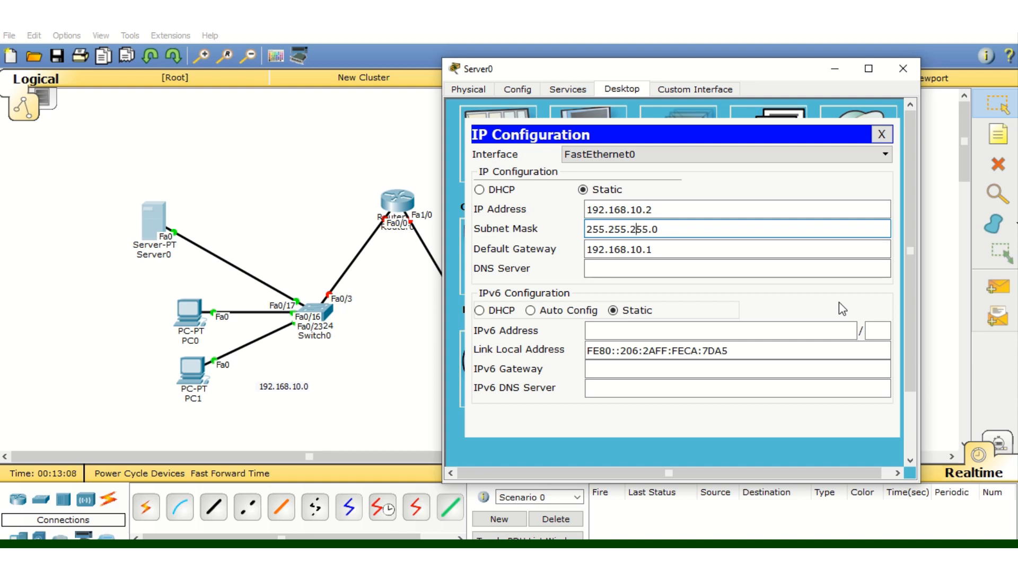
pyautogui.moveTo(655, 210); pyautogui.dragTo(580, 212)
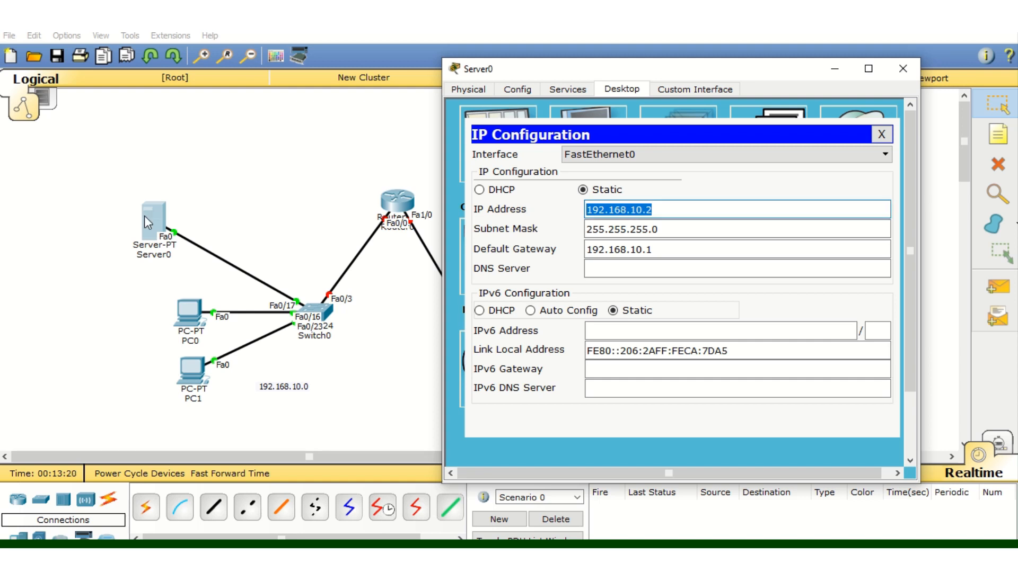
pyautogui.click(663, 212)
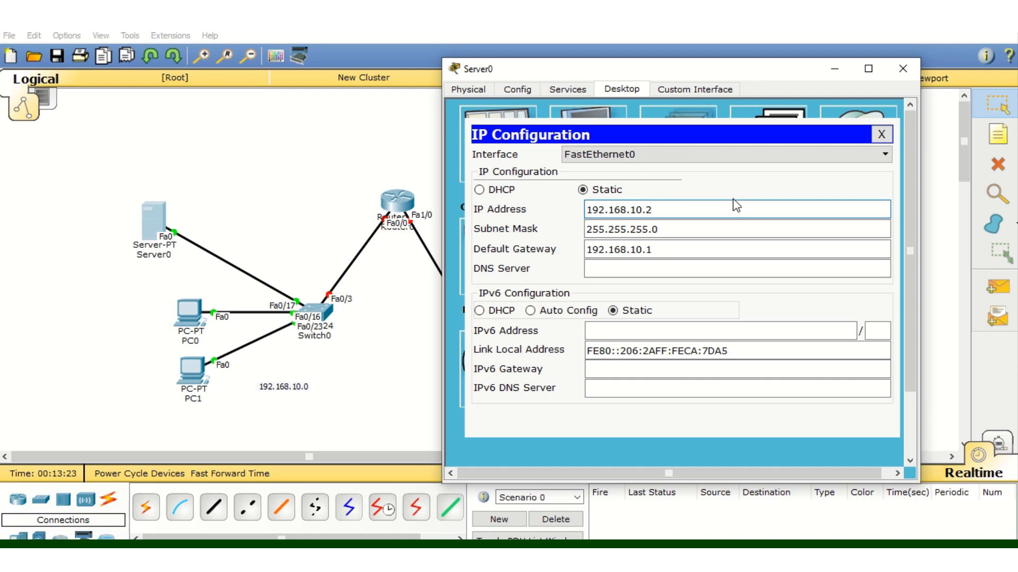
pyautogui.click(903, 69)
pyautogui.click(403, 204)
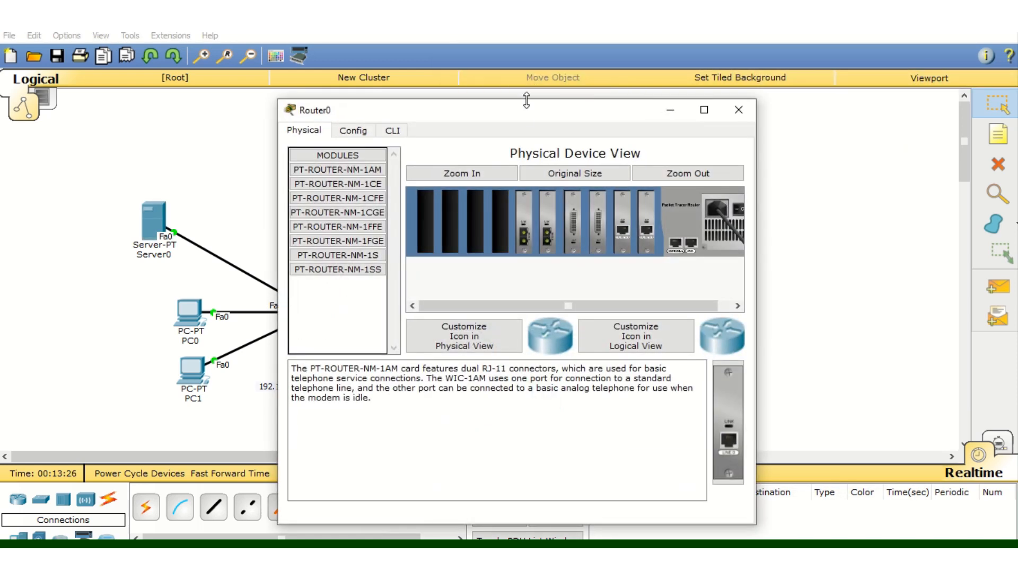
pyautogui.moveTo(526, 109); pyautogui.dragTo(806, 47)
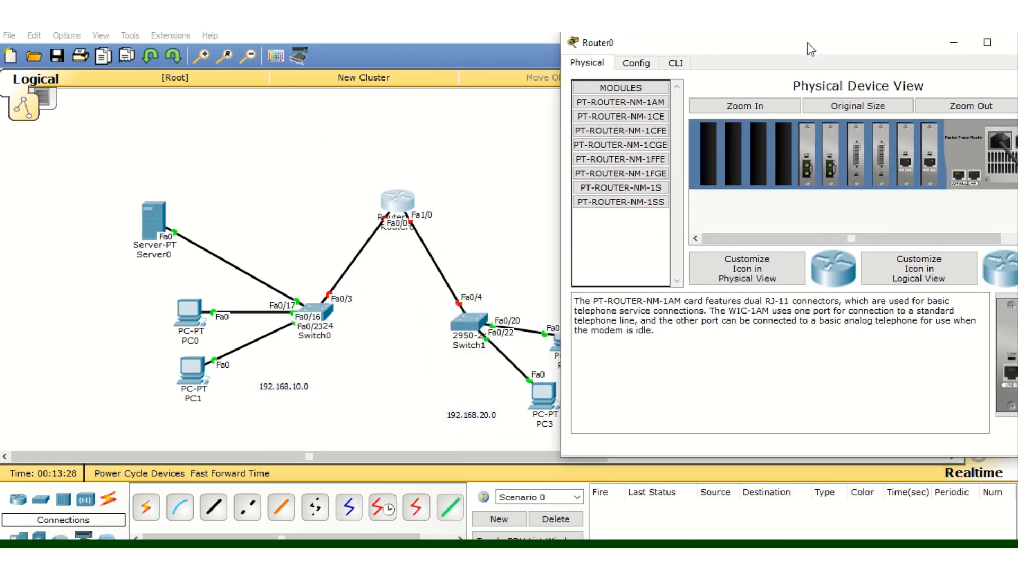
pyautogui.click(636, 64)
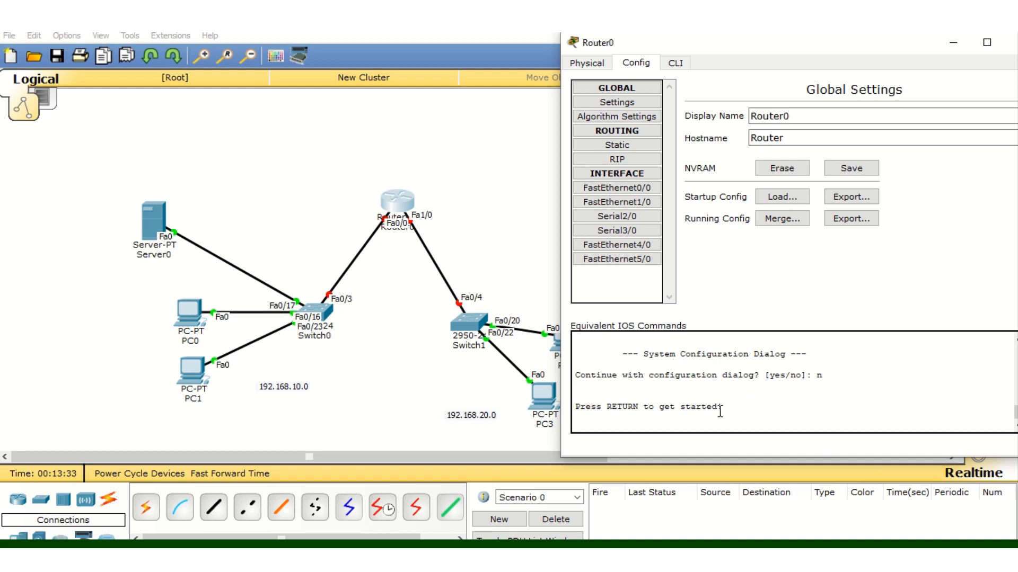
pyautogui.moveTo(827, 49); pyautogui.dragTo(787, 40)
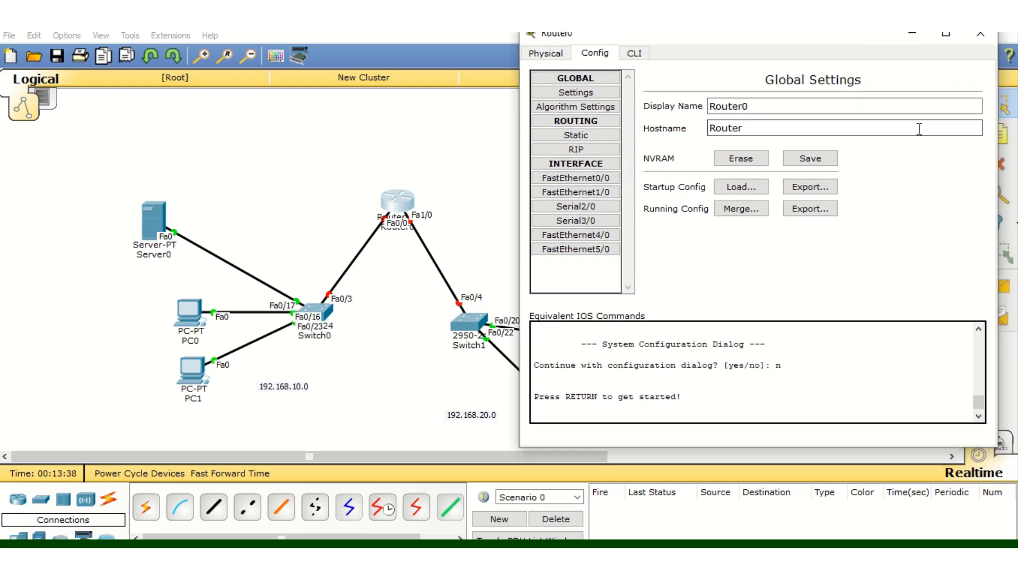
pyautogui.click(979, 33)
# - Open Router0's command line and enter privileged mode and global configuration mode with en and config t
pyautogui.click(396, 202)
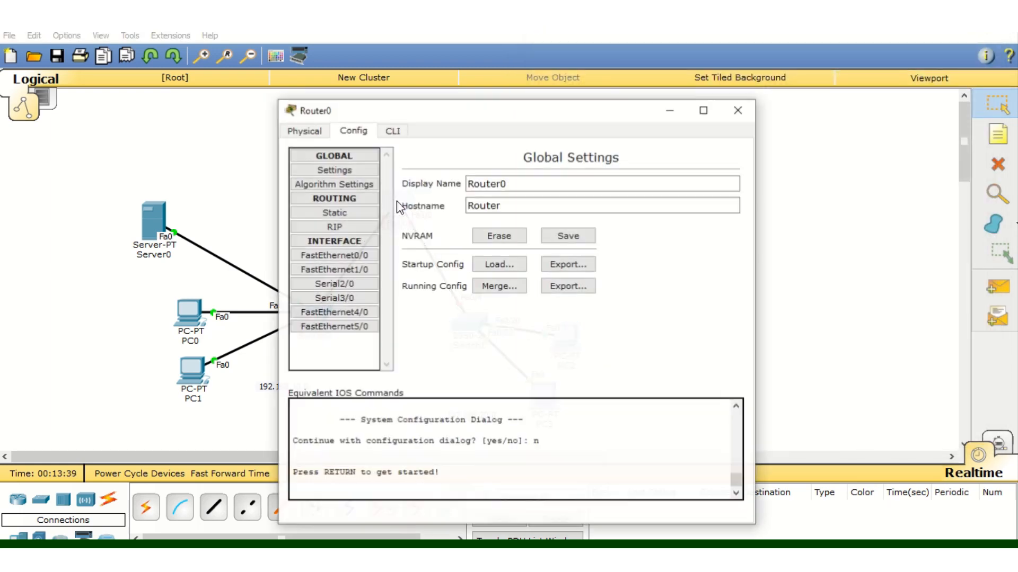
pyautogui.click(400, 133)
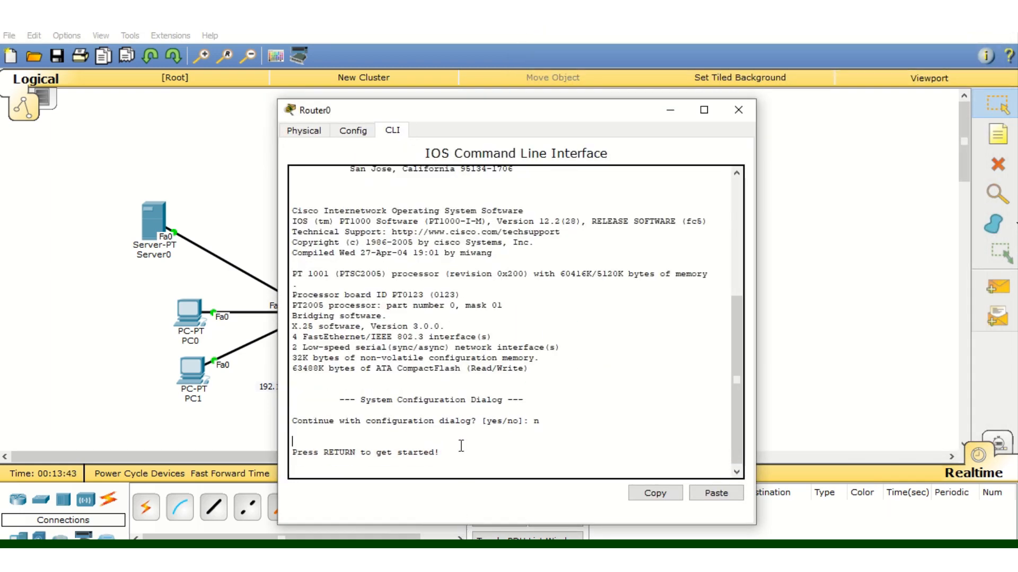
pyautogui.press('Return')
pyautogui.press('Return')
pyautogui.press('Return')
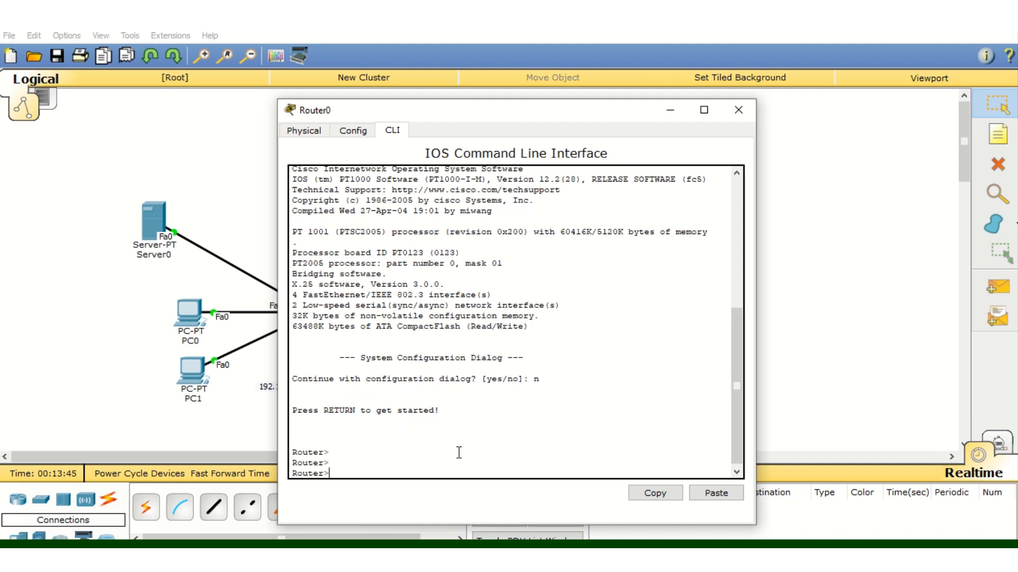
pyautogui.write('en')
pyautogui.press('Return')
pyautogui.write('config ')
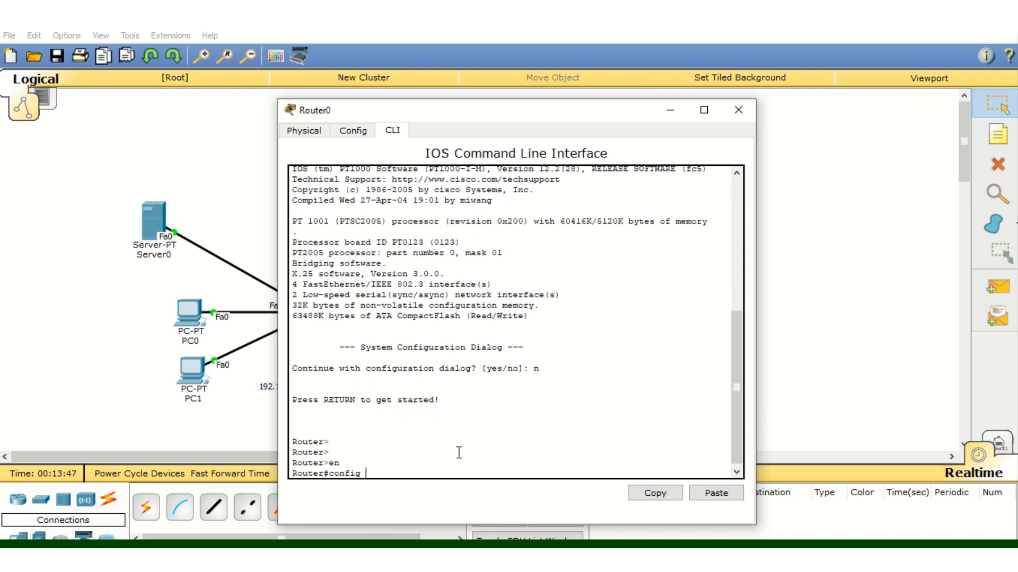
pyautogui.write('t')
pyautogui.press('Return')
# - Assign IP address 192.168.10.1 with mask 255.255.255.0 to Router0's interface fa0/0
pyautogui.write('int')
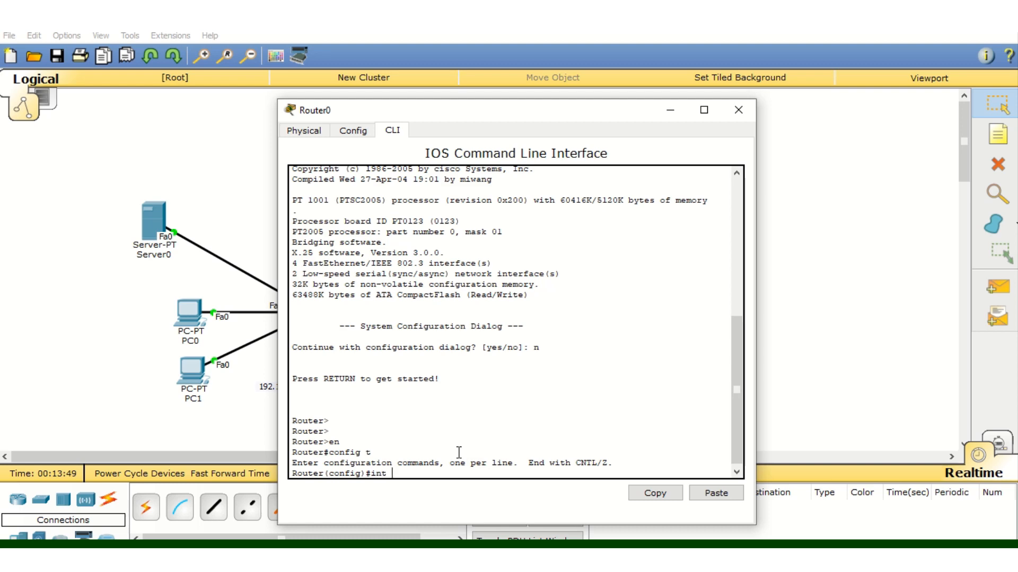
pyautogui.moveTo(499, 112); pyautogui.dragTo(706, 68)
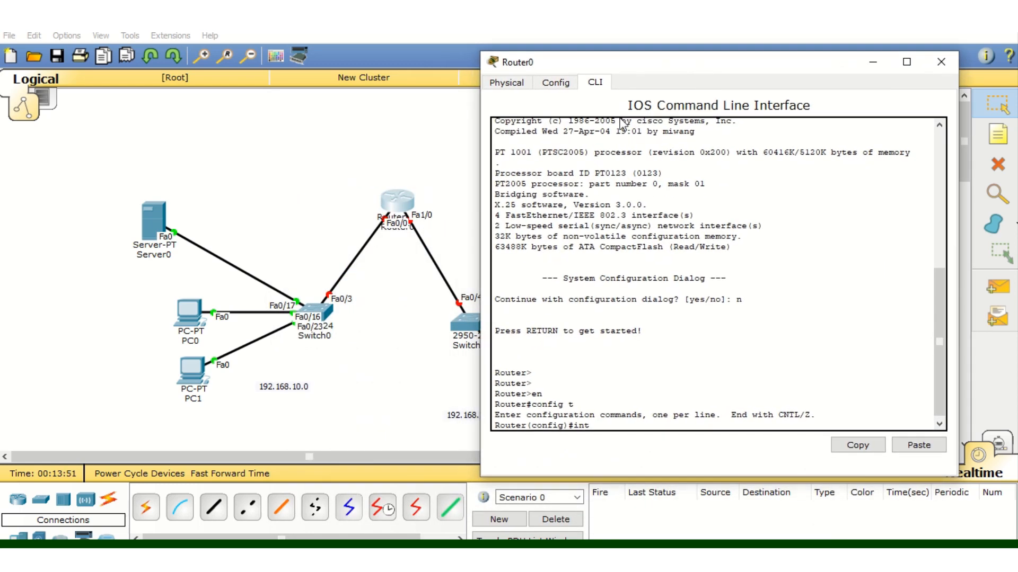
pyautogui.write('fa0/0')
pyautogui.press('Return')
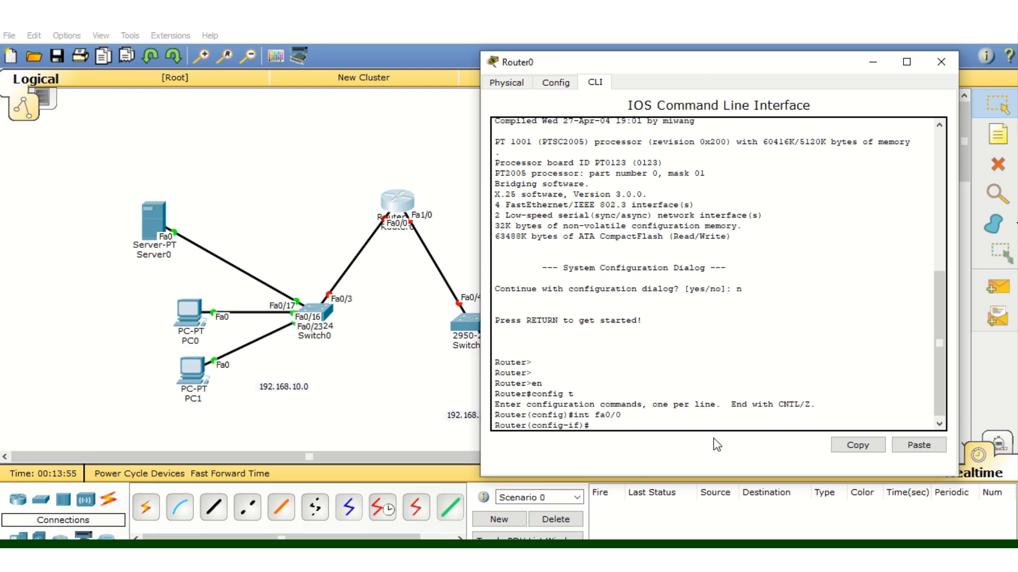
pyautogui.write('ip address 192.168.')
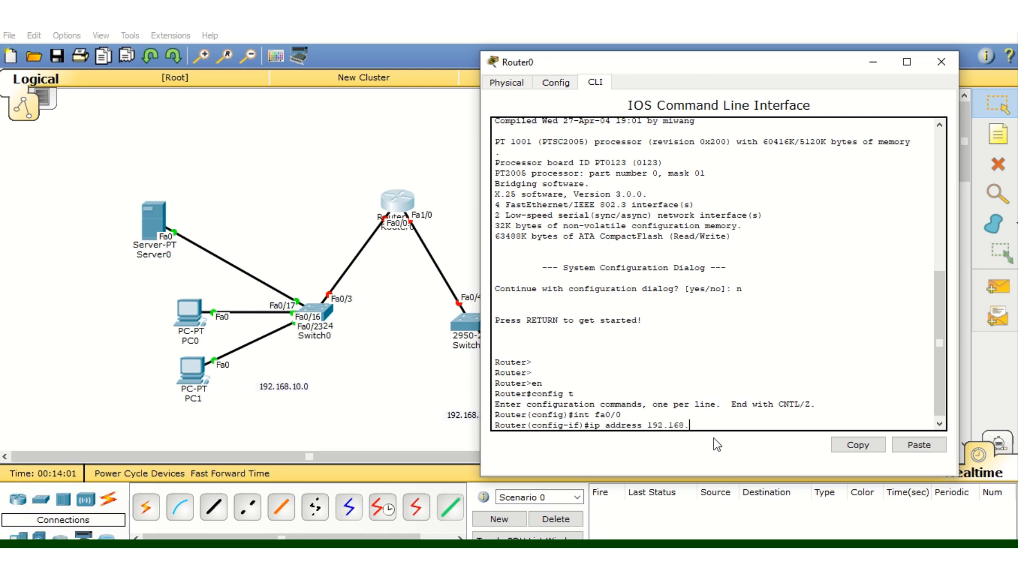
pyautogui.write('10.1 255.255.255.0')
pyautogui.press('Return')
# - Enable Router0's fa0/0 interface with no shut, and exit back to privileged mode
pyautogui.write('no hu')
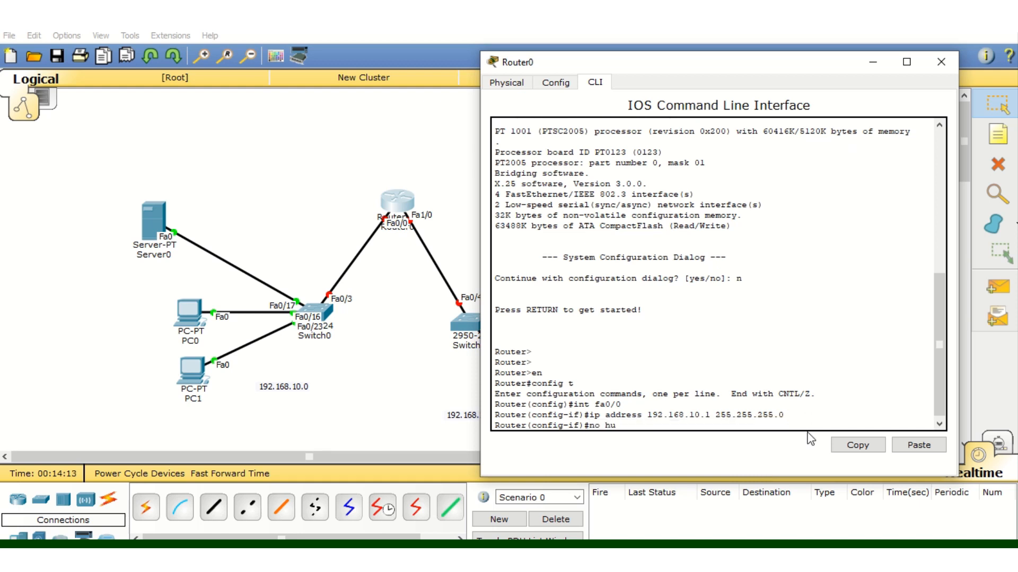
pyautogui.press('BackSpace')
pyautogui.write('shut')
pyautogui.press('Return')
pyautogui.press('Return')
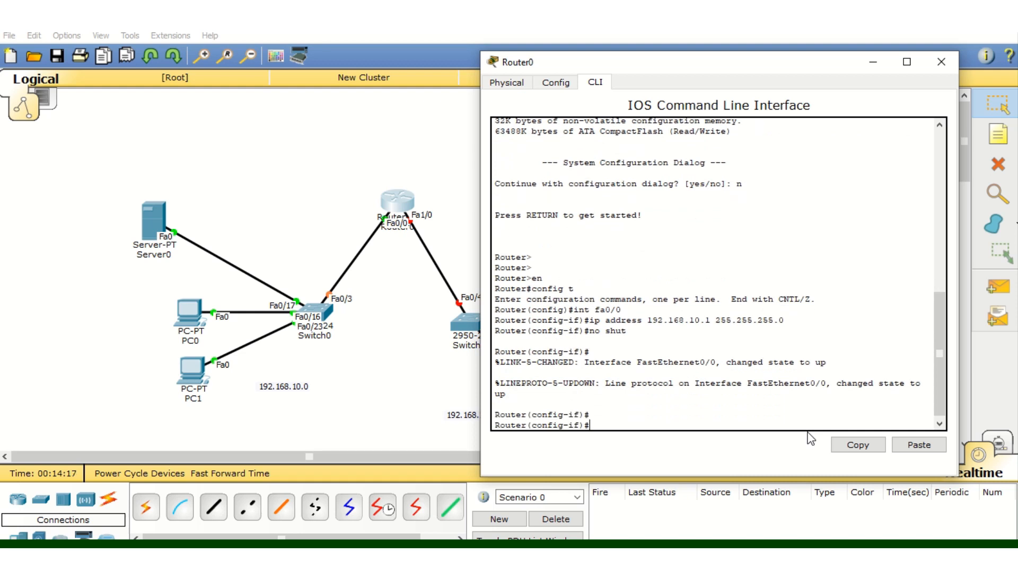
pyautogui.write('exit')
pyautogui.press('Return')
pyautogui.write('exit')
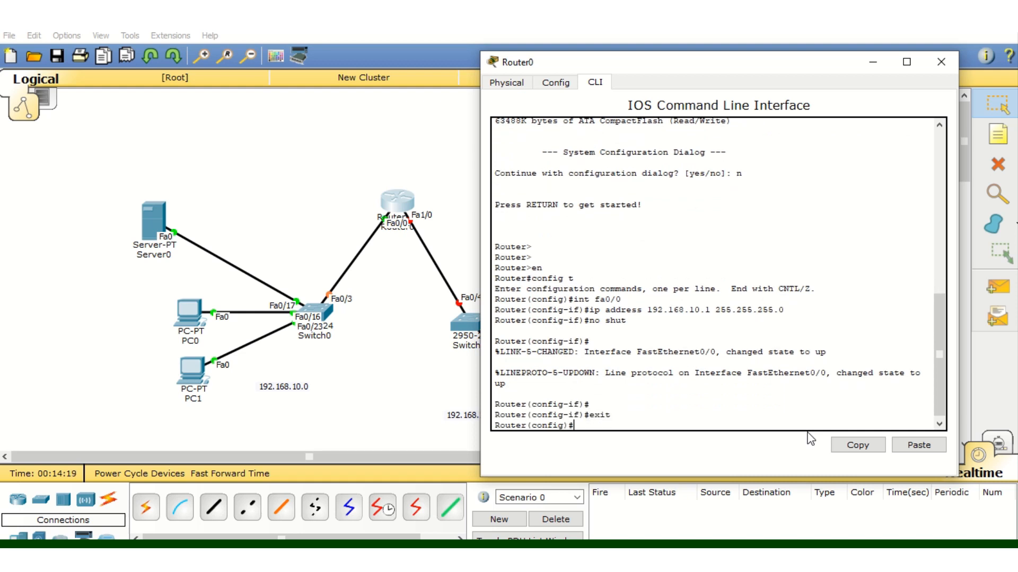
pyautogui.press('Return')
pyautogui.press('Return')
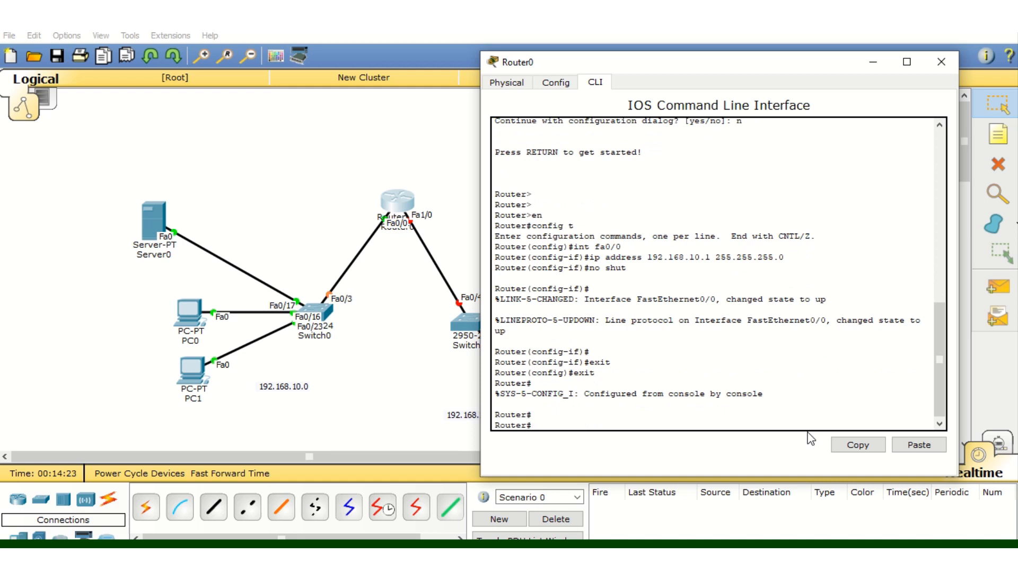
# - Re-enter global configuration mode and assign IP address 192.168.20.1 with mask 255.255.255.0 to Router0's interface fa 1/0
pyautogui.write('config t')
pyautogui.press('Return')
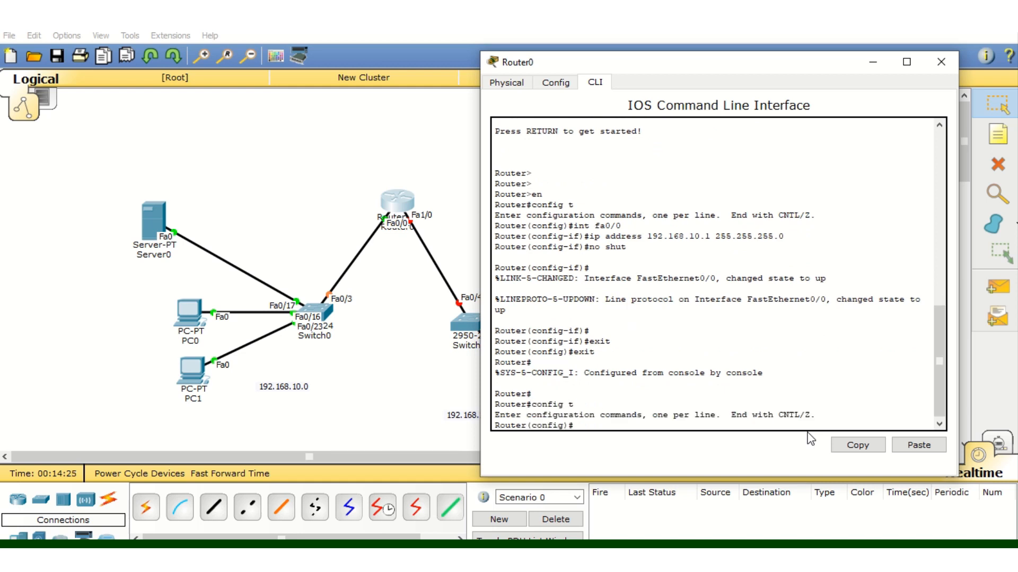
pyautogui.write('int fa 1/0')
pyautogui.press('Return')
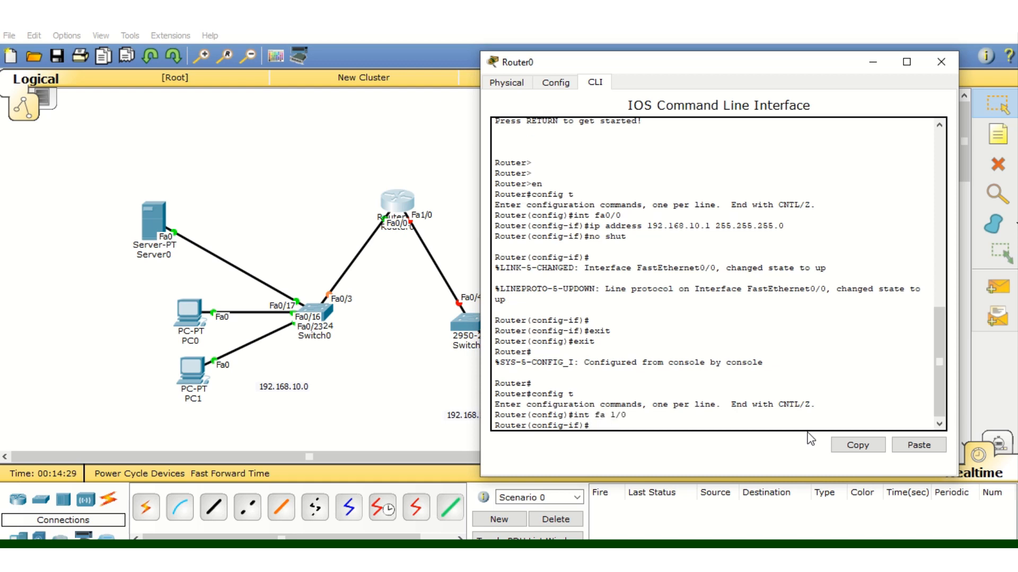
pyautogui.write('ip address 192.168.2')
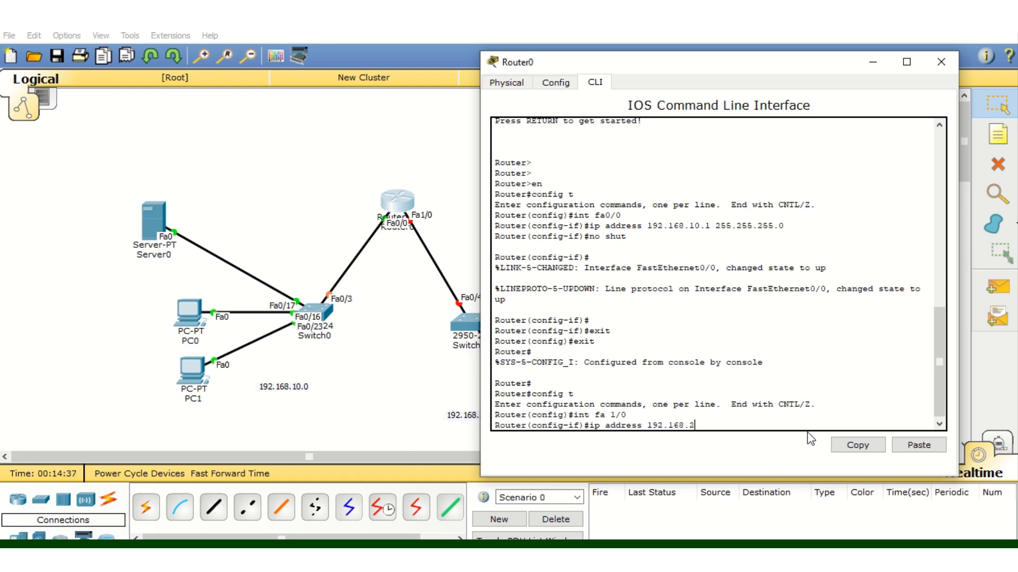
pyautogui.write('0.1 255.255.255.0')
pyautogui.press('Return')
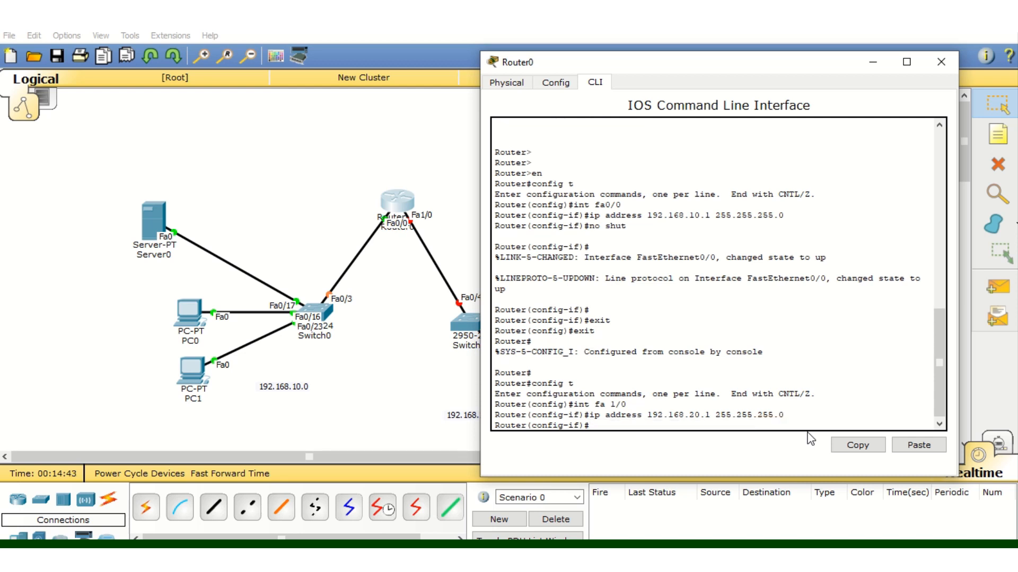
# - Enable the fa 1/0 interface with no shut, exit to privileged mode, and close Router0's window
pyautogui.write('no shut')
pyautogui.press('Return')
pyautogui.press('Return')
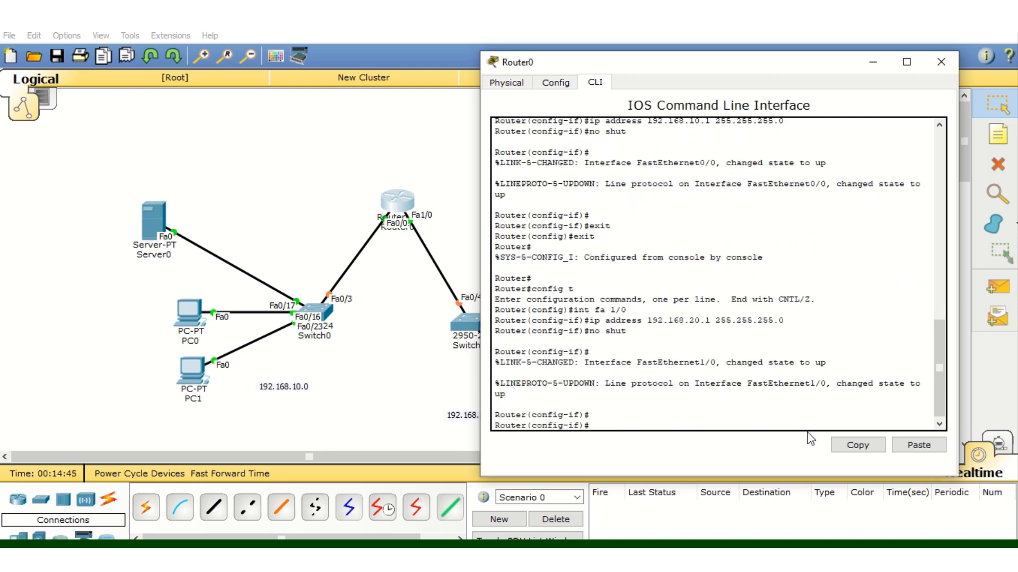
pyautogui.write('exit')
pyautogui.press('Return')
pyautogui.press('Return')
pyautogui.write('exit')
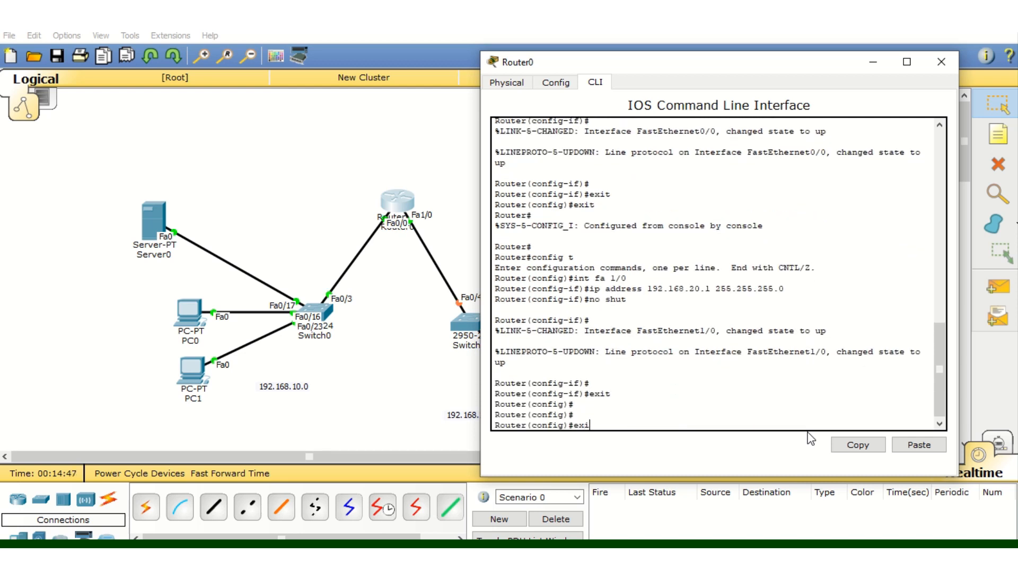
pyautogui.press('Return')
pyautogui.press('Return')
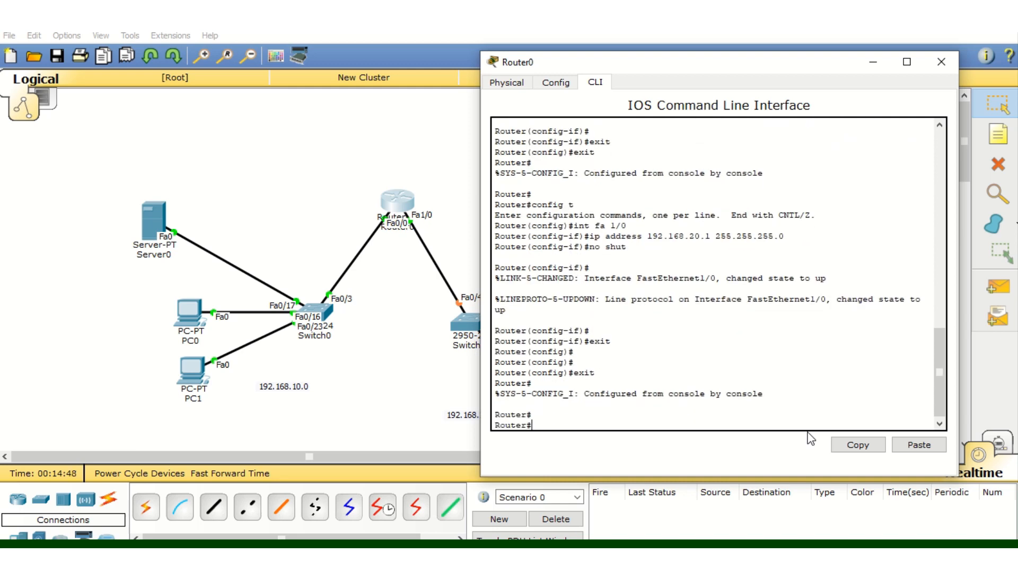
pyautogui.click(941, 62)
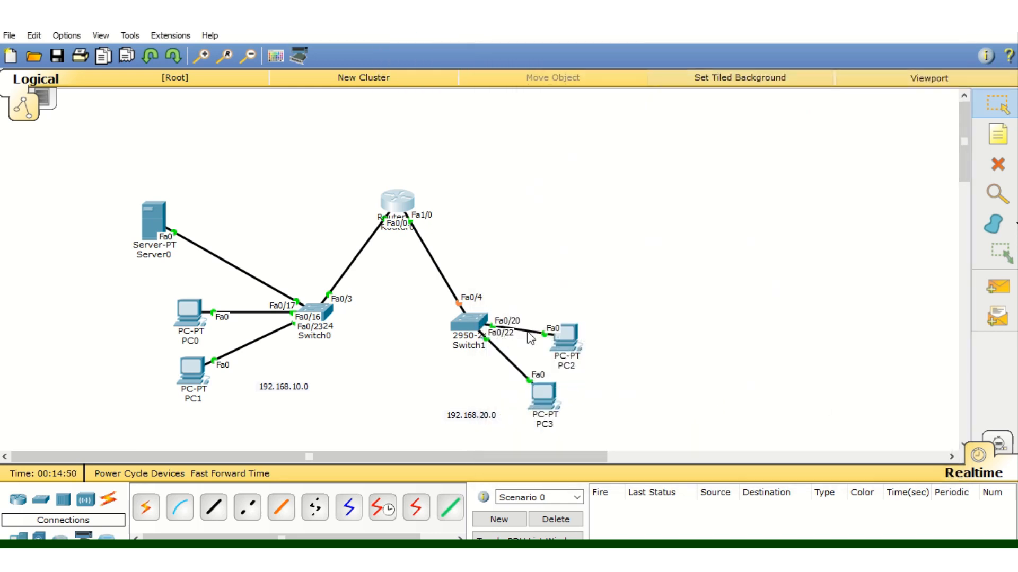
# - Open Server0's DHCP service settings beside the topology and turn the DHCP service on for FastEthernet0
pyautogui.click(155, 221)
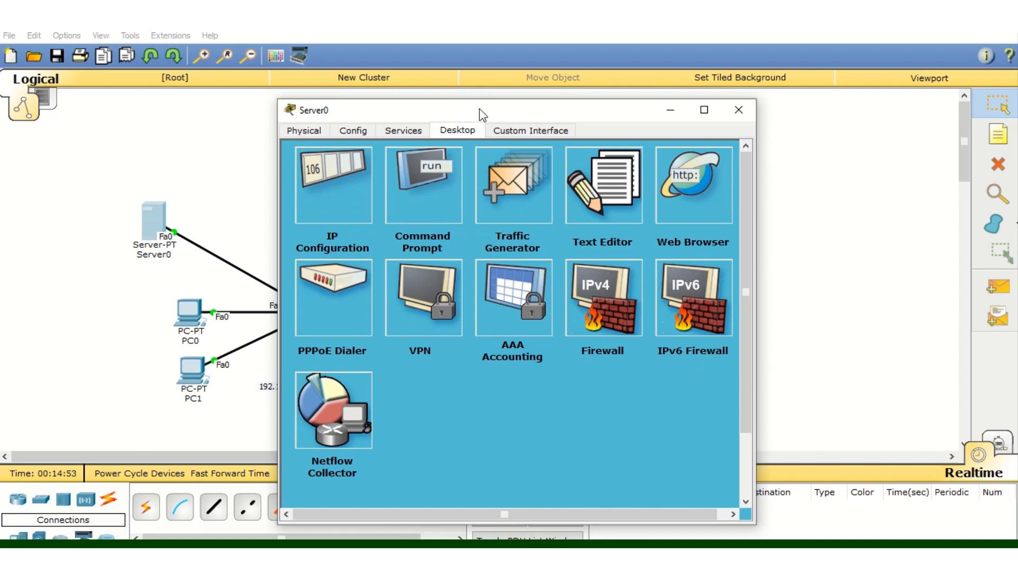
pyautogui.moveTo(479, 109); pyautogui.dragTo(746, 65)
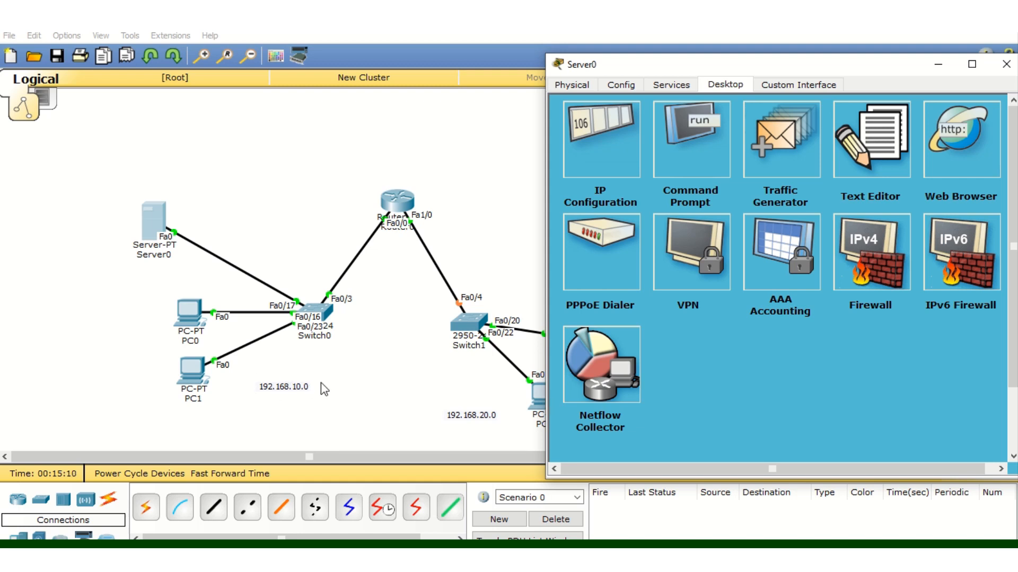
pyautogui.doubleClick(286, 392)
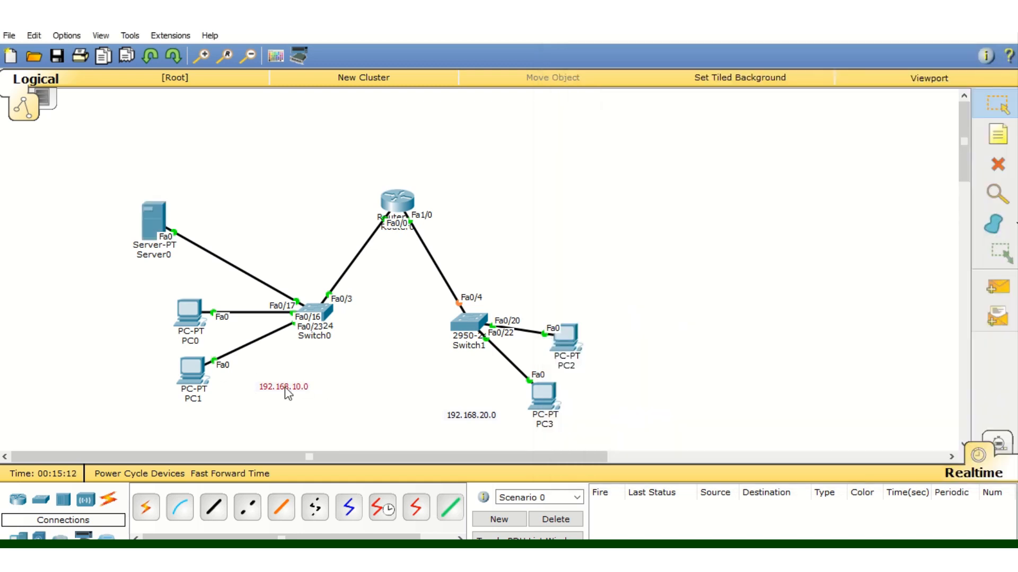
pyautogui.click(280, 414)
pyautogui.click(153, 223)
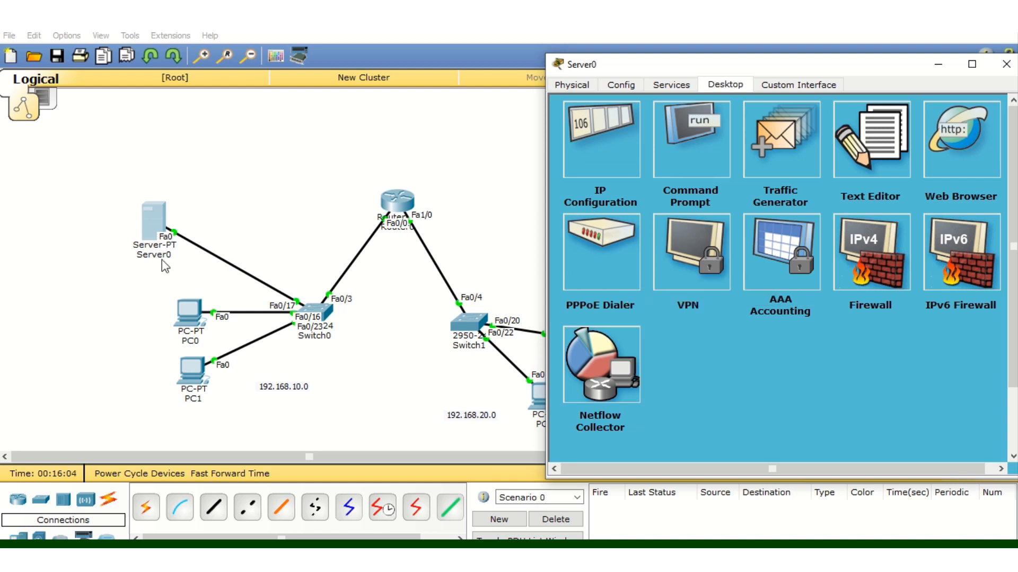
pyautogui.click(673, 84)
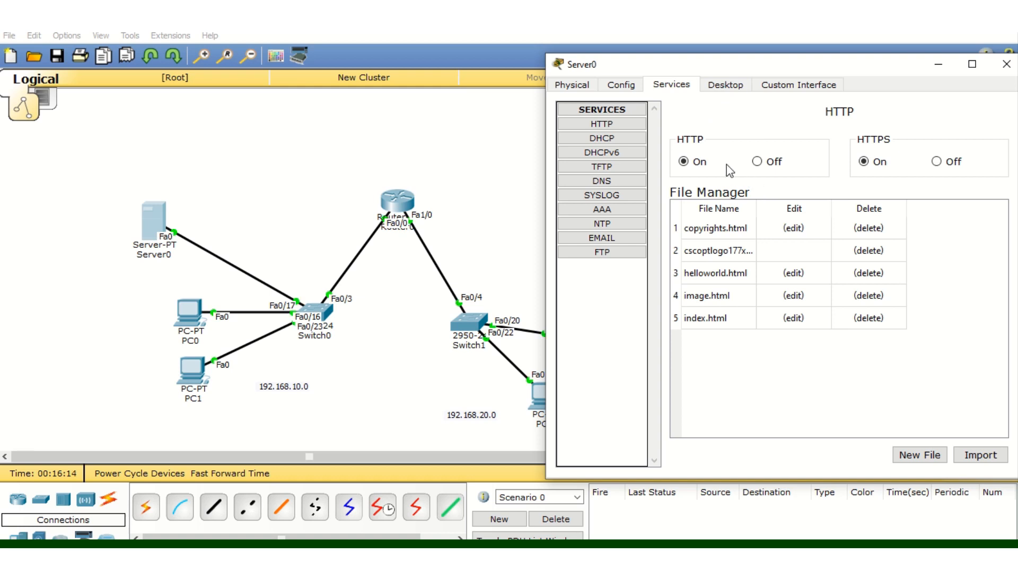
pyautogui.click(625, 138)
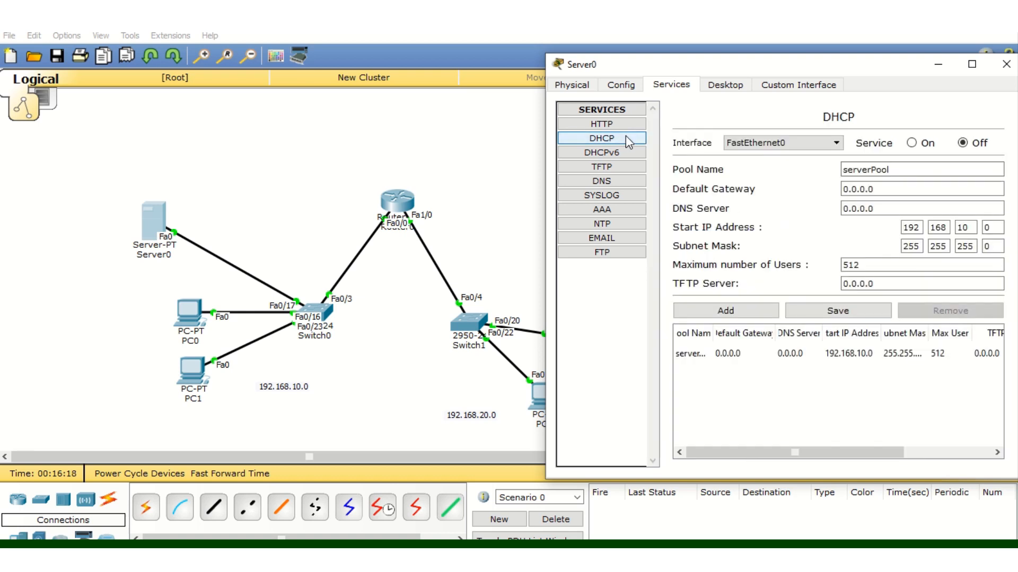
pyautogui.click(911, 142)
# - Change the pool name in Server0's DHCP settings to network1
pyautogui.click(880, 190)
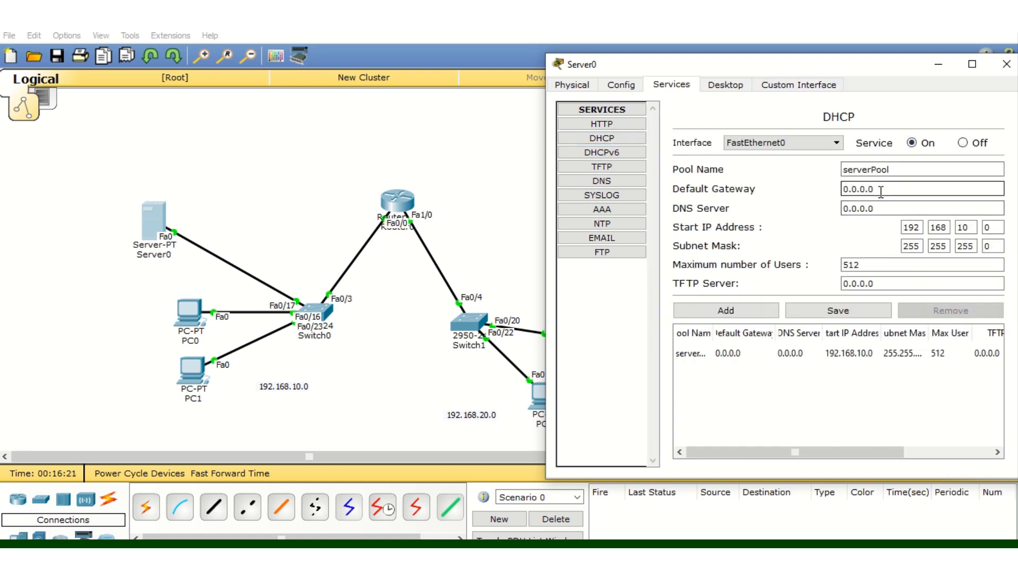
pyautogui.click(896, 170)
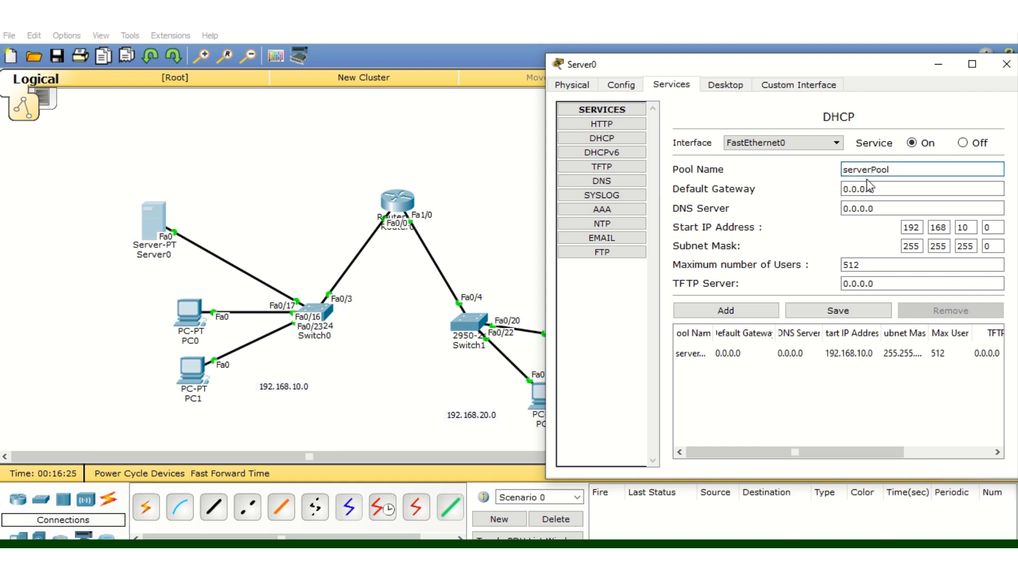
pyautogui.press('BackSpace')
pyautogui.press('BackSpace')
pyautogui.press('BackSpace')
pyautogui.press('BackSpace')
pyautogui.press('BackSpace')
pyautogui.press('BackSpace')
pyautogui.press('BackSpace')
pyautogui.press('BackSpace')
pyautogui.press('BackSpace')
pyautogui.write('network1')
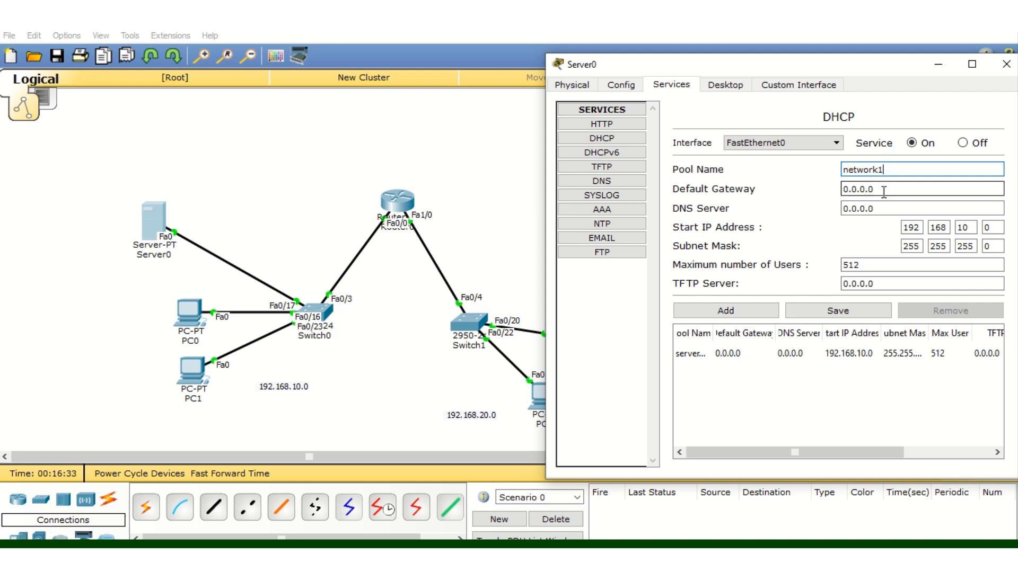
# - Set the default gateway of the network1 DHCP pool to 192.168.10.1
pyautogui.click(873, 189)
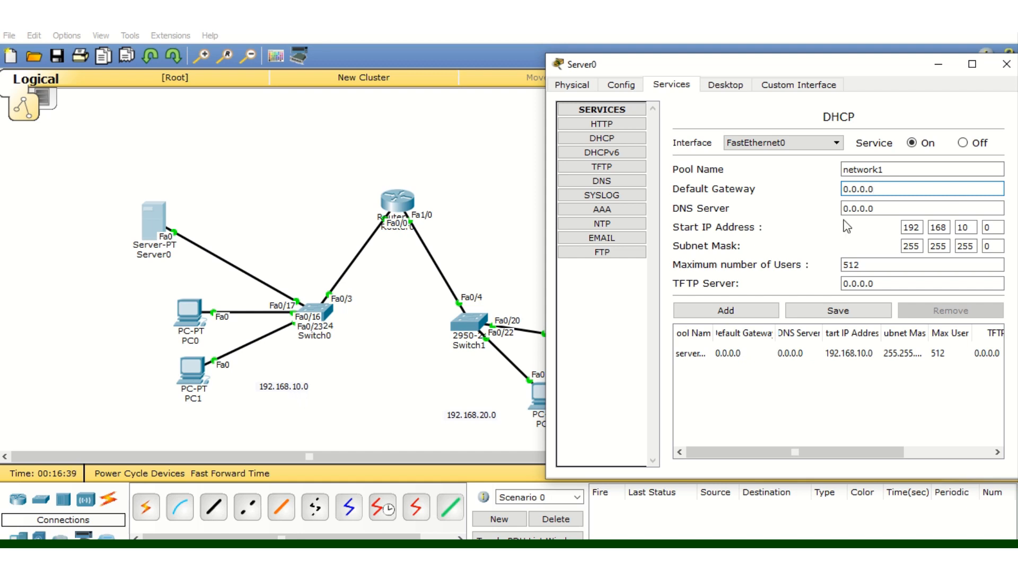
pyautogui.press('BackSpace')
pyautogui.press('BackSpace')
pyautogui.press('BackSpace')
pyautogui.press('BackSpace')
pyautogui.press('BackSpace')
pyautogui.press('BackSpace')
pyautogui.press('BackSpace')
pyautogui.write('192.168.10.')
pyautogui.click(879, 208)
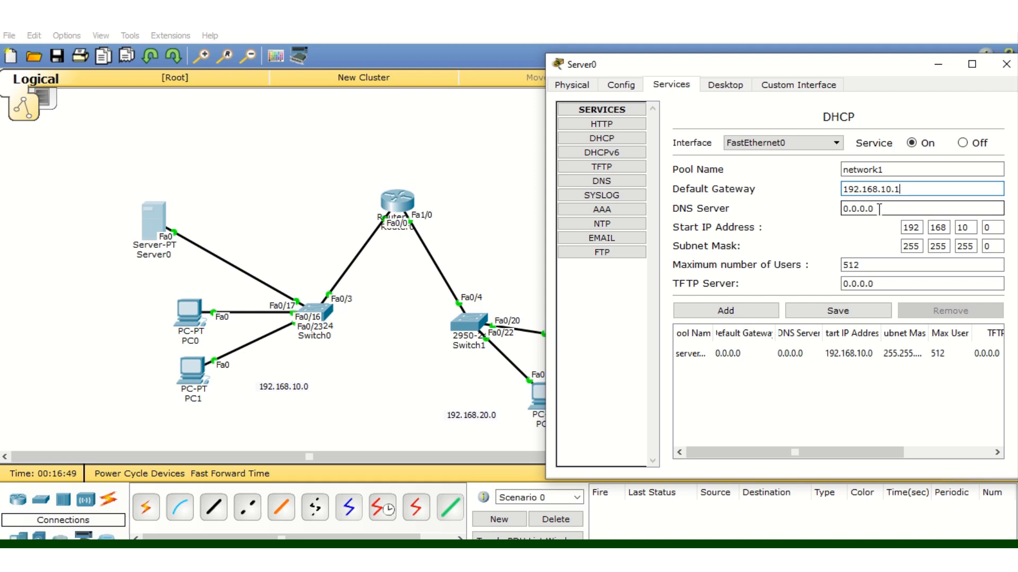
# - Set the last octet of the pool's start IP address to 3, giving 192.168.10.3
pyautogui.click(945, 228)
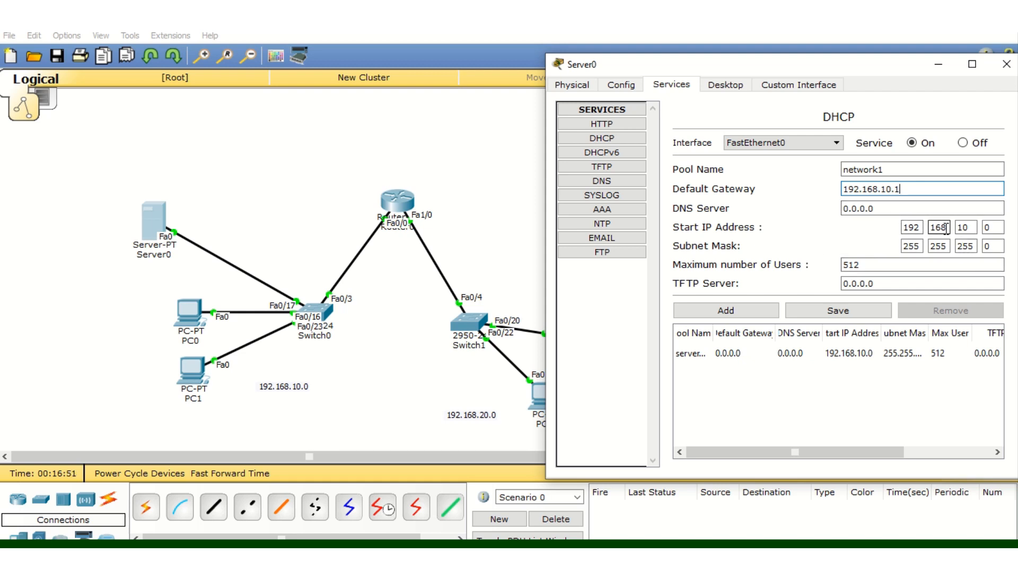
pyautogui.click(900, 188)
pyautogui.click(992, 228)
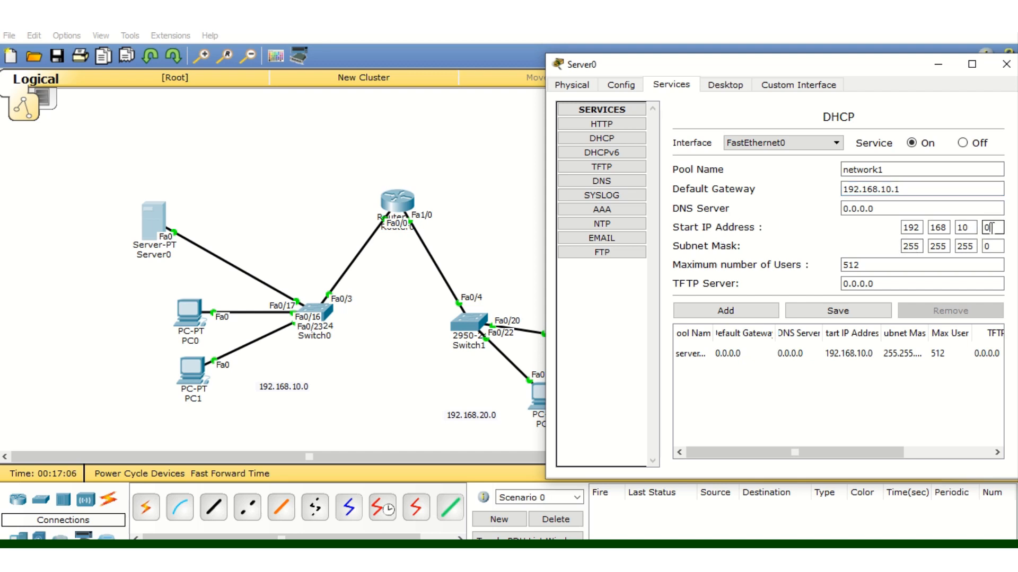
pyautogui.press('BackSpace')
pyautogui.write('3')
# - Set the maximum number of users for the network1 DHCP pool to 20
pyautogui.click(871, 265)
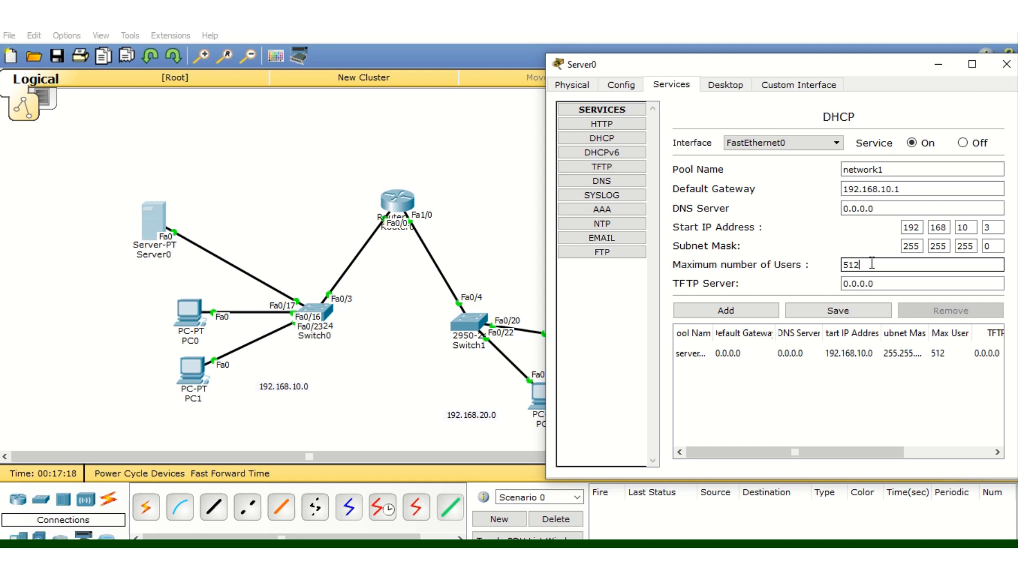
pyautogui.press('BackSpace')
pyautogui.press('BackSpace')
pyautogui.press('BackSpace')
pyautogui.write('20')
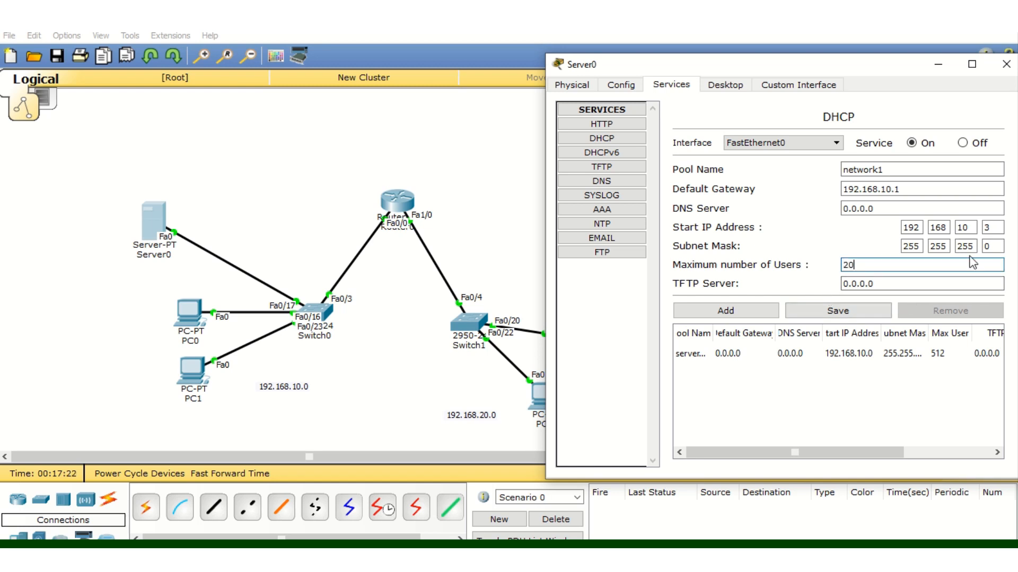
# - Add the network1 pool to Server0, and change the pool name to network2 with default gateway 192.168.20.1
pyautogui.click(736, 311)
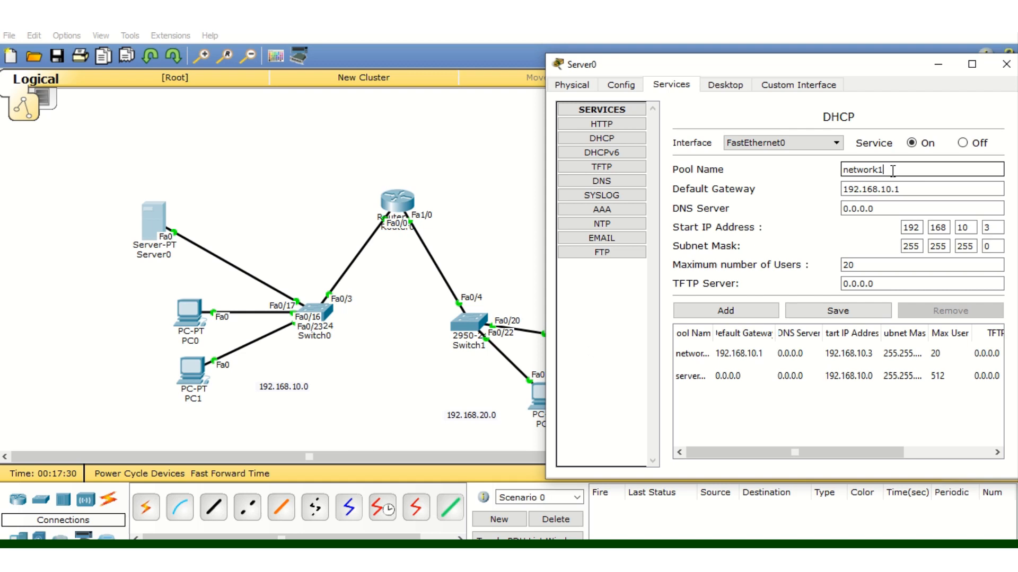
pyautogui.write('2')
pyautogui.click(887, 189)
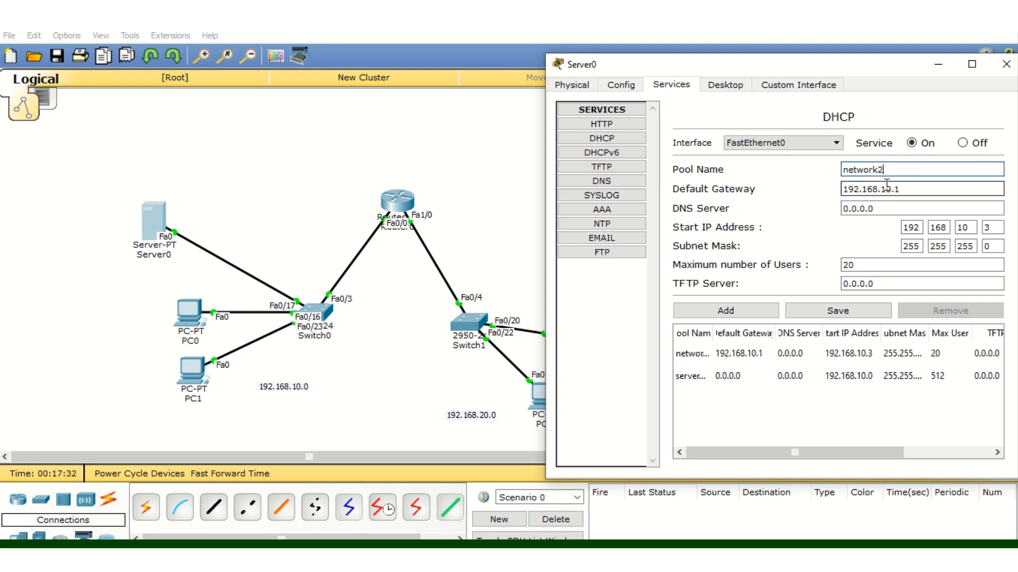
pyautogui.press('BackSpace')
pyautogui.write('2')
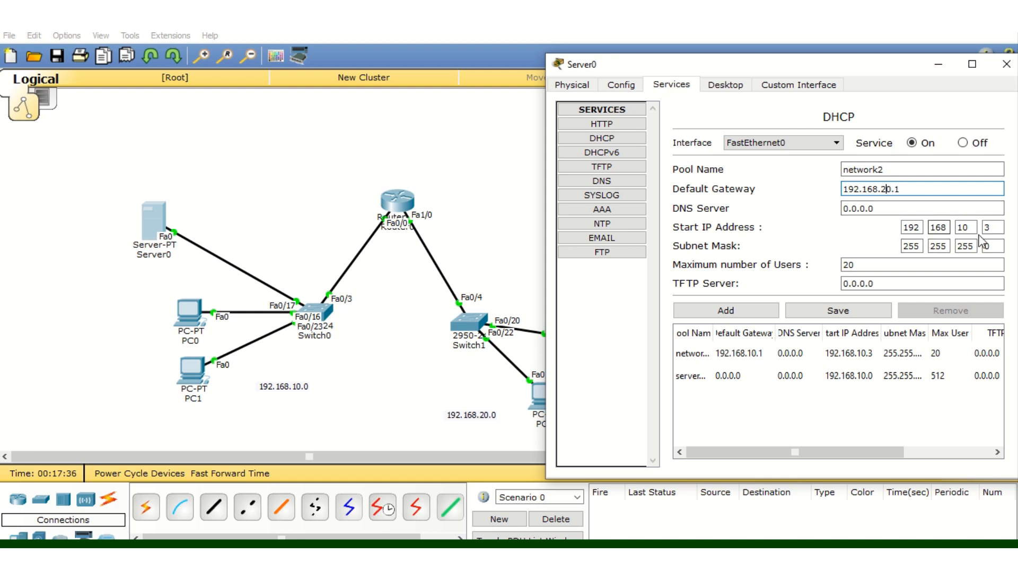
# - Set the start IP address to 192.168.20.2, add the network2 pool and close Server0's settings
pyautogui.click(962, 228)
pyautogui.press('BackSpace')
pyautogui.write('2')
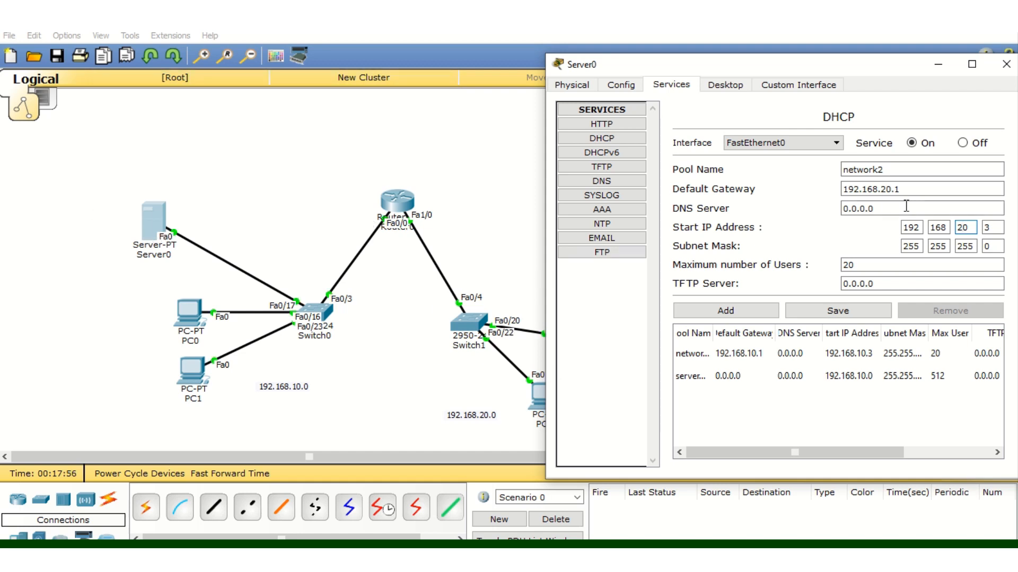
pyautogui.click(989, 228)
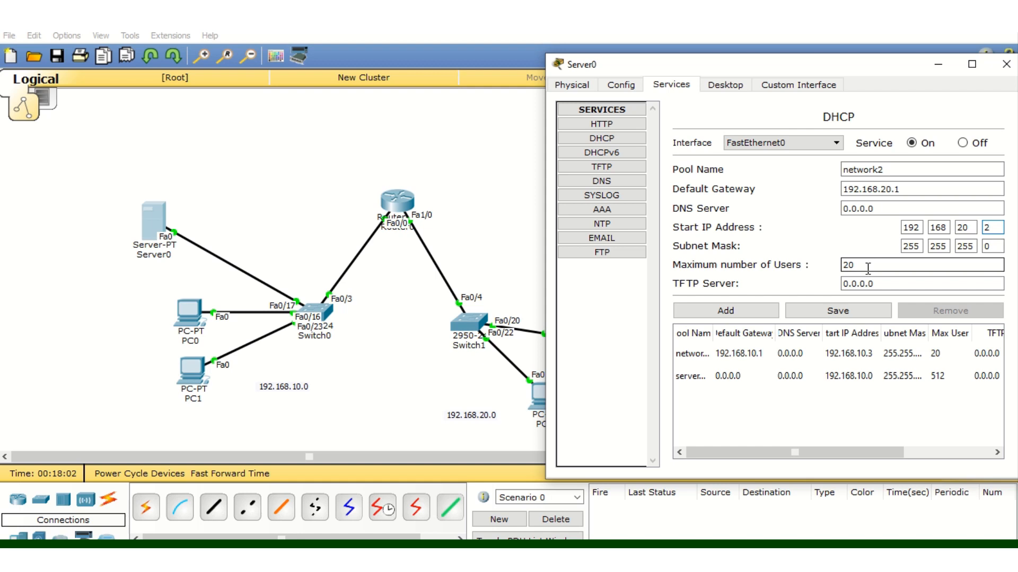
pyautogui.click(740, 313)
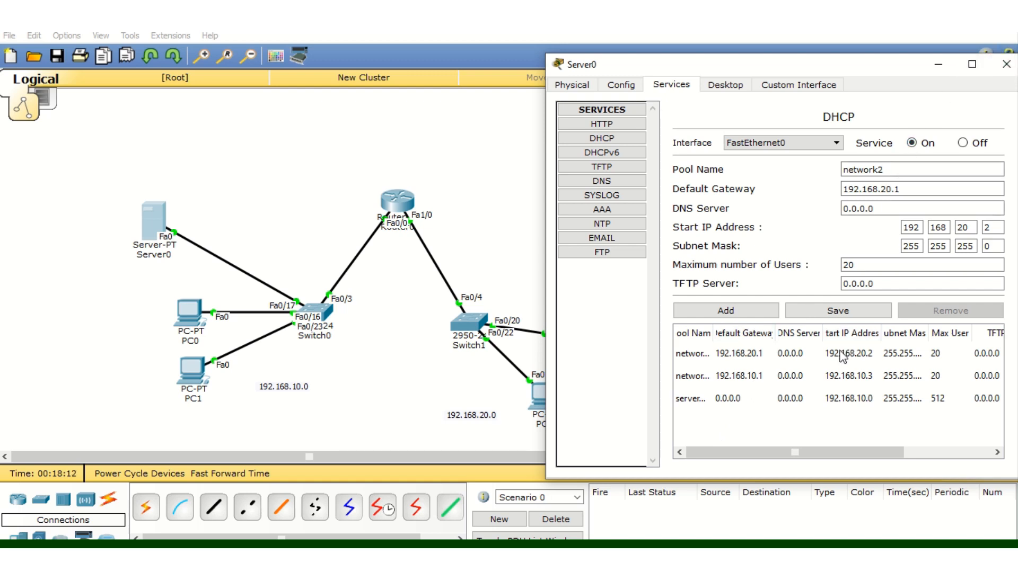
pyautogui.click(1006, 64)
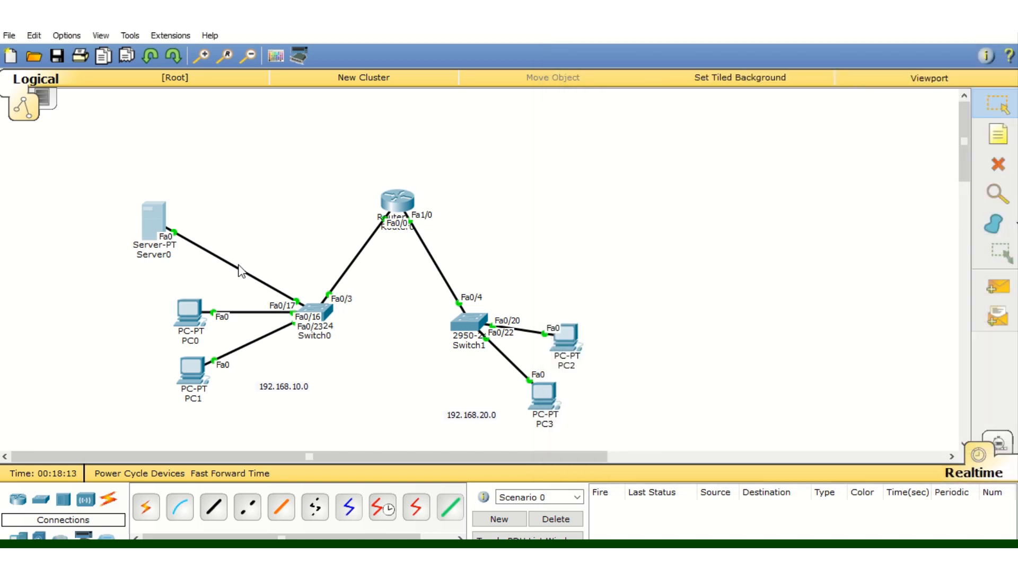
# - Switch PC0's IP configuration to DHCP and close its window
pyautogui.click(189, 309)
pyautogui.moveTo(513, 114); pyautogui.dragTo(798, 36)
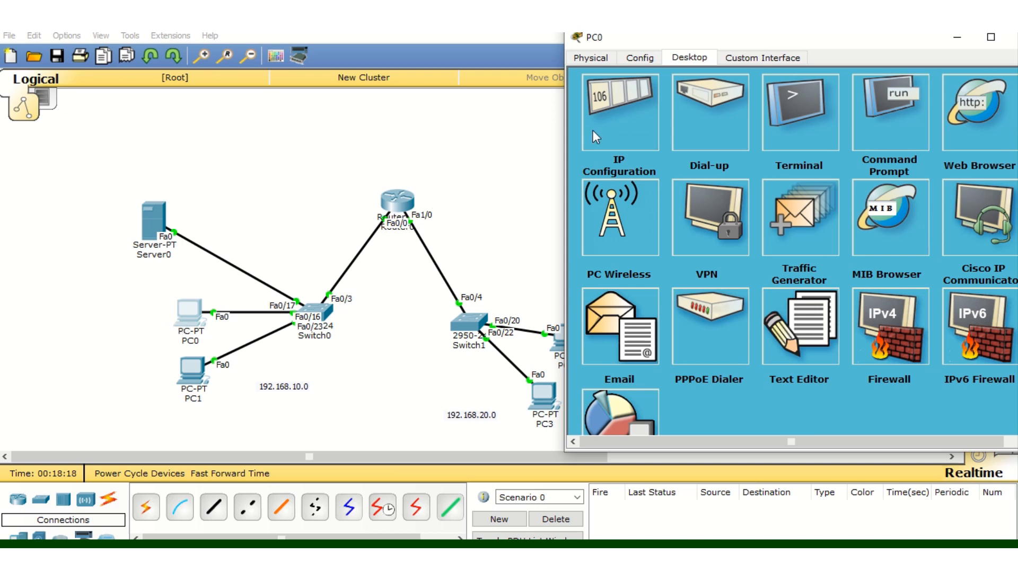
pyautogui.click(625, 100)
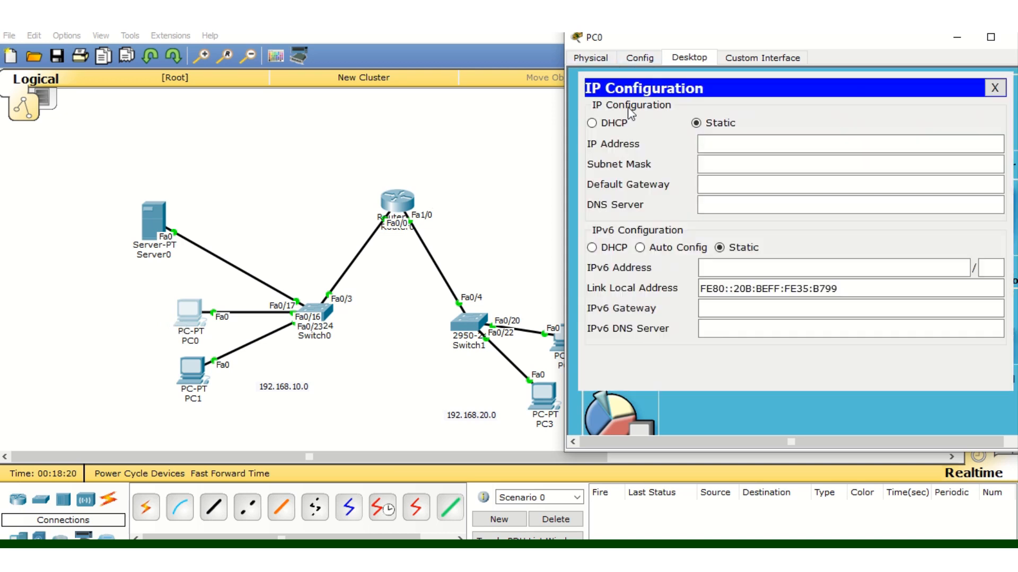
pyautogui.click(592, 123)
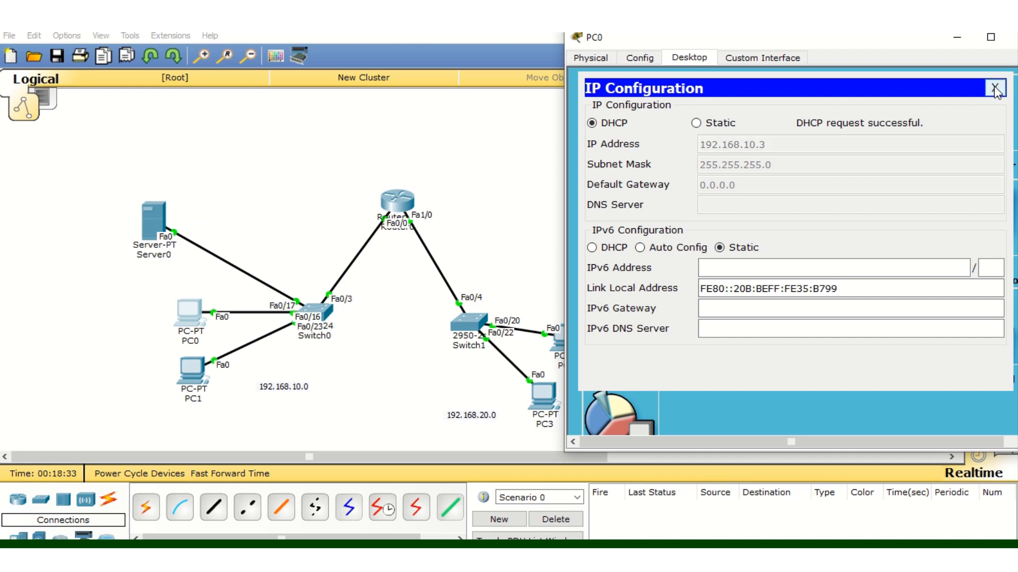
pyautogui.moveTo(833, 45); pyautogui.dragTo(781, 69)
pyautogui.click(974, 62)
# - Switch PC1's IP configuration to DHCP and close its window
pyautogui.click(193, 373)
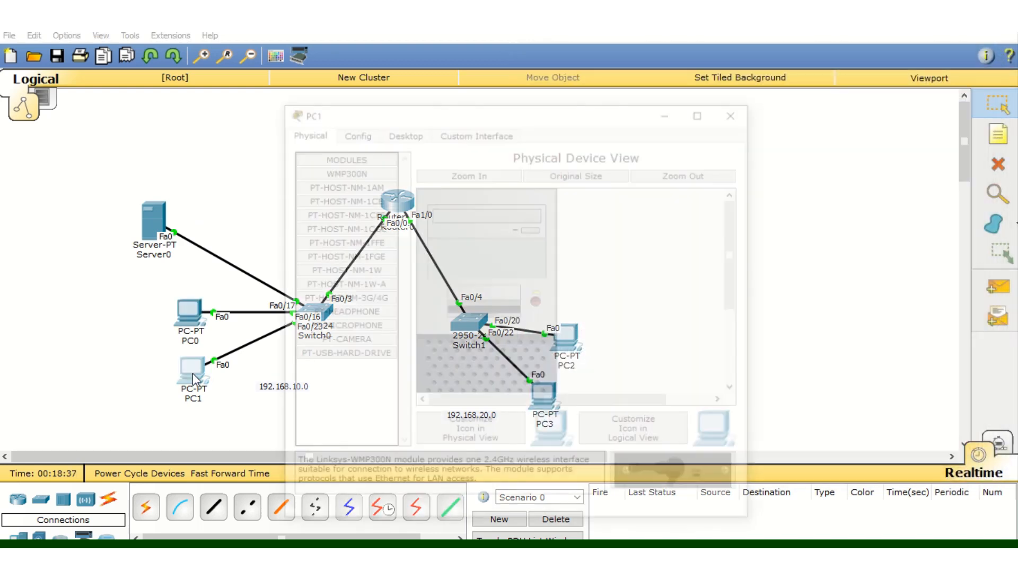
pyautogui.click(401, 131)
pyautogui.click(331, 180)
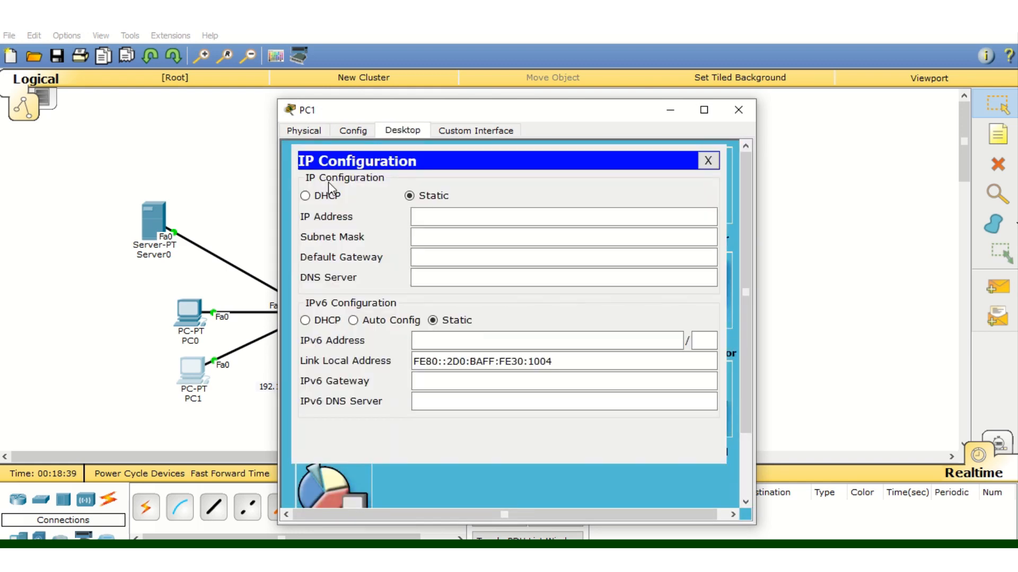
pyautogui.click(305, 196)
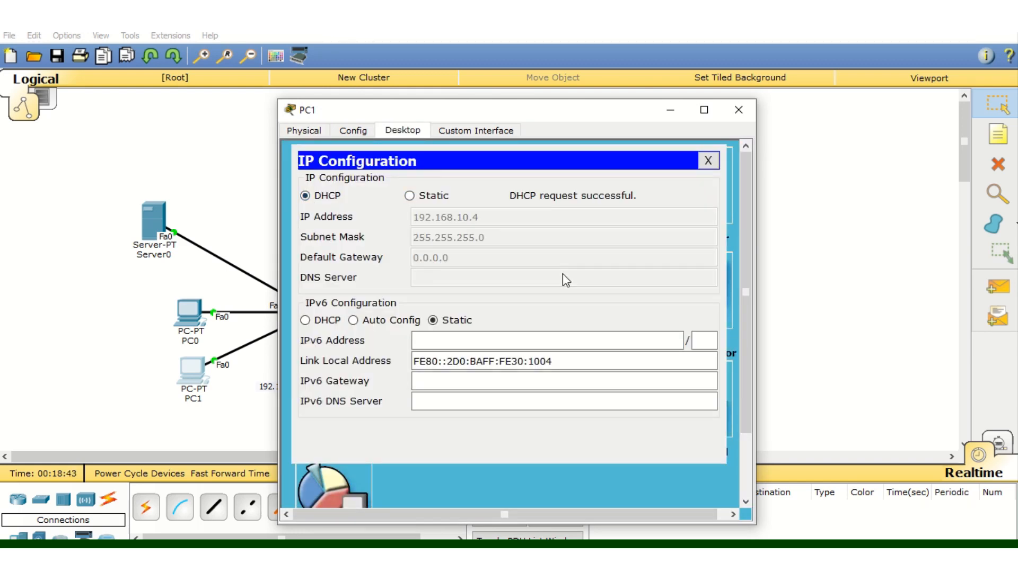
pyautogui.click(740, 111)
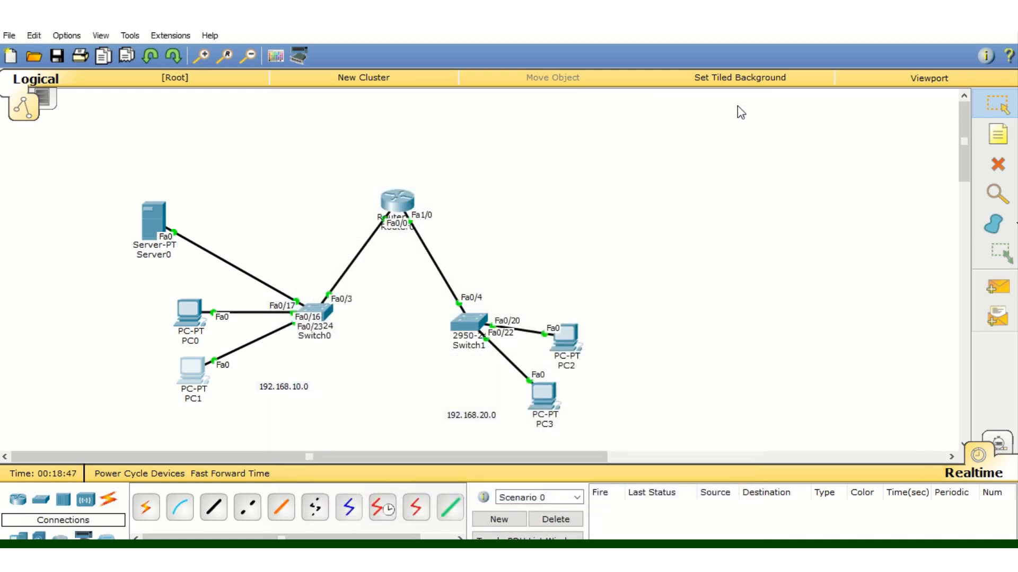
# - Switch PC2's IP configuration to DHCP, close its window and check its address details in the topology
pyautogui.click(575, 351)
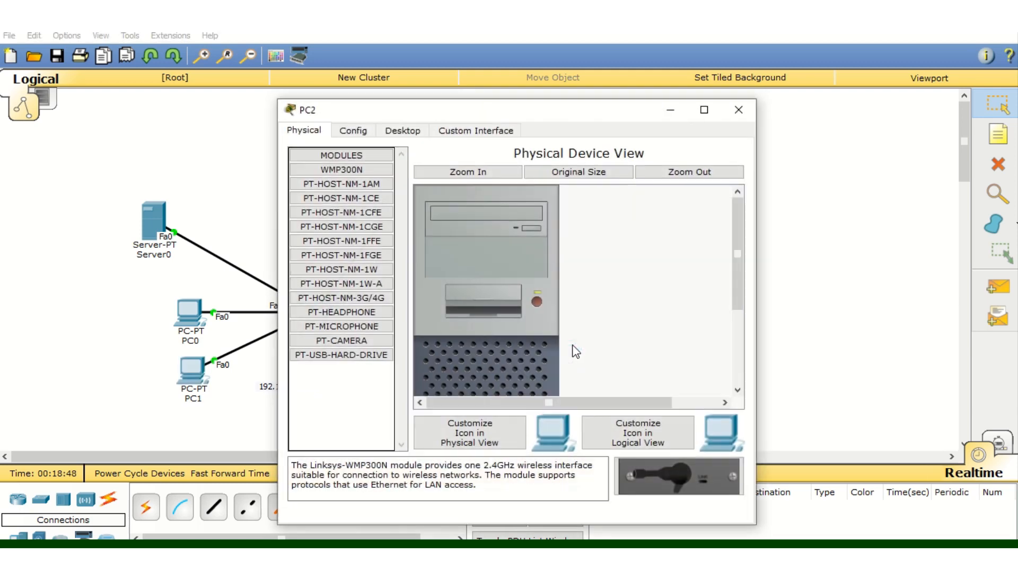
pyautogui.click(402, 131)
pyautogui.click(355, 201)
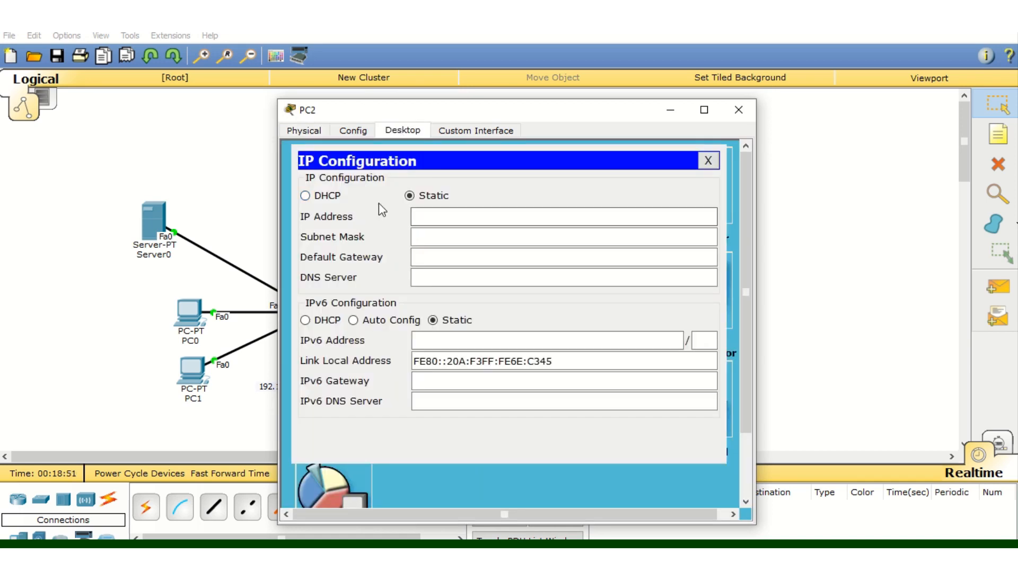
pyautogui.click(305, 196)
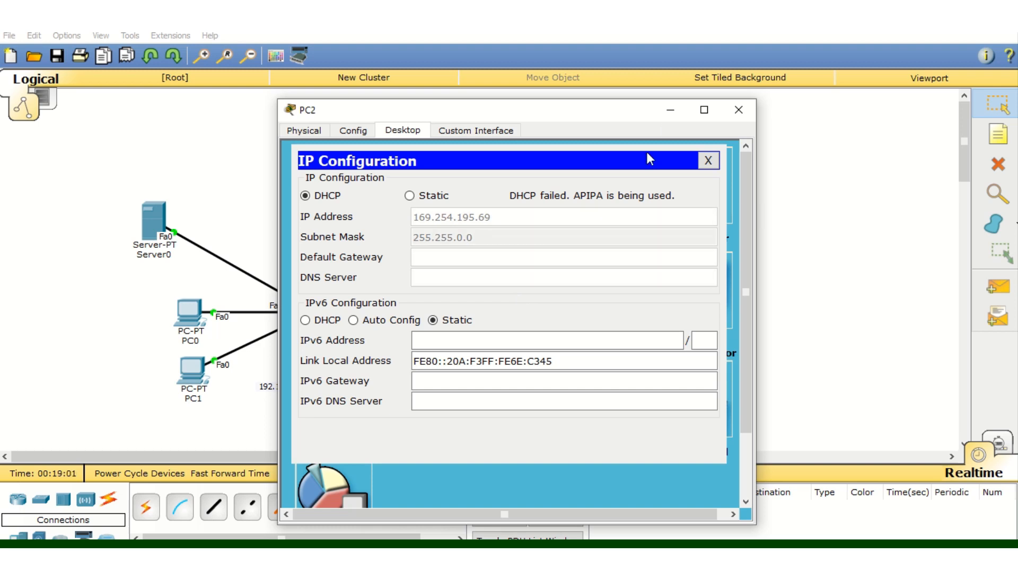
pyautogui.click(738, 110)
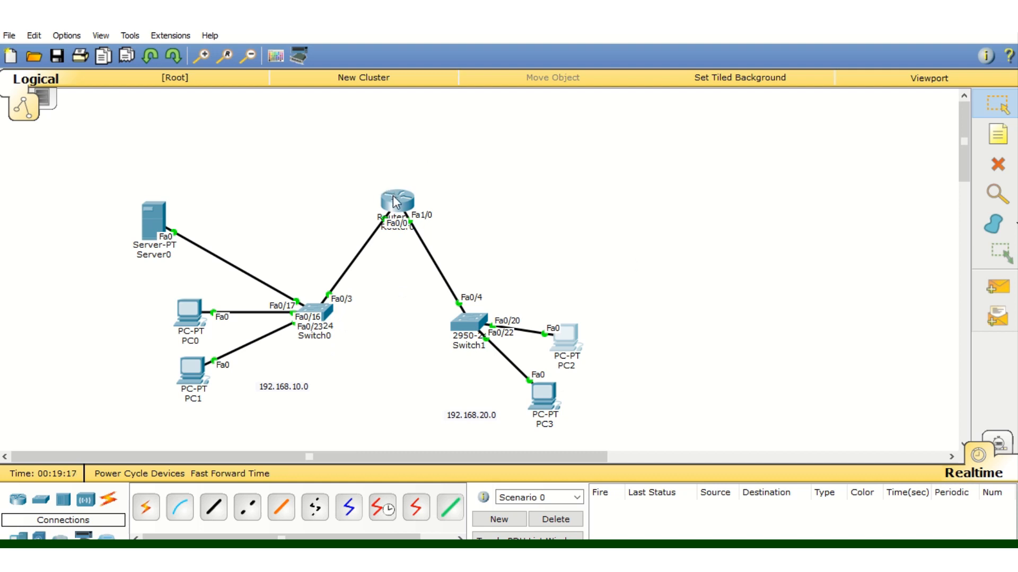
pyautogui.moveTo(577, 360)
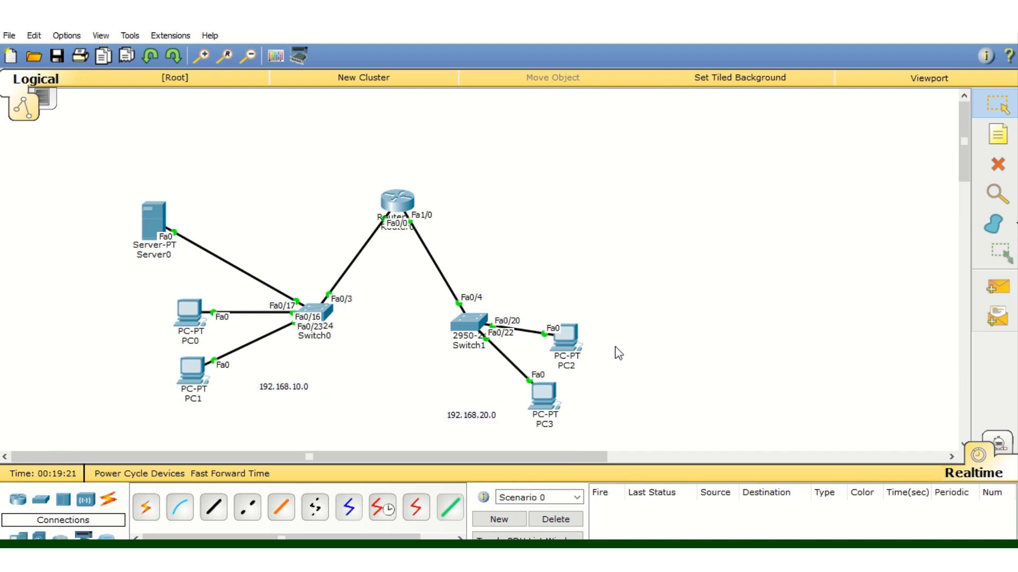
pyautogui.moveTo(556, 343)
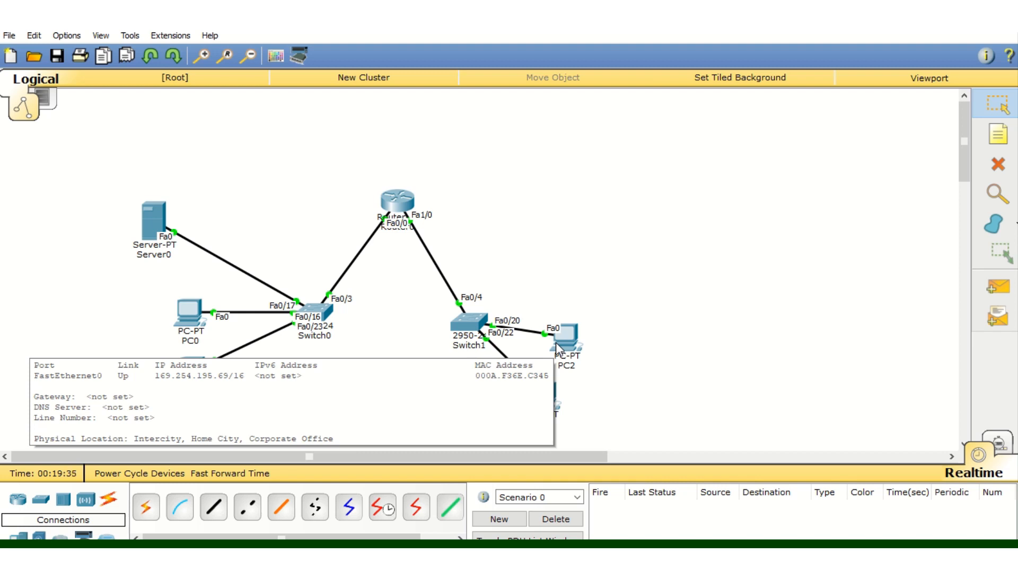
# - Enter global configuration mode in Router0's command line with config t and select interface fa 1/0
pyautogui.click(395, 201)
pyautogui.moveTo(488, 113); pyautogui.dragTo(812, 50)
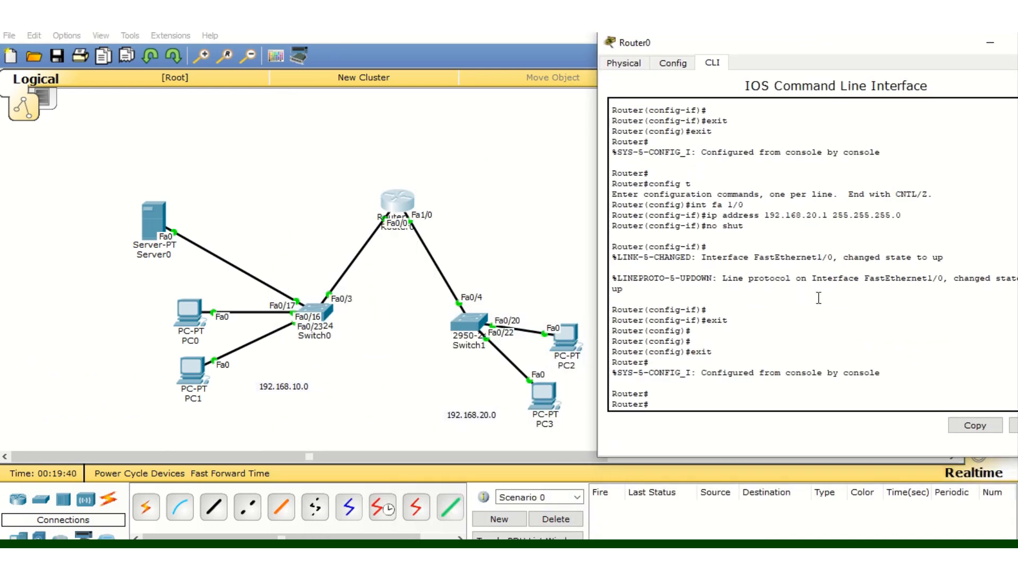
pyautogui.write('cnfig t')
pyautogui.press('Return')
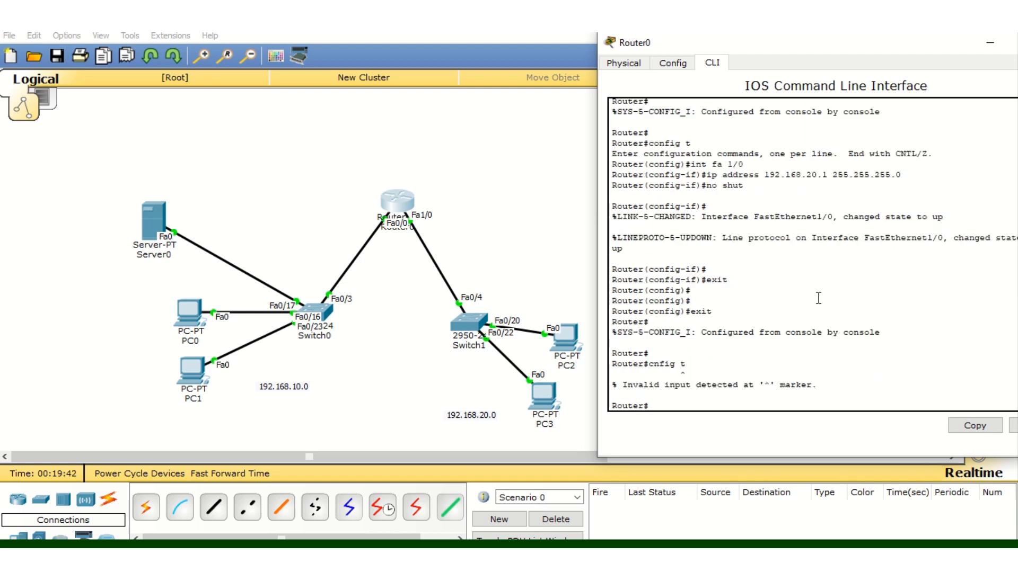
pyautogui.press('Up')
pyautogui.press('Left')
pyautogui.write('o')
pyautogui.press('Return')
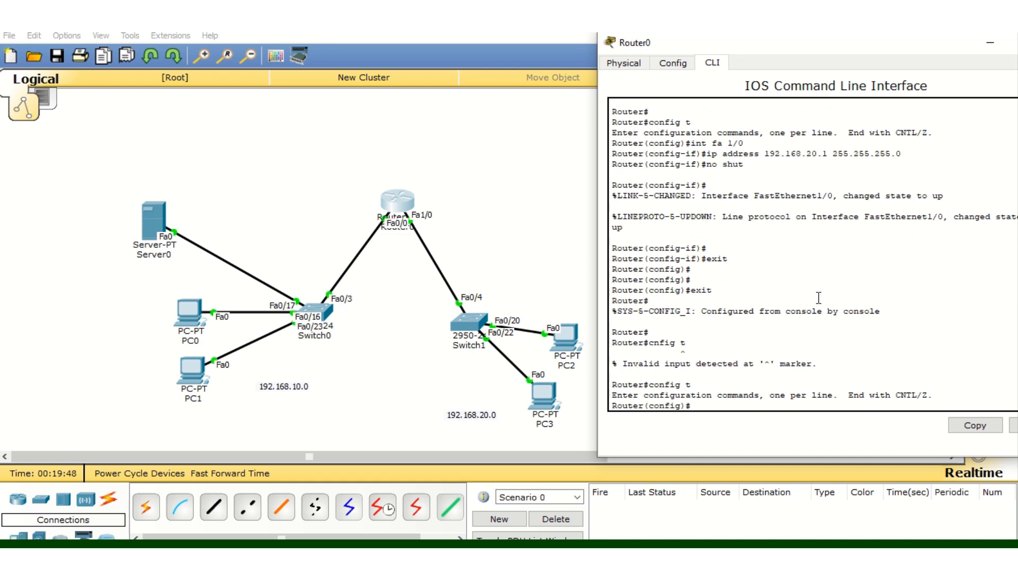
pyautogui.write('int fa 1/0')
pyautogui.press('Return')
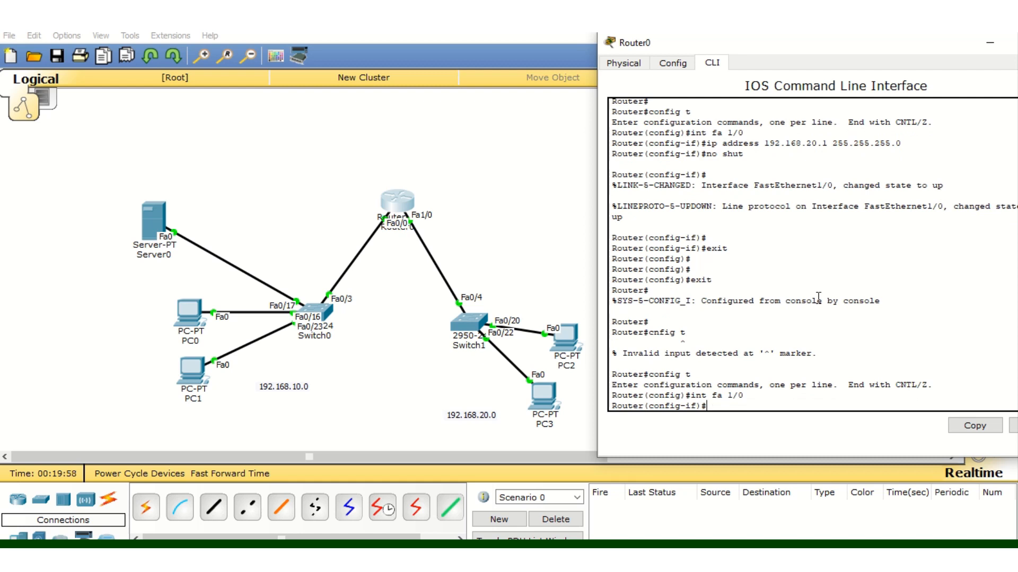
# - Try to set the interface's IP helper address to 192.168.10.2 with mask 255.255.255.0
pyautogui.write('ip helper-address')
pyautogui.write('192.168.')
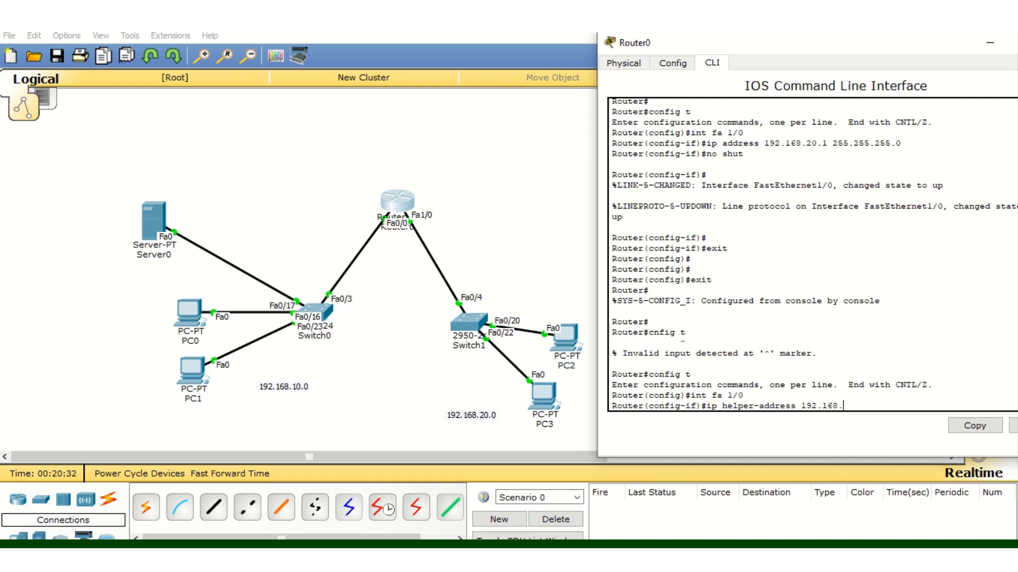
pyautogui.write('10.2 255.255.255.0')
pyautogui.press('Return')
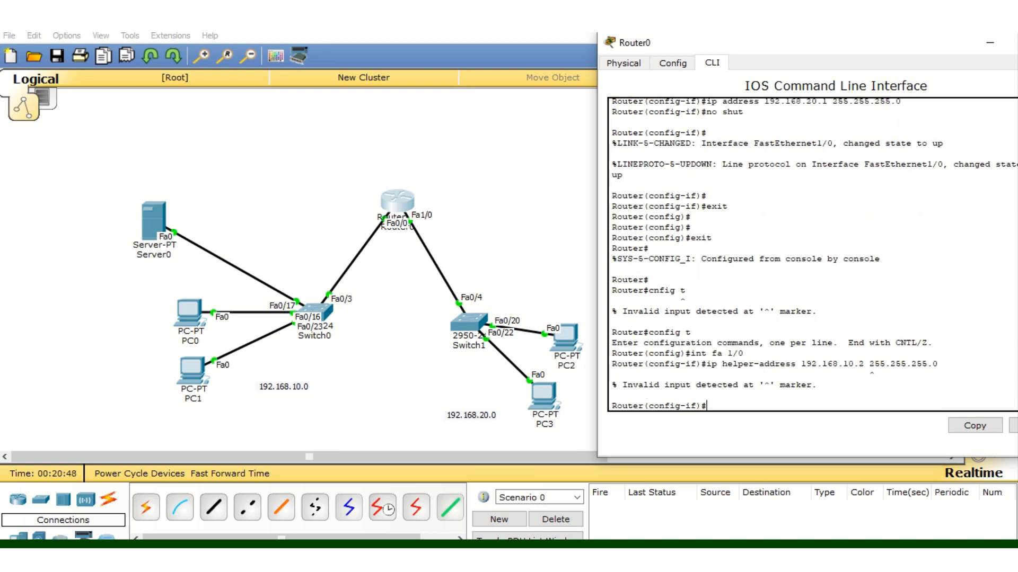
# - Run the ip helper-address command again with only 192.168.10.2, leaving out the subnet mask
pyautogui.press('Up')
pyautogui.press('BackSpace')
pyautogui.press('BackSpace')
pyautogui.press('BackSpace')
pyautogui.press('BackSpace')
pyautogui.press('BackSpace')
pyautogui.press('BackSpace')
pyautogui.press('BackSpace')
pyautogui.press('BackSpace')
pyautogui.press('BackSpace')
pyautogui.press('BackSpace')
pyautogui.press('BackSpace')
pyautogui.press('BackSpace')
pyautogui.press('BackSpace')
pyautogui.press('BackSpace')
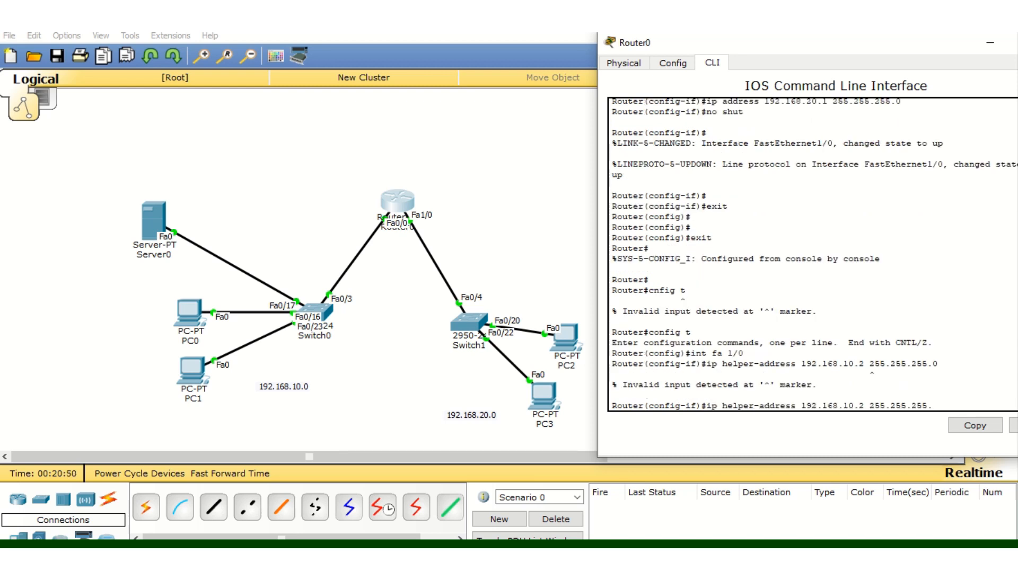
pyautogui.press('Return')
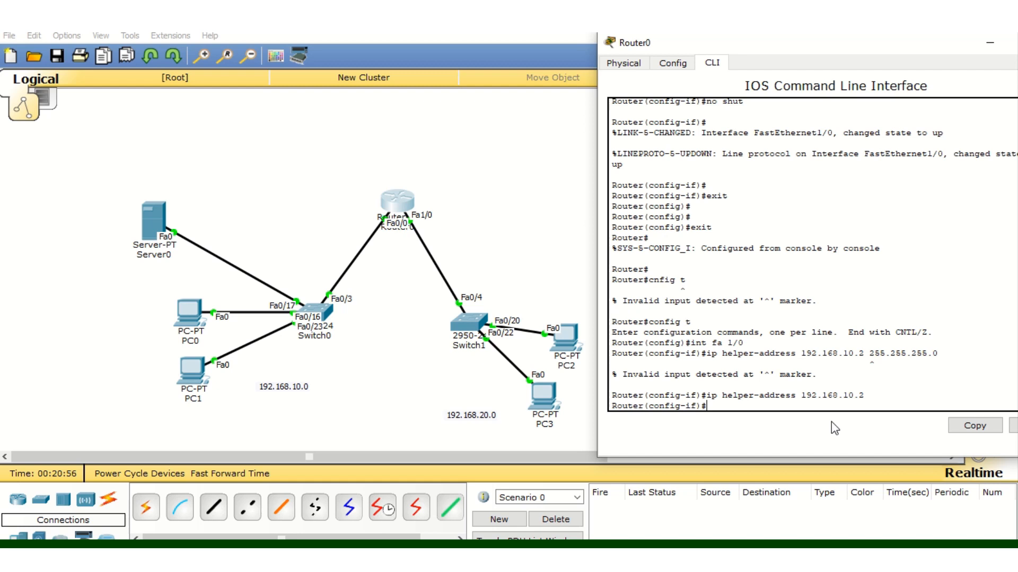
# - Exit interface and global configuration mode on Router0 and close its window
pyautogui.write('exit')
pyautogui.press('Return')
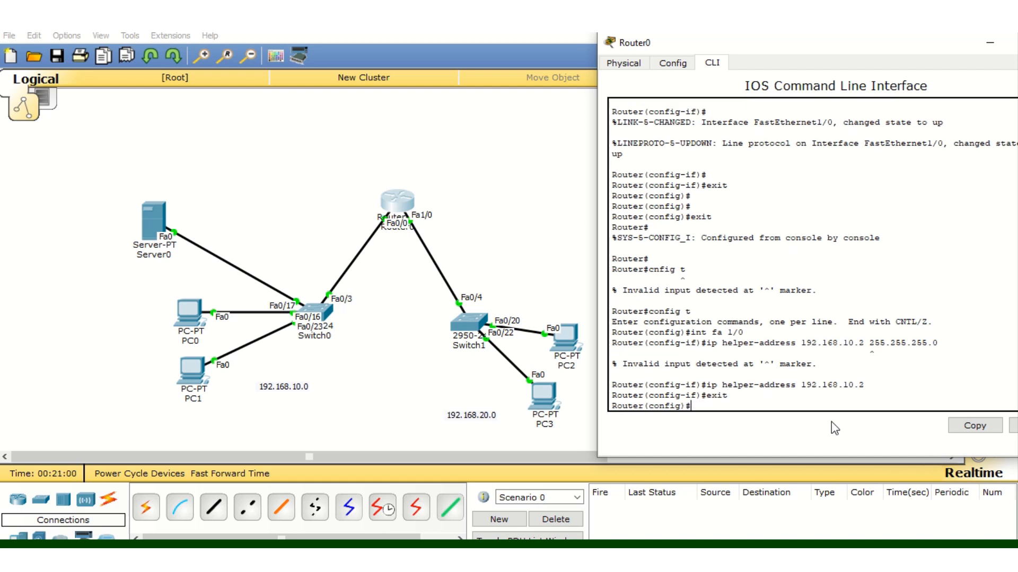
pyautogui.write('exit')
pyautogui.press('Return')
pyautogui.press('Return')
pyautogui.press('Return')
pyautogui.press('Return')
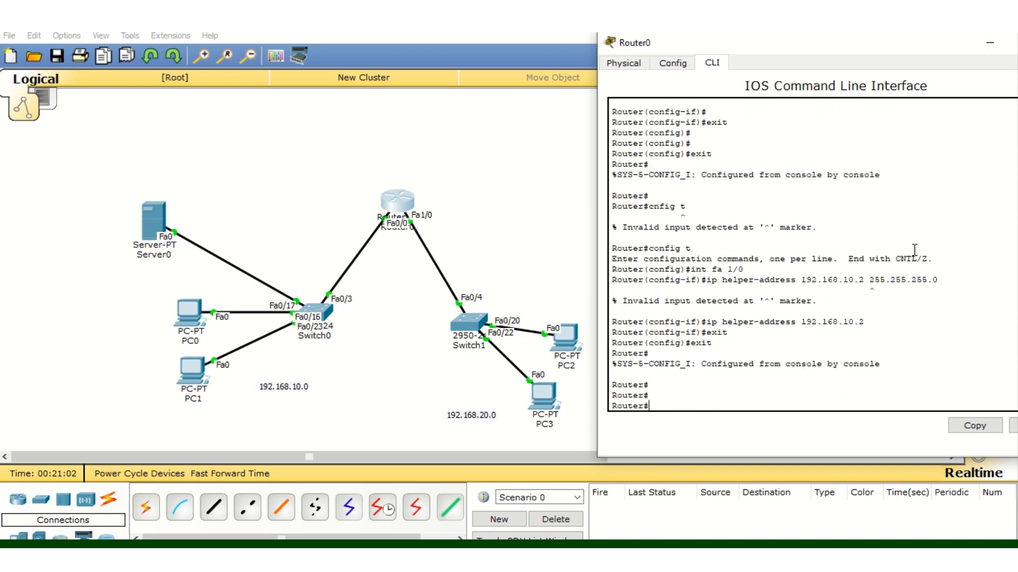
pyautogui.doubleClick(897, 44)
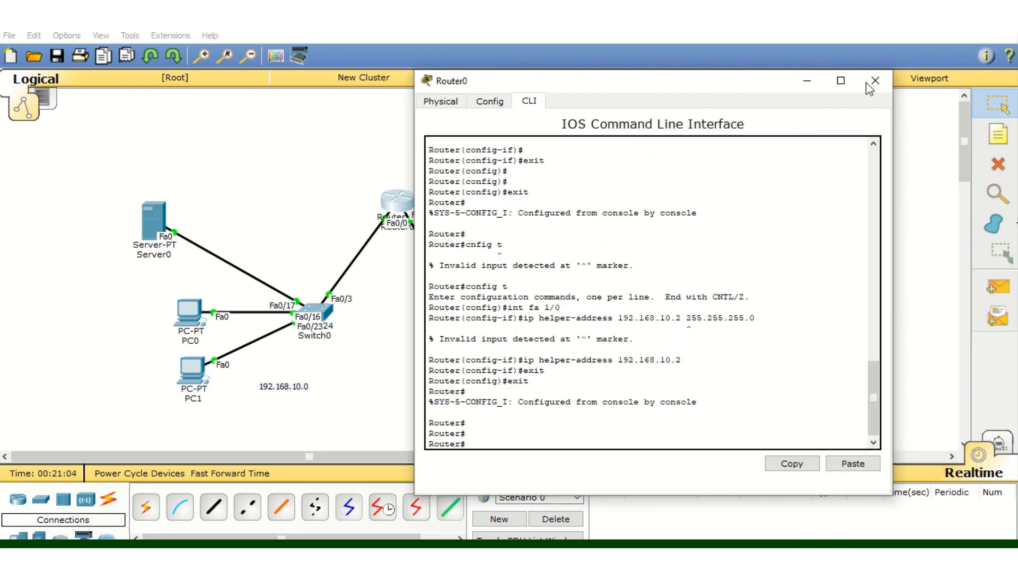
pyautogui.click(869, 82)
# - Request a new address on PC2 by switching its IP configuration to static and back to DHCP
pyautogui.click(568, 341)
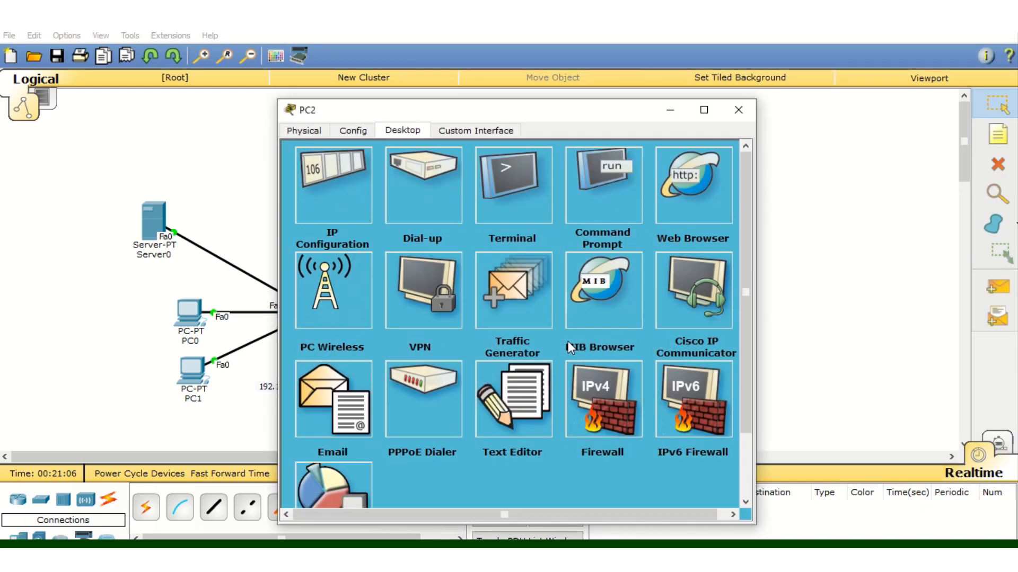
pyautogui.click(332, 231)
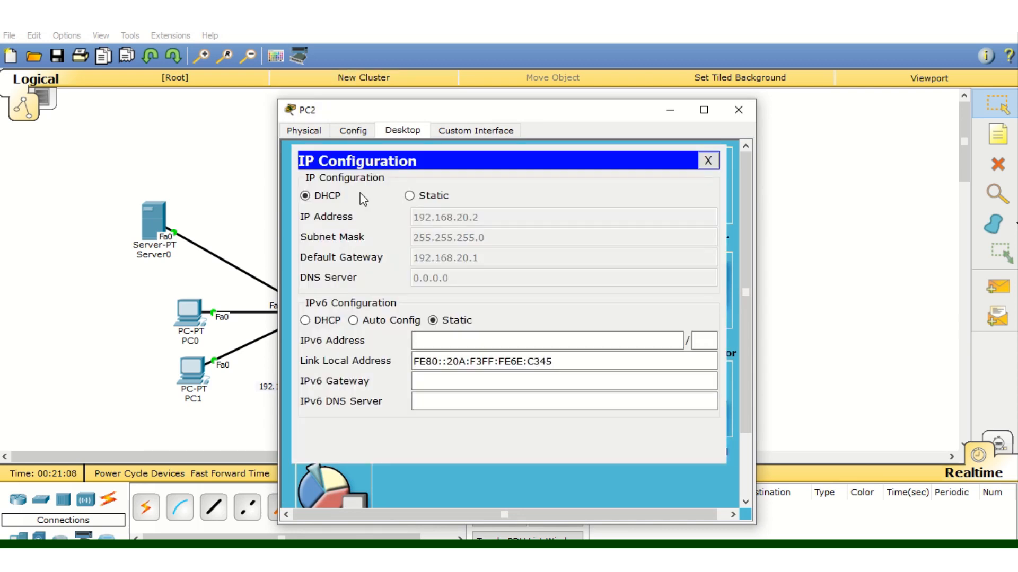
pyautogui.moveTo(520, 111); pyautogui.dragTo(708, 69)
pyautogui.click(596, 155)
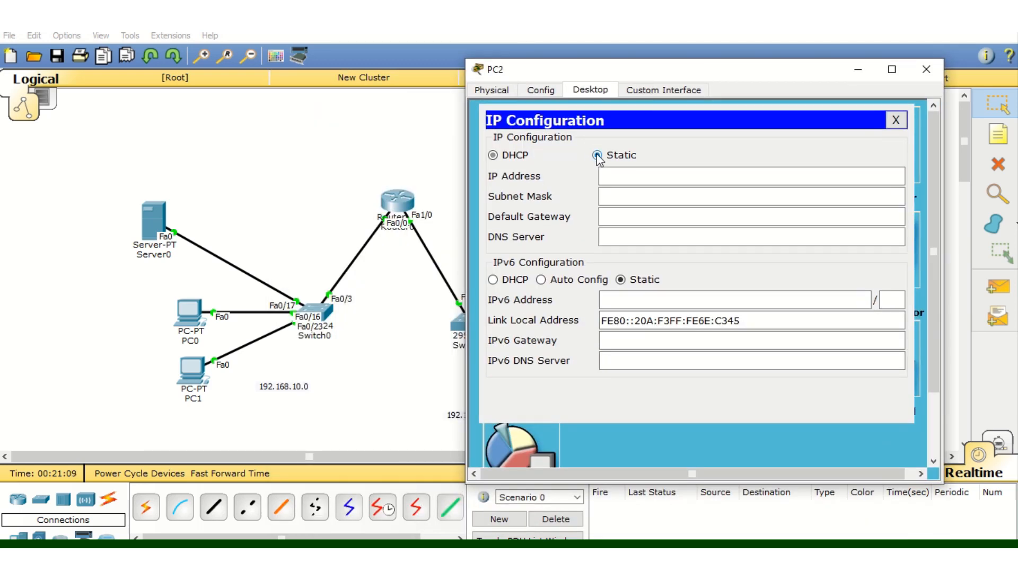
pyautogui.click(492, 155)
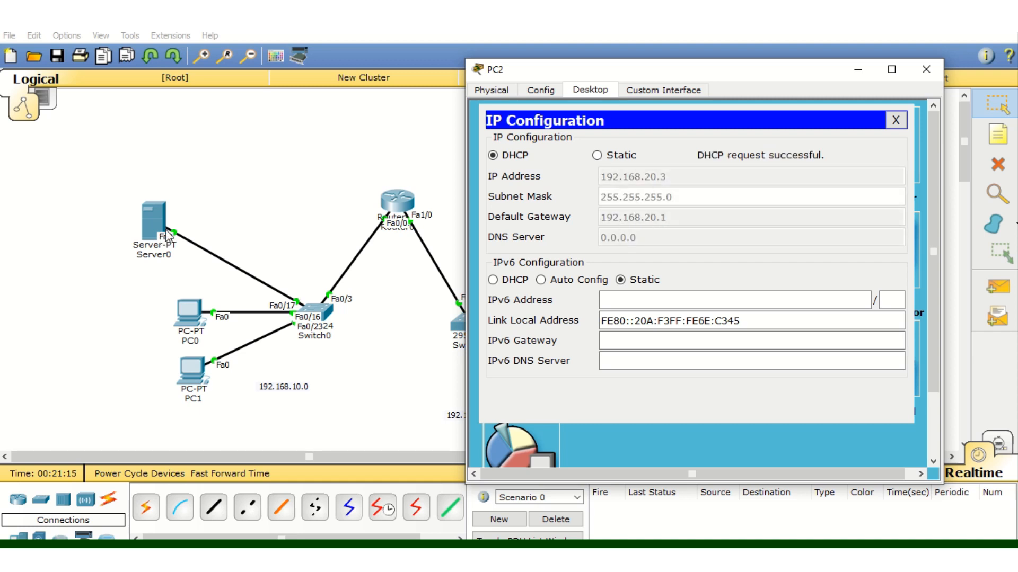
# - Set PC3's IP configuration to DHCP so that it requests an address, and close its window
pyautogui.click(939, 77)
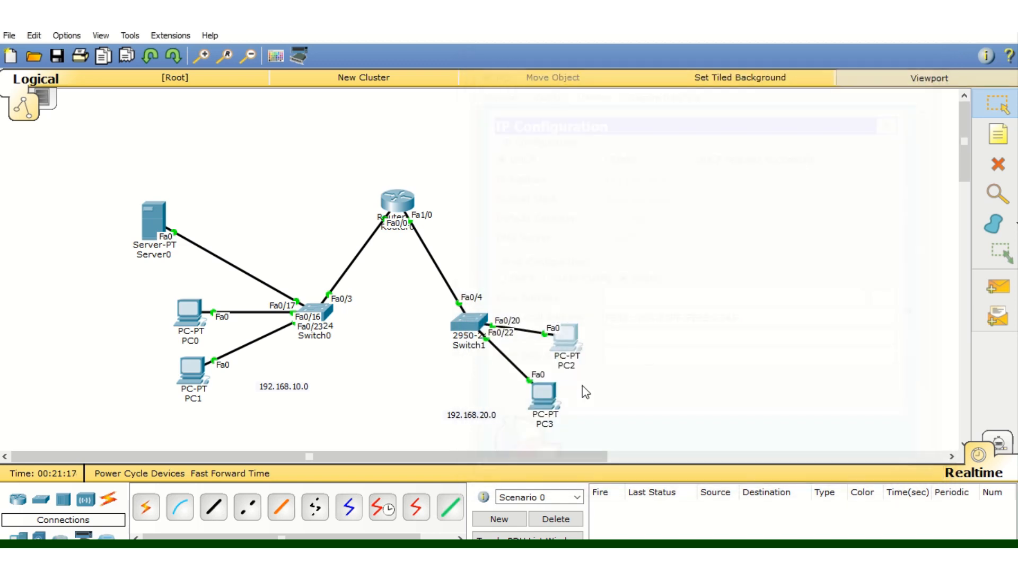
pyautogui.click(541, 392)
pyautogui.click(353, 130)
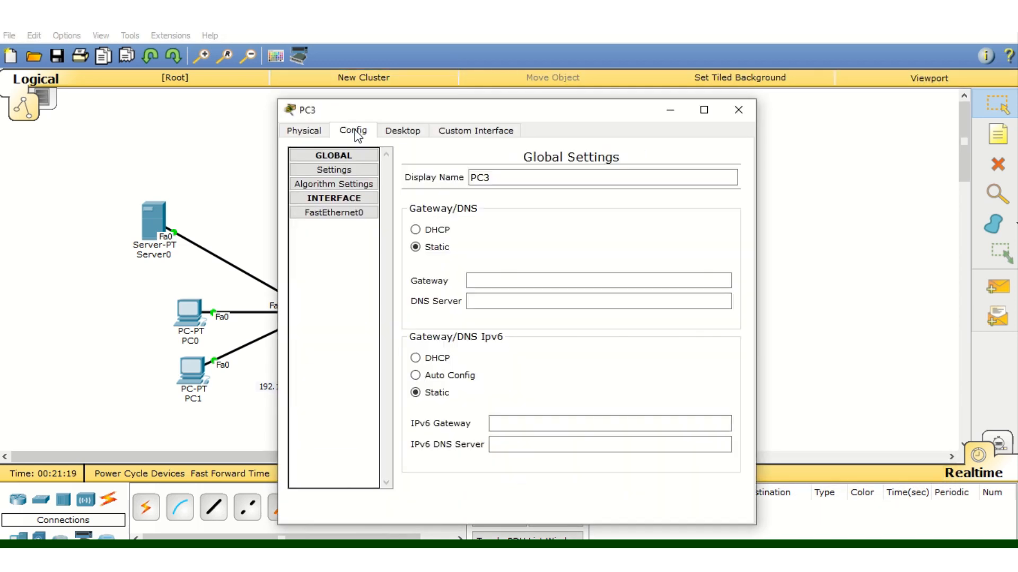
pyautogui.click(335, 184)
pyautogui.click(402, 131)
pyautogui.click(371, 175)
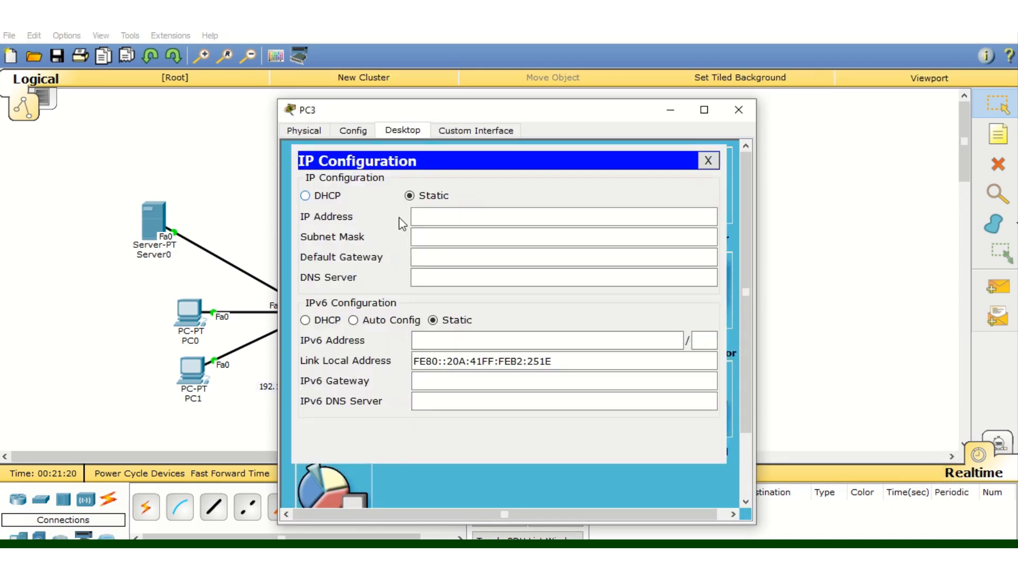
pyautogui.click(321, 199)
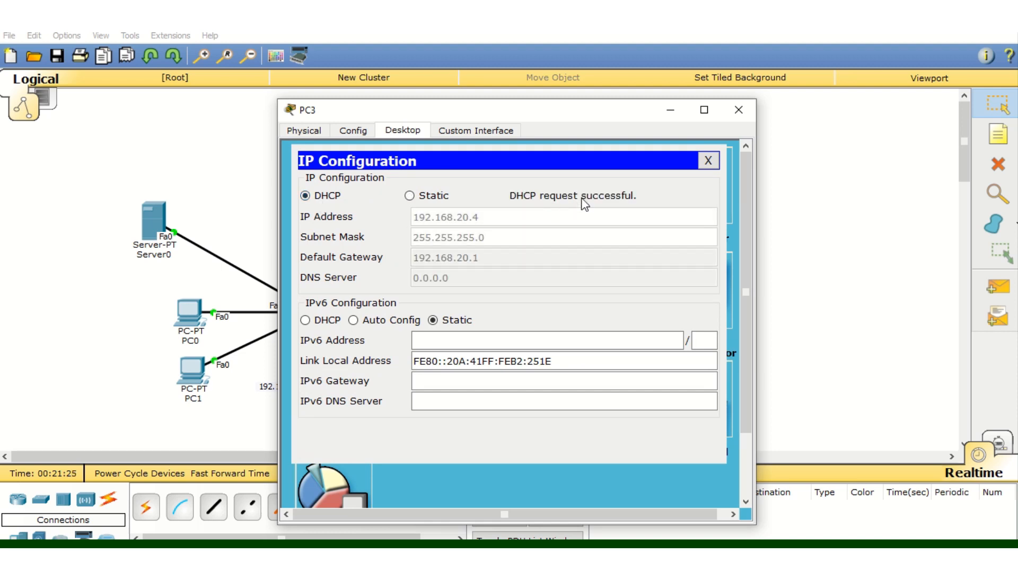
pyautogui.click(747, 112)
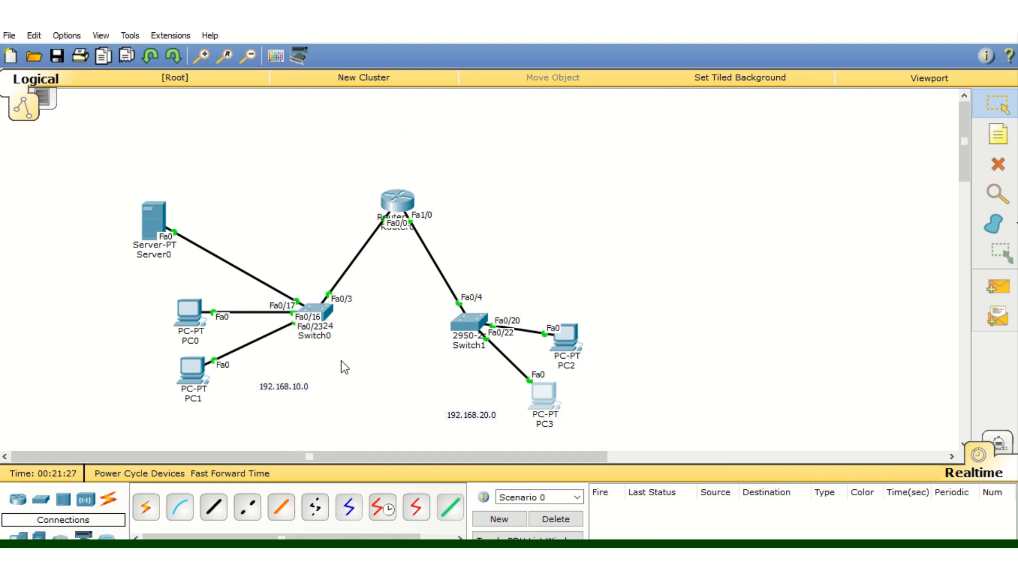
# - Add a generic PC to the 192.168.10.0 network, below and to the right of Switch0
pyautogui.click(21, 536)
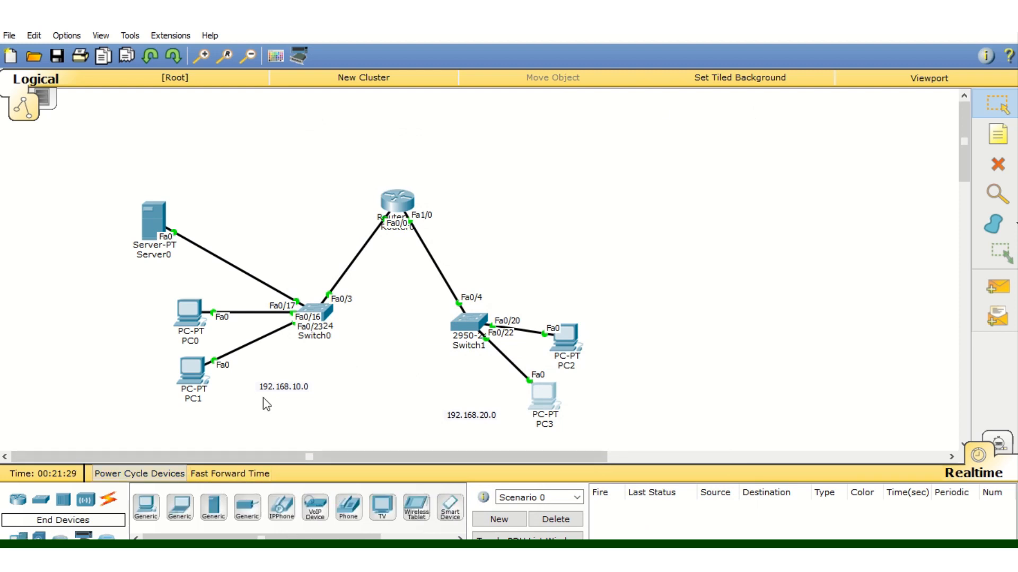
pyautogui.click(146, 507)
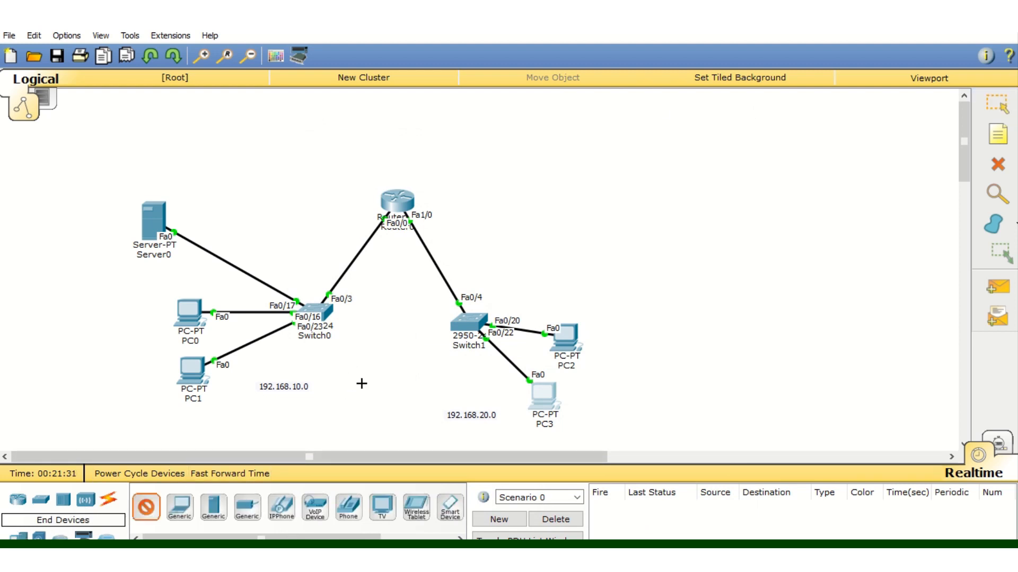
pyautogui.click(361, 381)
# - Connect Switch0's FastEthernet0/12 port to PC4's FastEthernet0 port with a copper straight-through cable
pyautogui.click(108, 500)
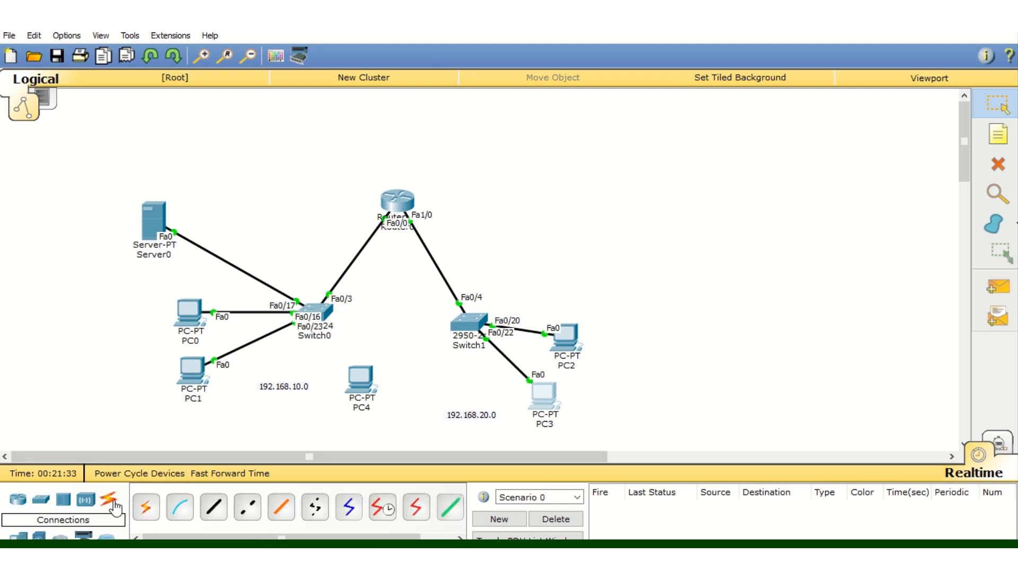
pyautogui.click(213, 507)
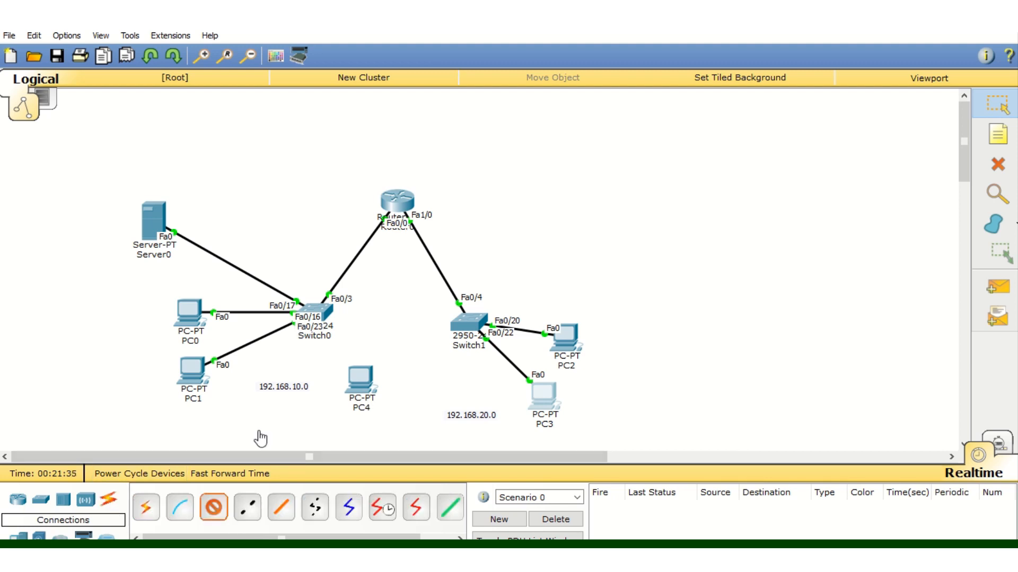
pyautogui.click(320, 314)
pyautogui.click(352, 203)
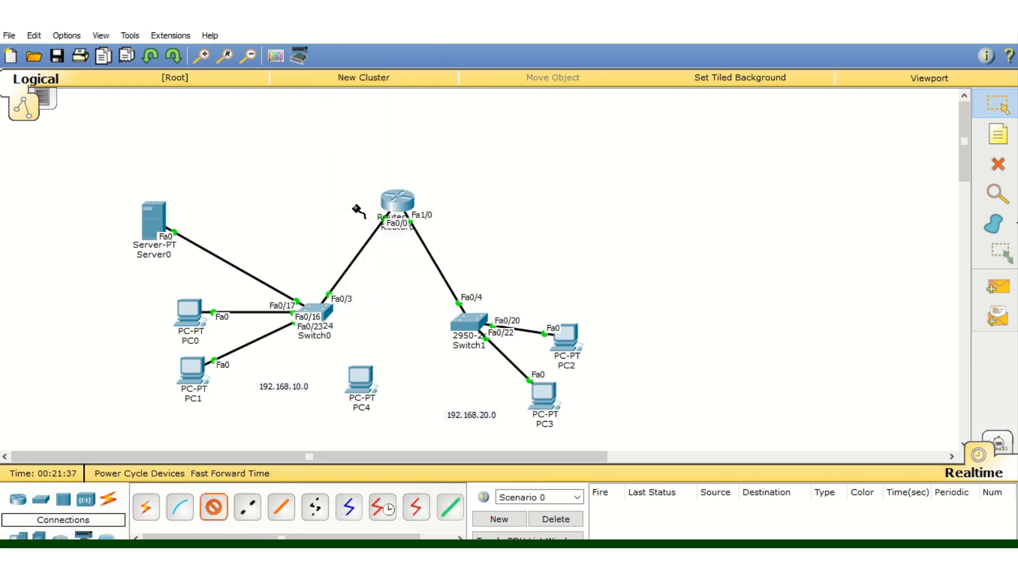
pyautogui.click(365, 390)
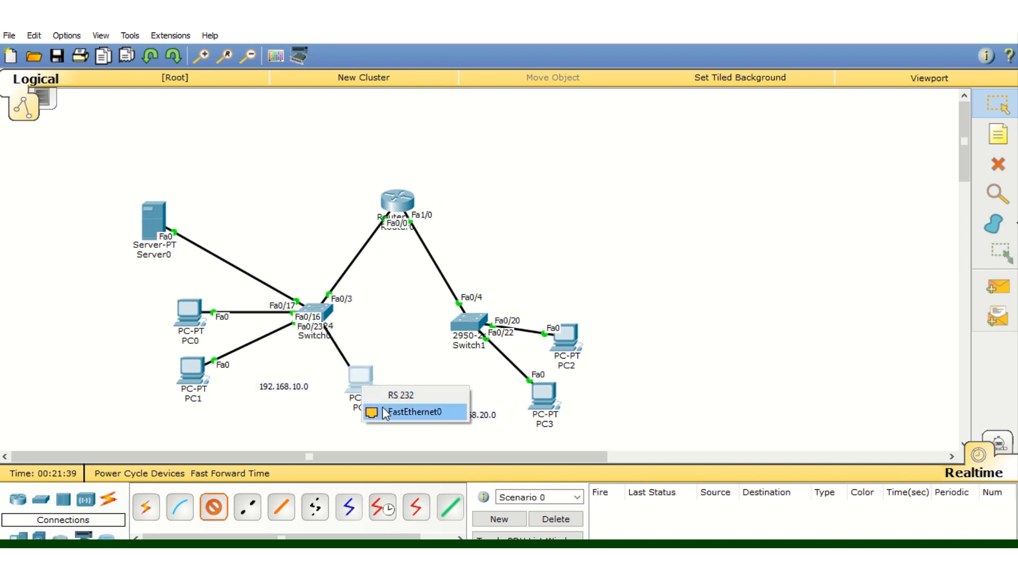
pyautogui.click(383, 409)
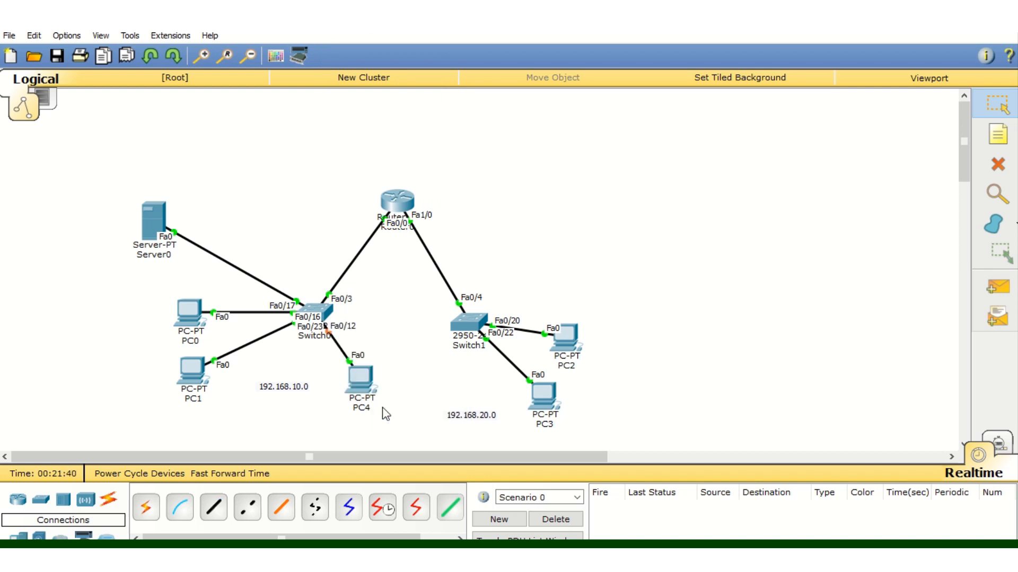
# - Try to obtain an address for PC4 by DHCP, repeating the request once by switching to static and back
pyautogui.click(361, 377)
pyautogui.click(404, 131)
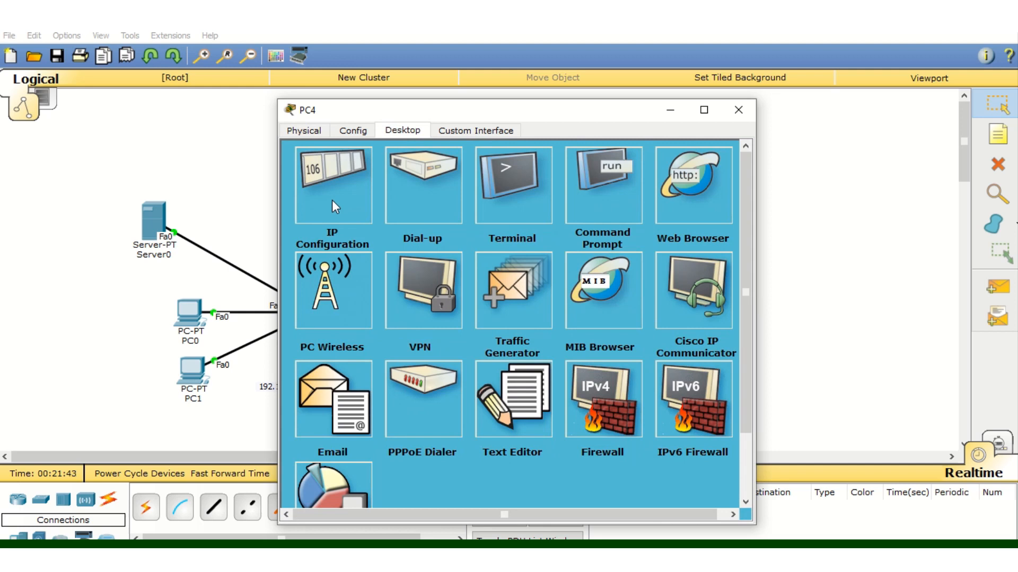
pyautogui.click(332, 199)
pyautogui.click(322, 200)
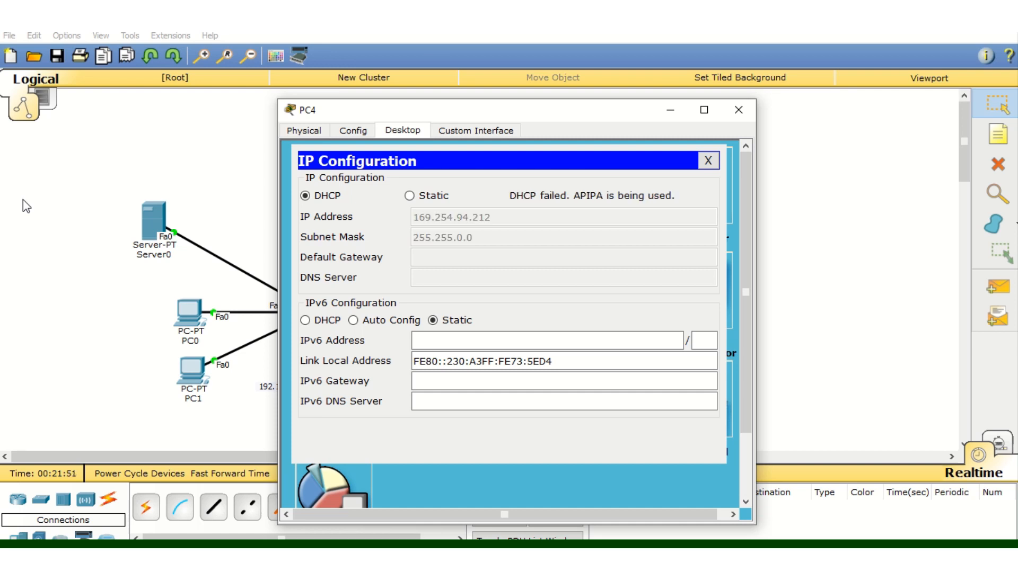
pyautogui.click(409, 196)
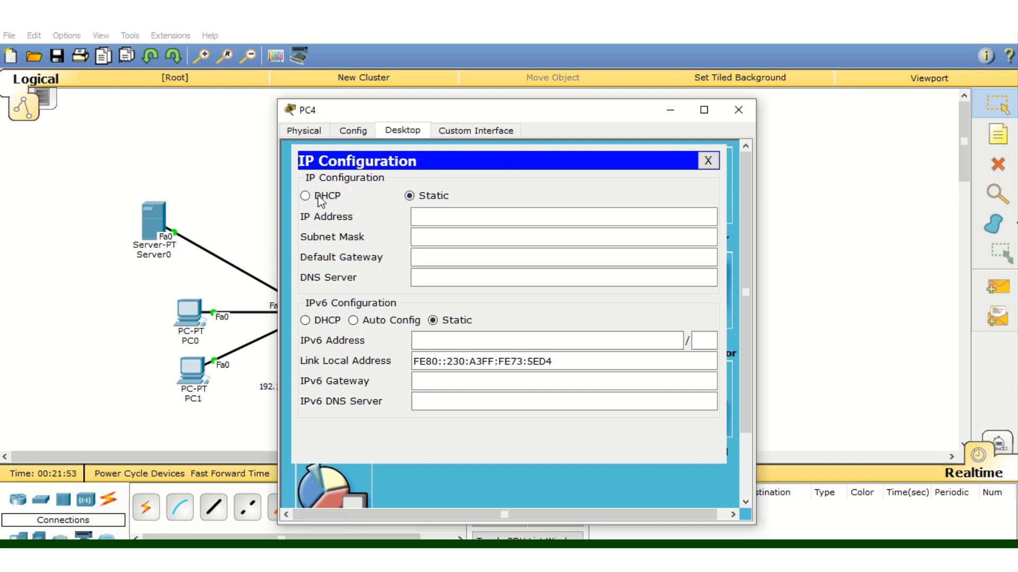
pyautogui.click(306, 196)
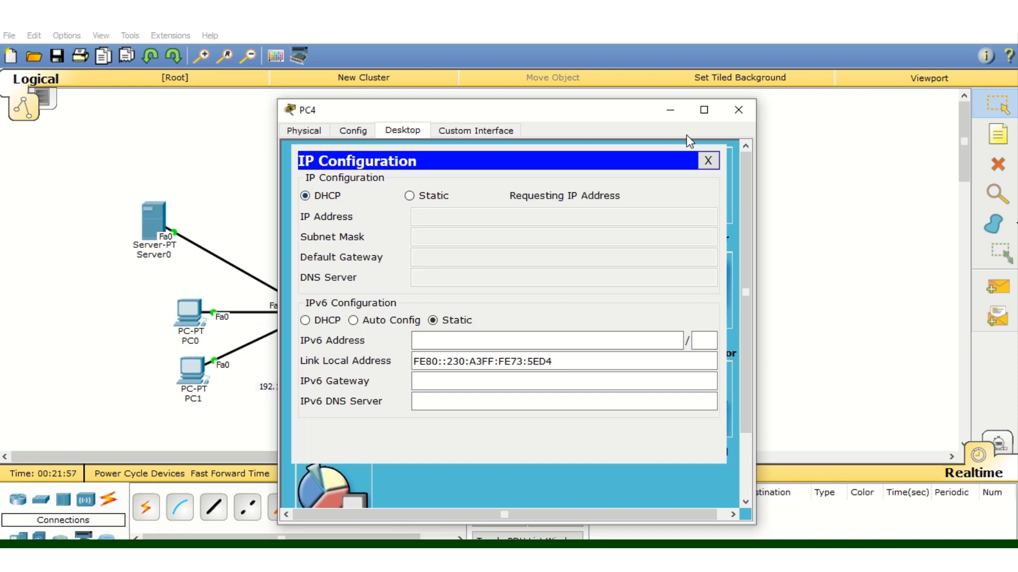
pyautogui.click(742, 111)
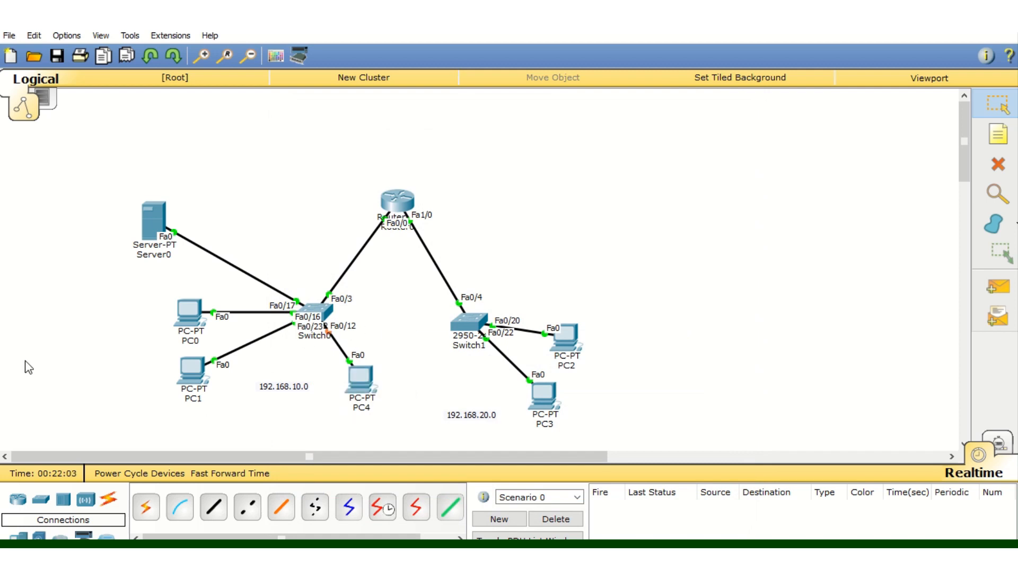
# - Reopen PC4's IP configuration and request a fresh address by changing it to static and again to DHCP
pyautogui.moveTo(363, 380); pyautogui.dragTo(364, 389)
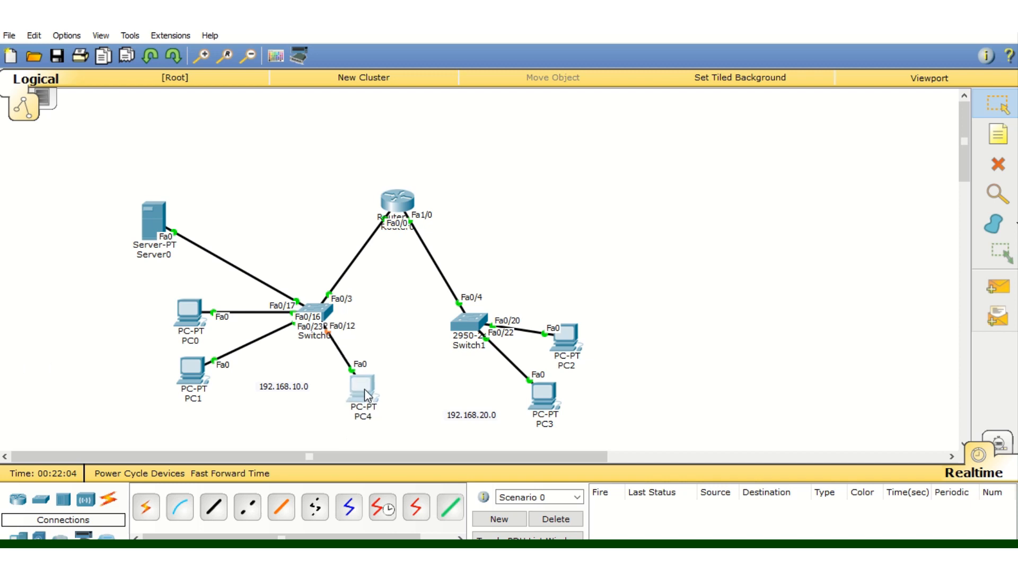
pyautogui.click(364, 389)
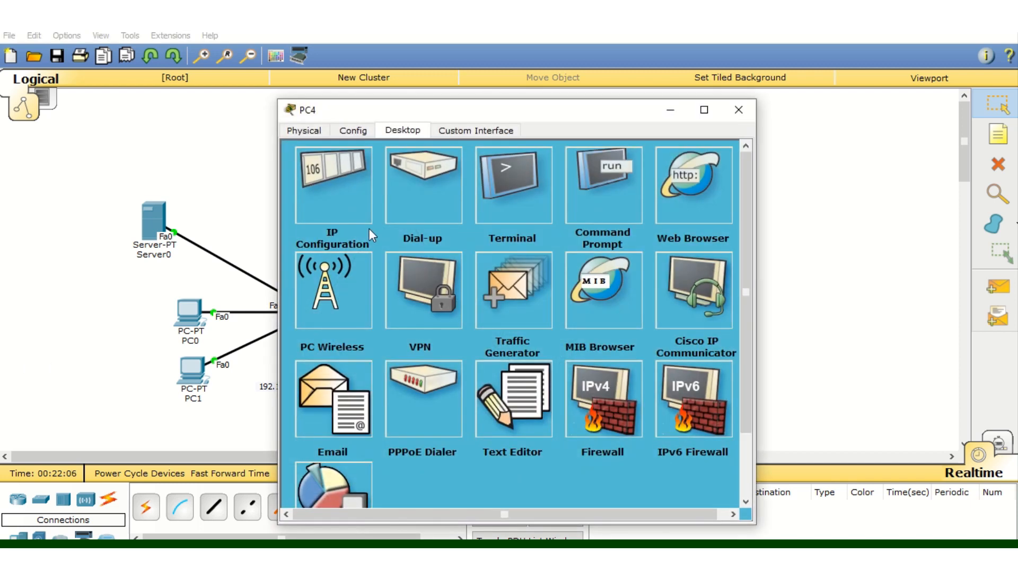
pyautogui.click(332, 201)
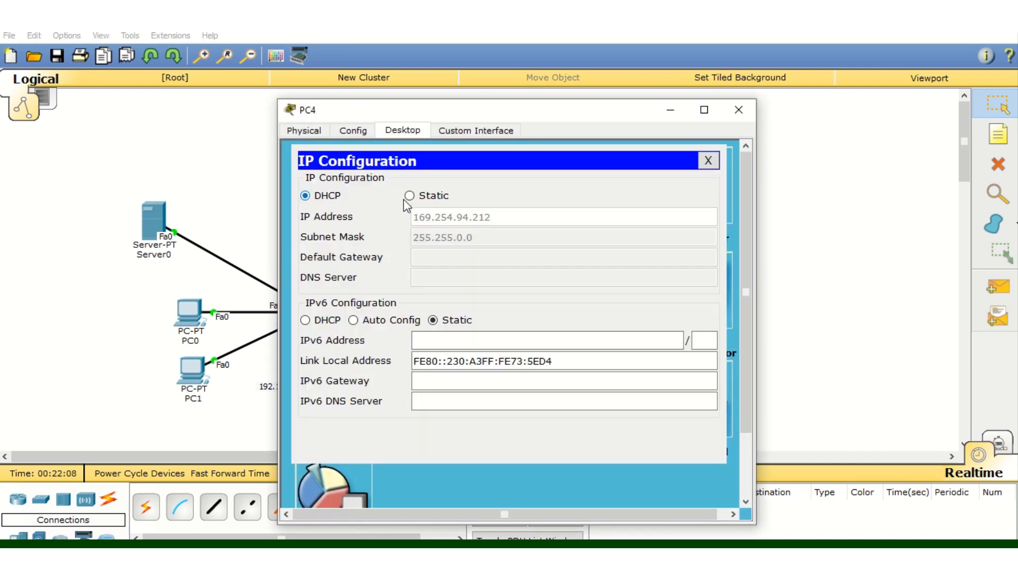
pyautogui.click(419, 195)
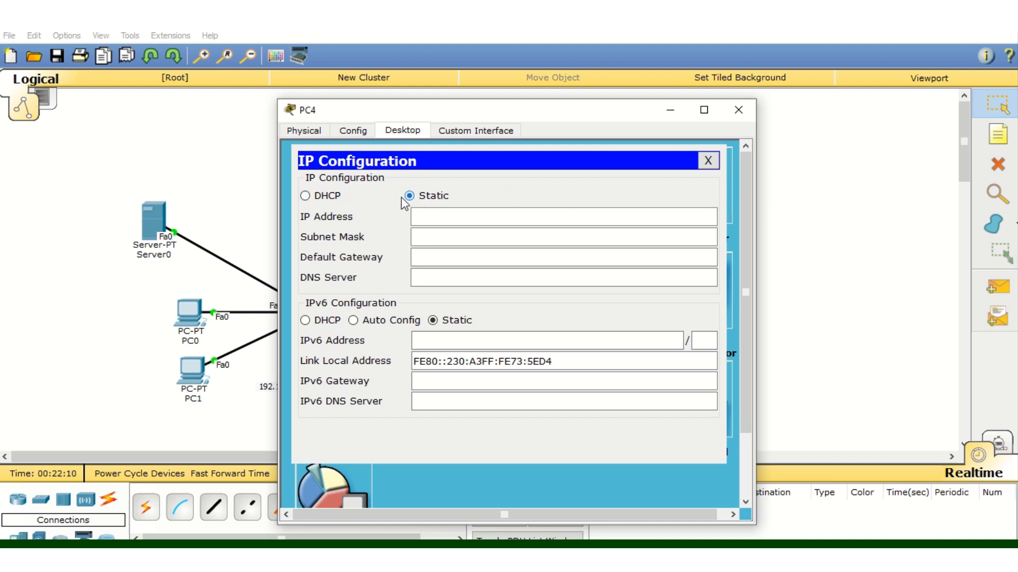
pyautogui.click(306, 197)
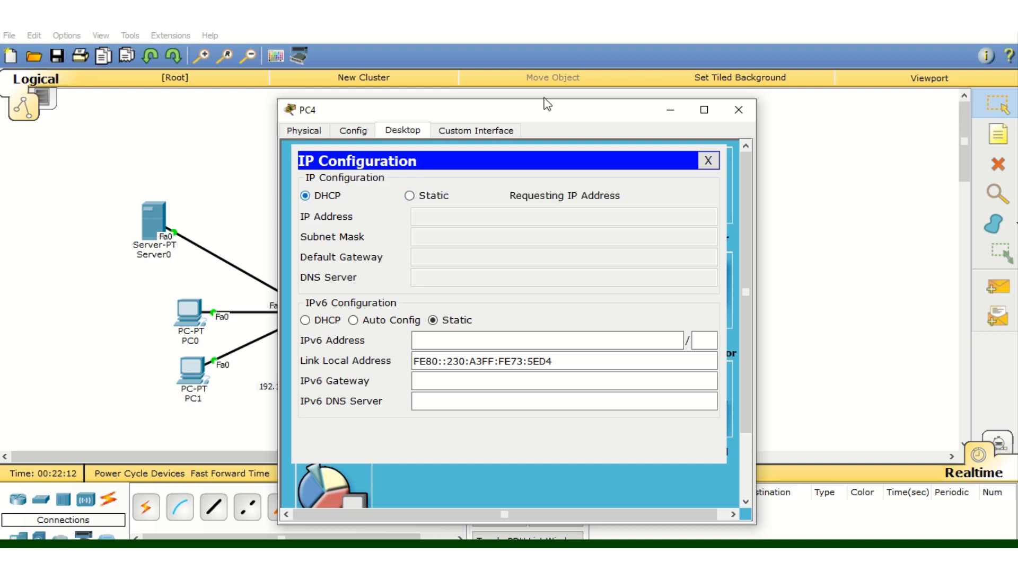
pyautogui.moveTo(543, 109); pyautogui.dragTo(794, 68)
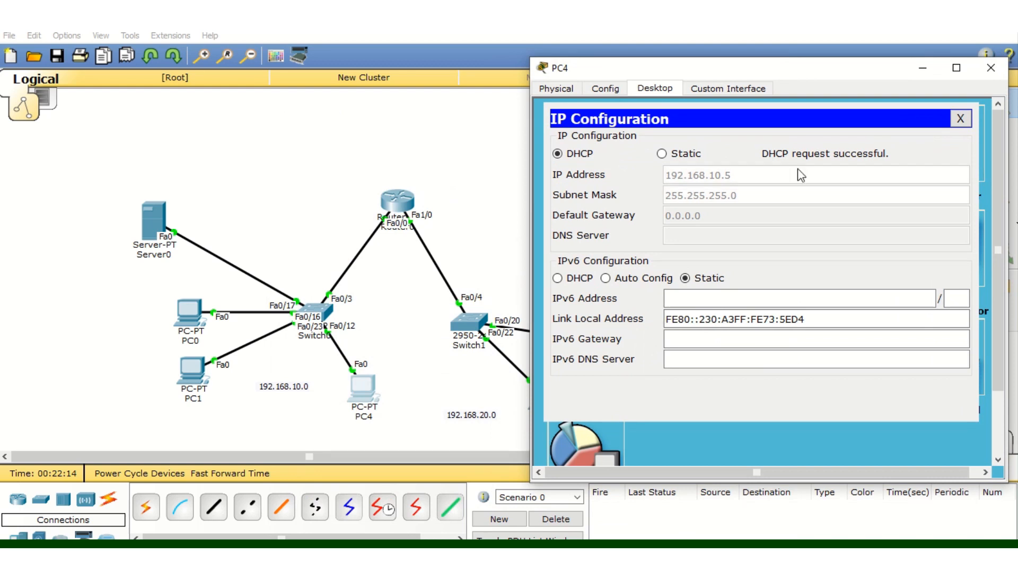
pyautogui.click(990, 67)
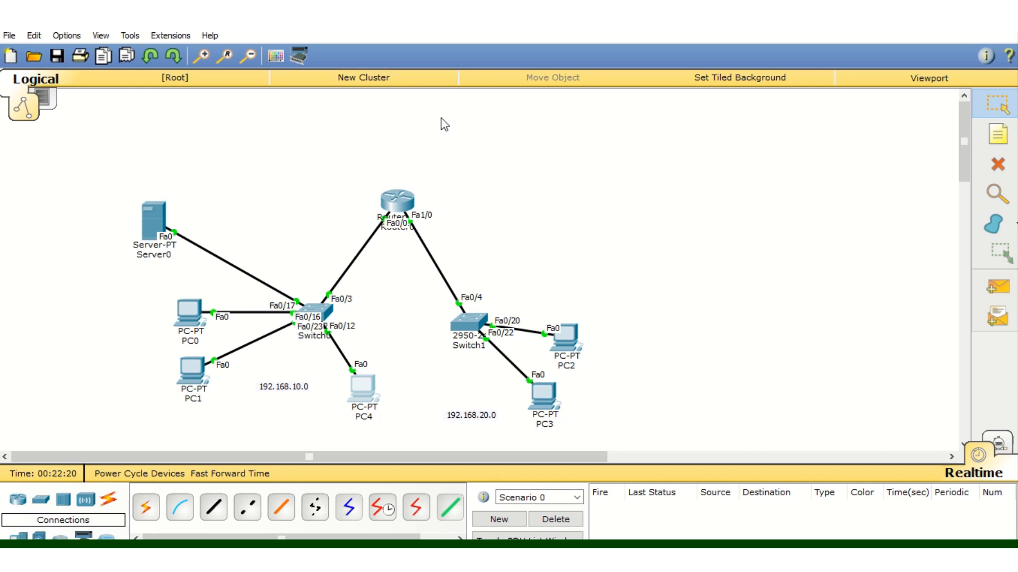
pyautogui.moveTo(444, 61)
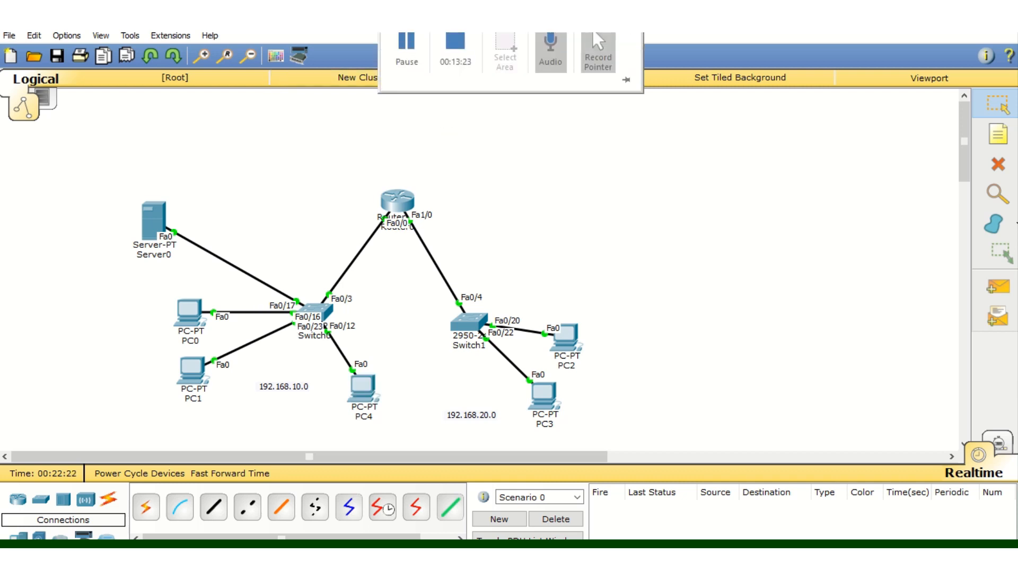
pyautogui.click(454, 52)
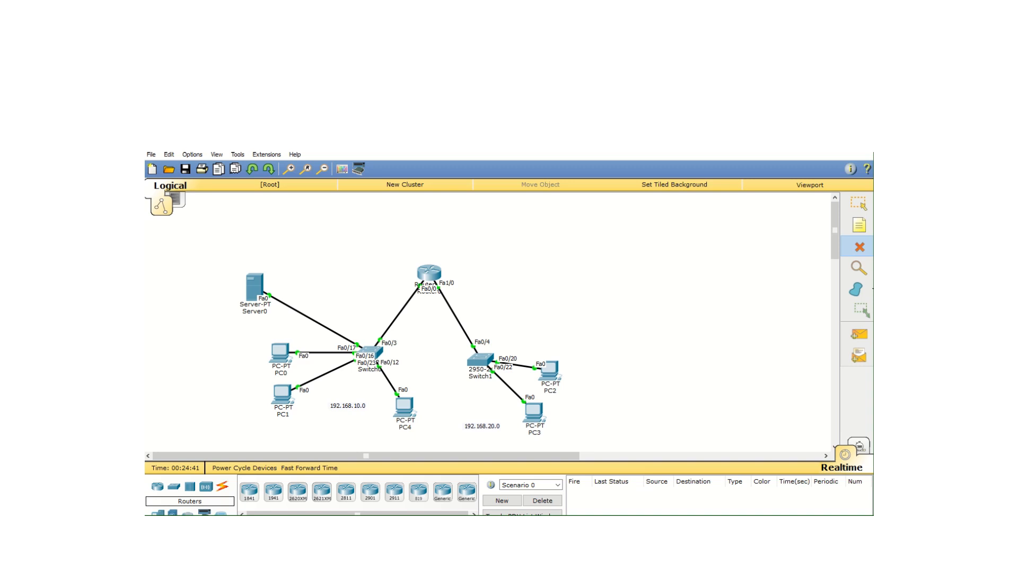
# - Add a generic router to the right of Router0 and link their Serial2/0 ports with a serial DCE cable, clock side on Router0
pyautogui.click(442, 491)
pyautogui.click(607, 268)
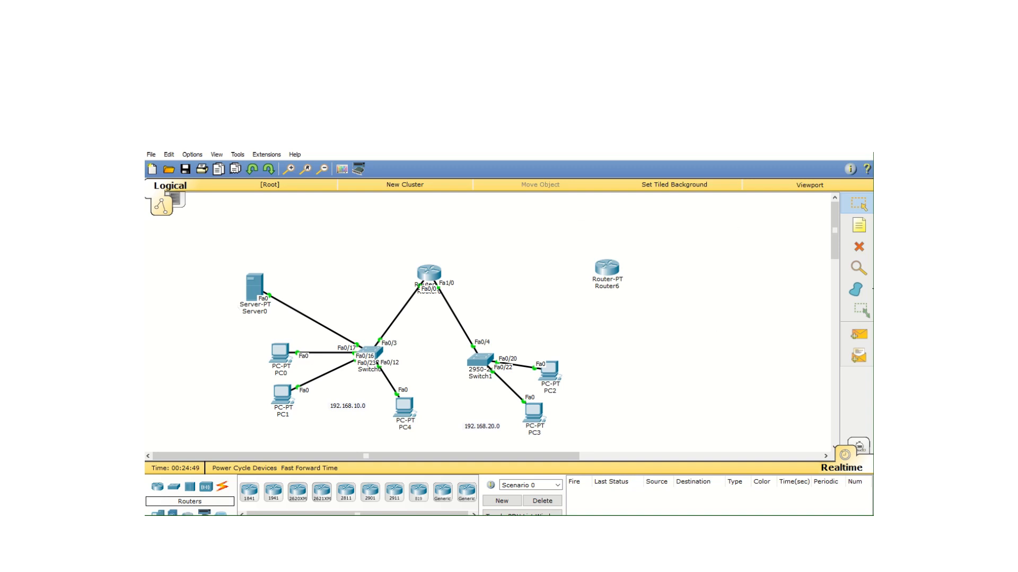
pyautogui.click(226, 489)
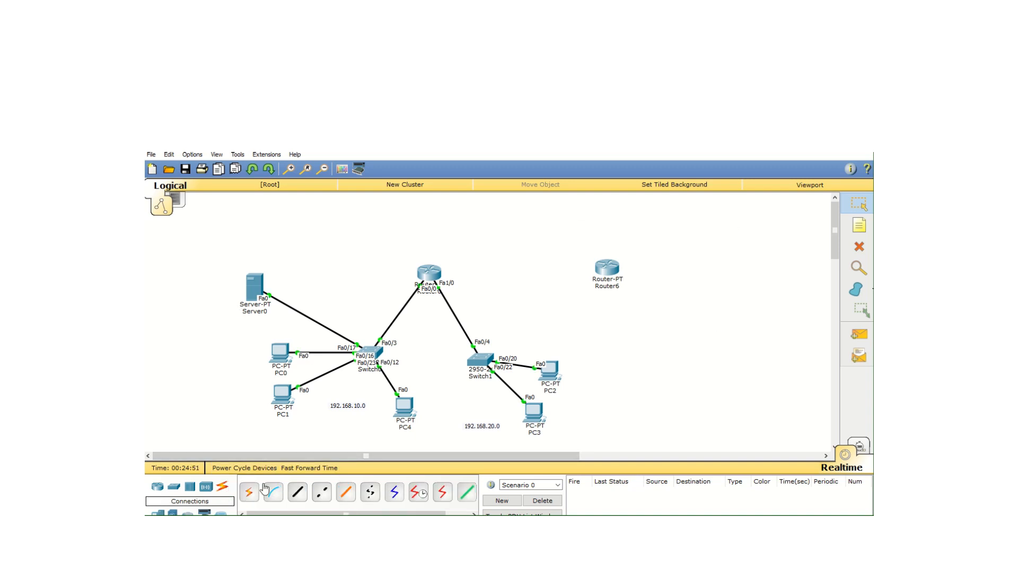
pyautogui.click(418, 495)
pyautogui.click(429, 273)
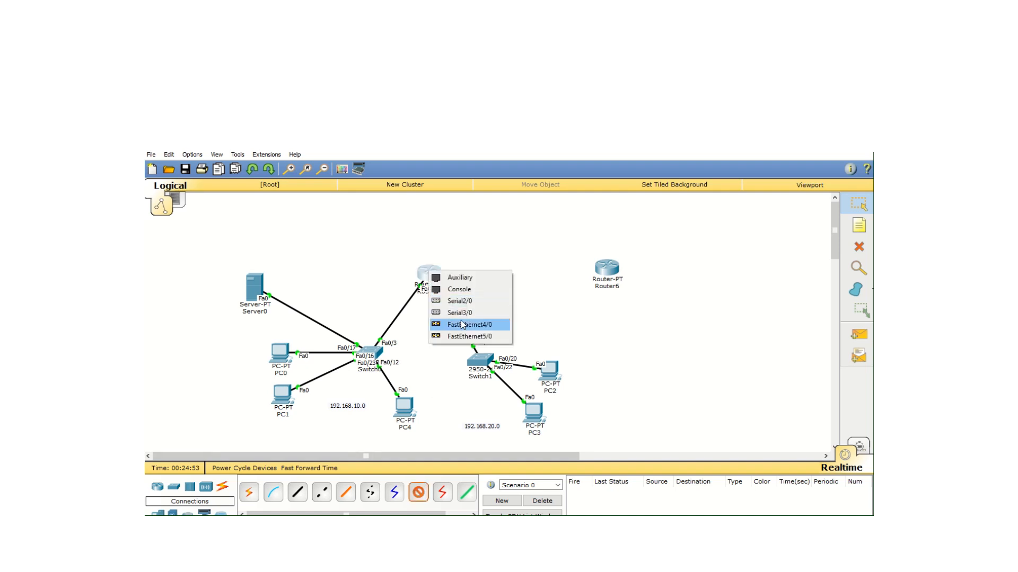
pyautogui.click(460, 302)
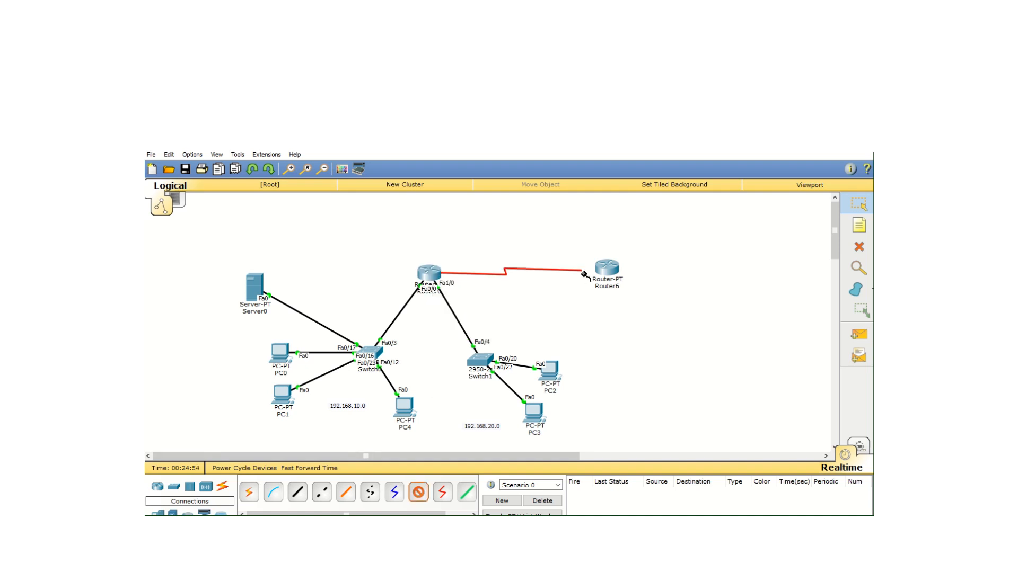
pyautogui.click(614, 270)
pyautogui.click(639, 318)
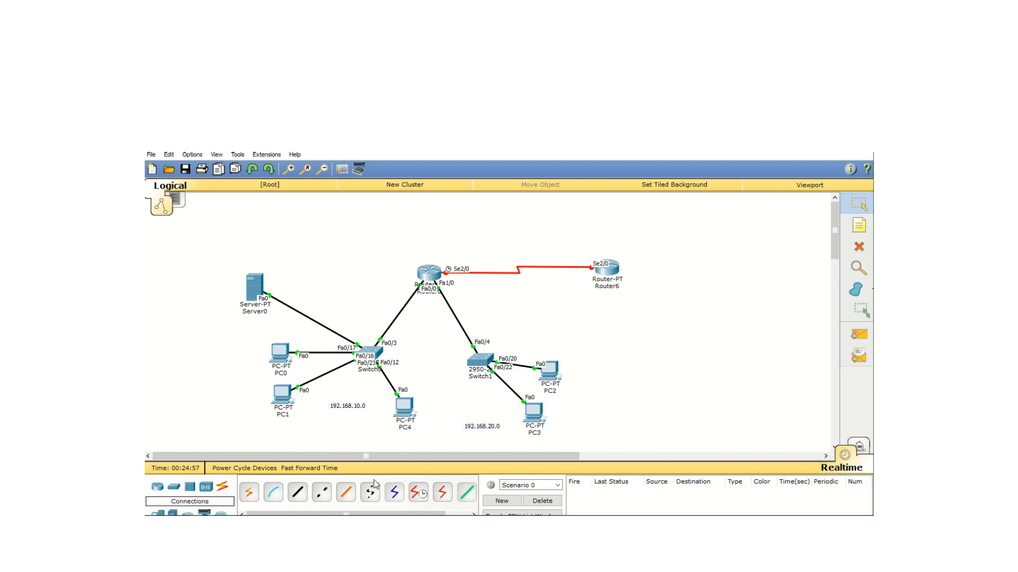
# - Add a 2950-24 switch below and to the right of Router6
pyautogui.click(174, 487)
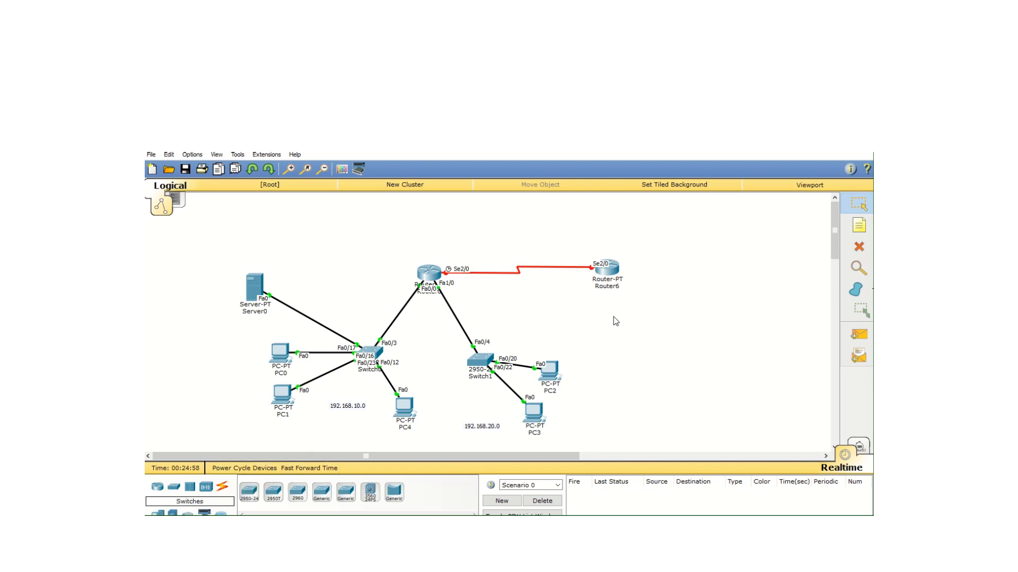
pyautogui.click(249, 492)
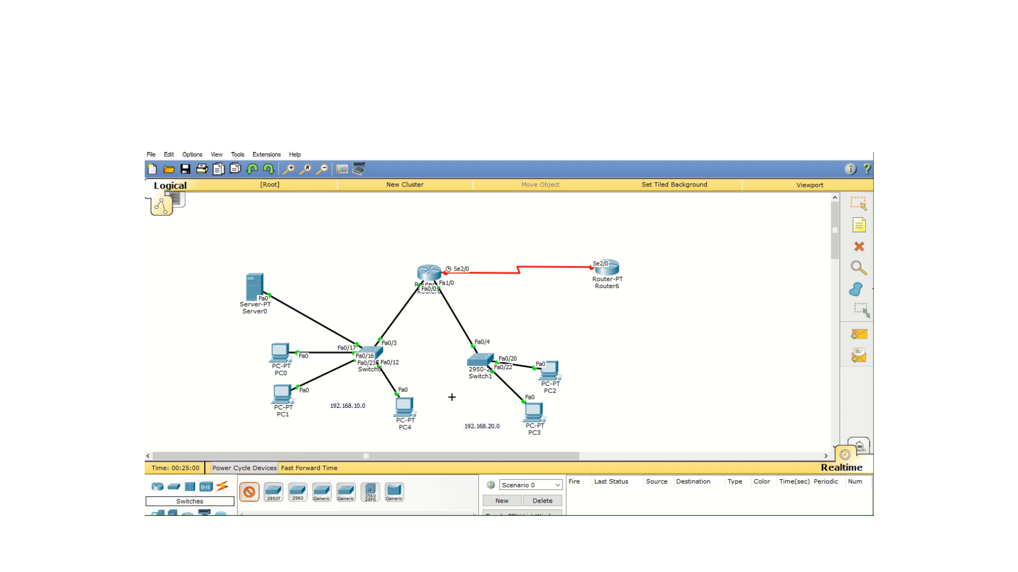
pyautogui.click(678, 306)
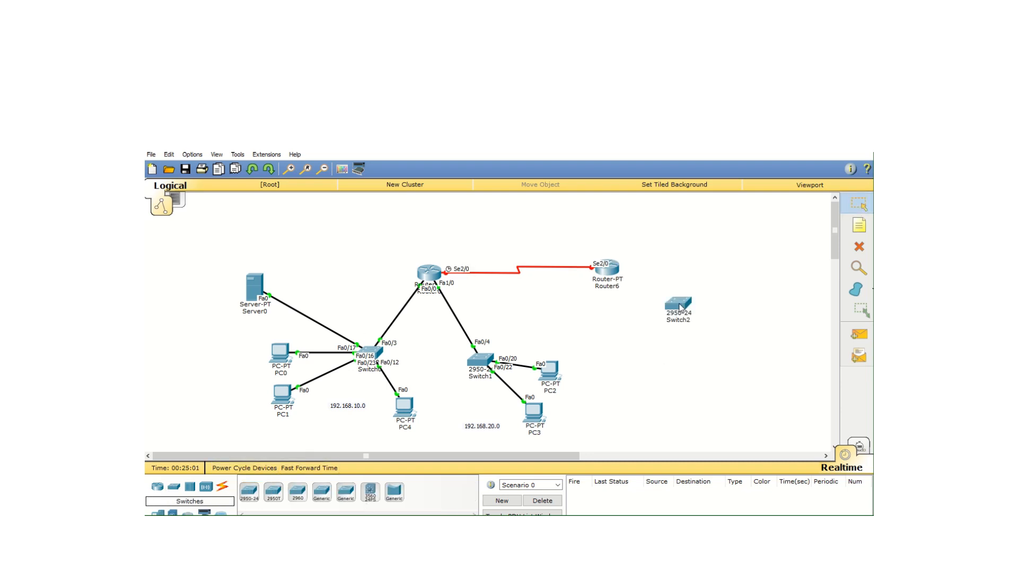
# - Connect Router6's FastEthernet0/0 port to Switch2's FastEthernet0/15 port with a copper straight-through cable
pyautogui.click(223, 488)
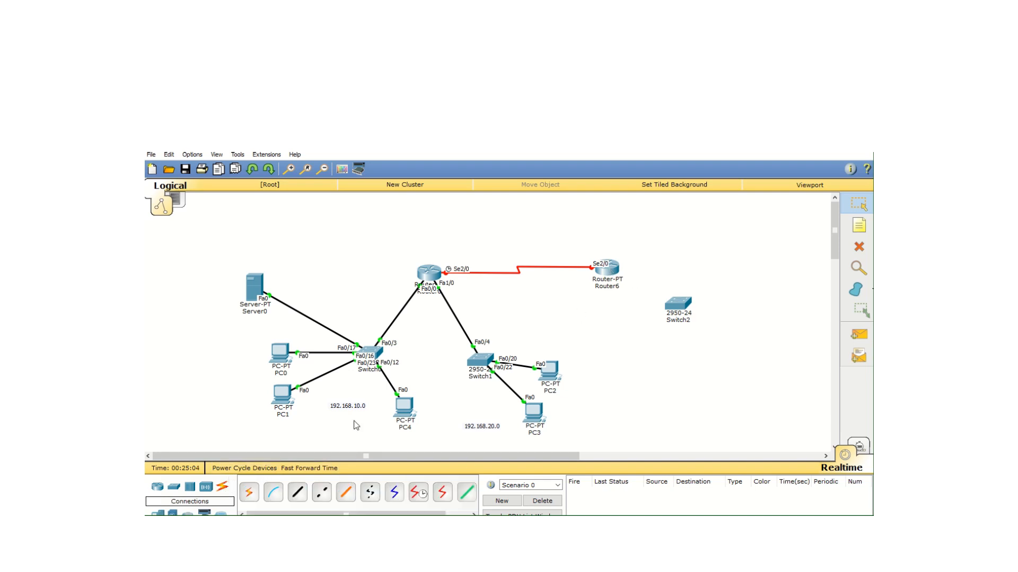
pyautogui.click(298, 492)
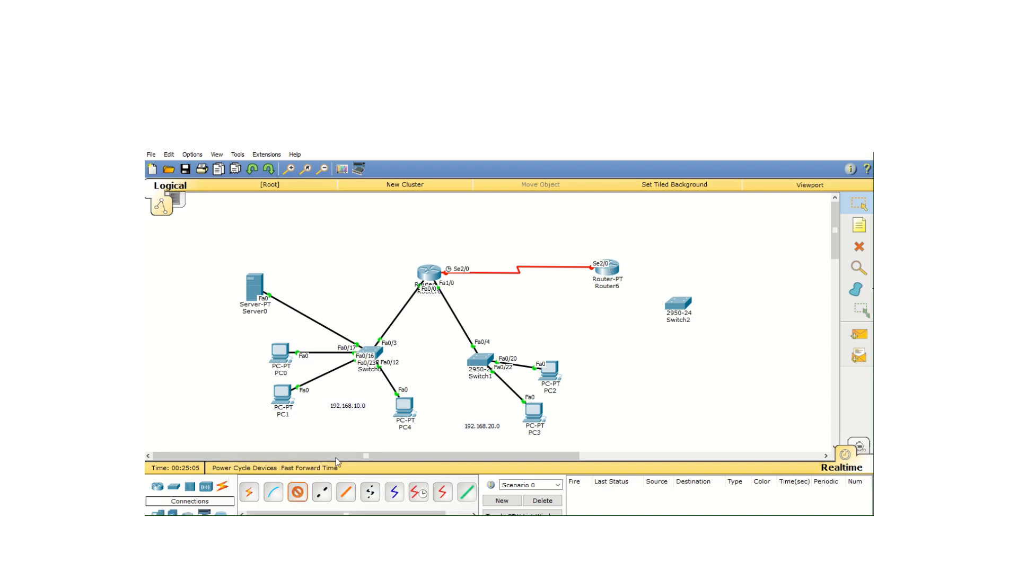
pyautogui.click(603, 265)
pyautogui.click(628, 303)
pyautogui.click(679, 304)
pyautogui.click(716, 325)
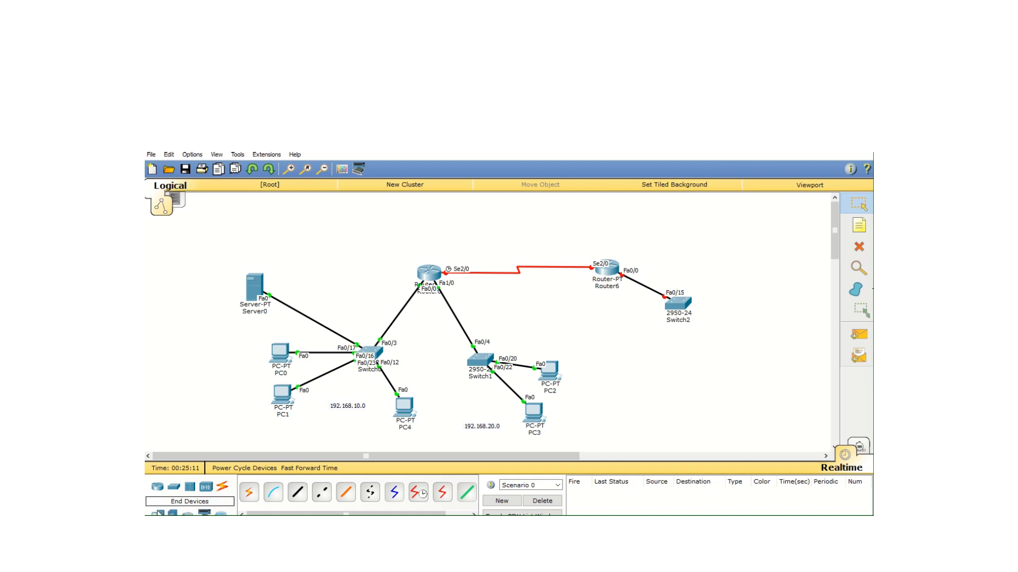
# - Add two generic PCs beside Switch2, one to its right and one below it
pyautogui.click(158, 513)
pyautogui.click(249, 492)
pyautogui.click(772, 291)
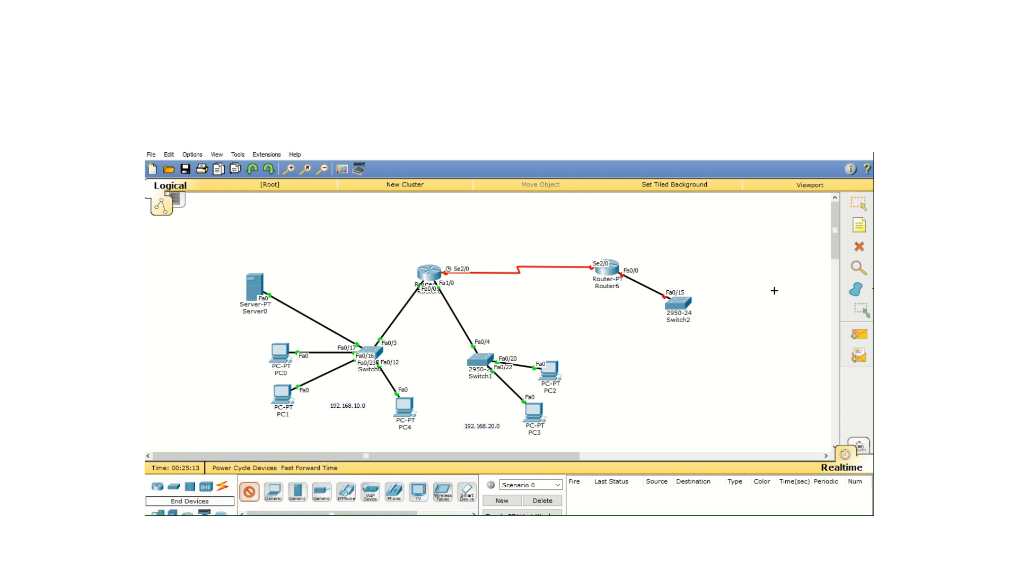
pyautogui.click(249, 492)
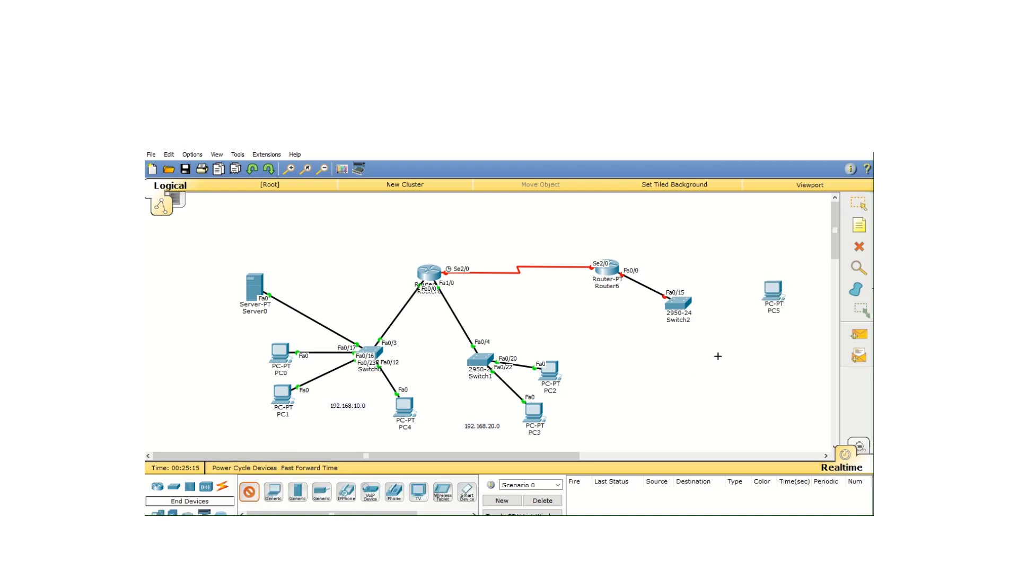
pyautogui.click(732, 344)
# - Connect Switch2's FastEthernet0/4 port to PC5's FastEthernet0 port with a copper straight-through cable
pyautogui.click(222, 487)
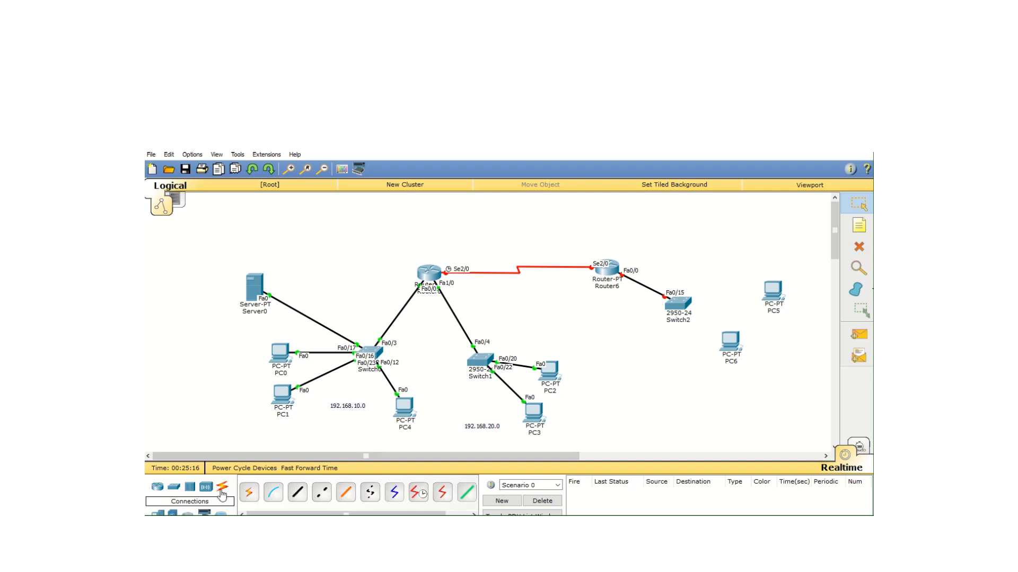
pyautogui.click(299, 492)
pyautogui.click(677, 303)
pyautogui.click(705, 193)
pyautogui.click(771, 290)
pyautogui.click(795, 306)
# - Connect Switch2's FastEthernet0/17 port to PC6's FastEthernet0 port with a straight-through cable, and move PC6 and PC5 side by side beneath the switch
pyautogui.click(298, 493)
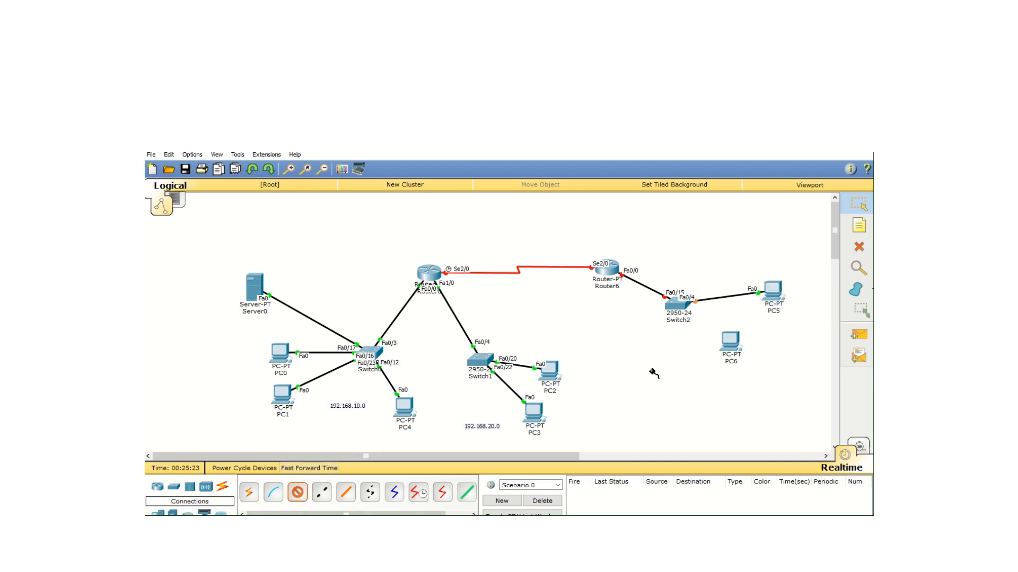
pyautogui.click(677, 303)
pyautogui.click(686, 323)
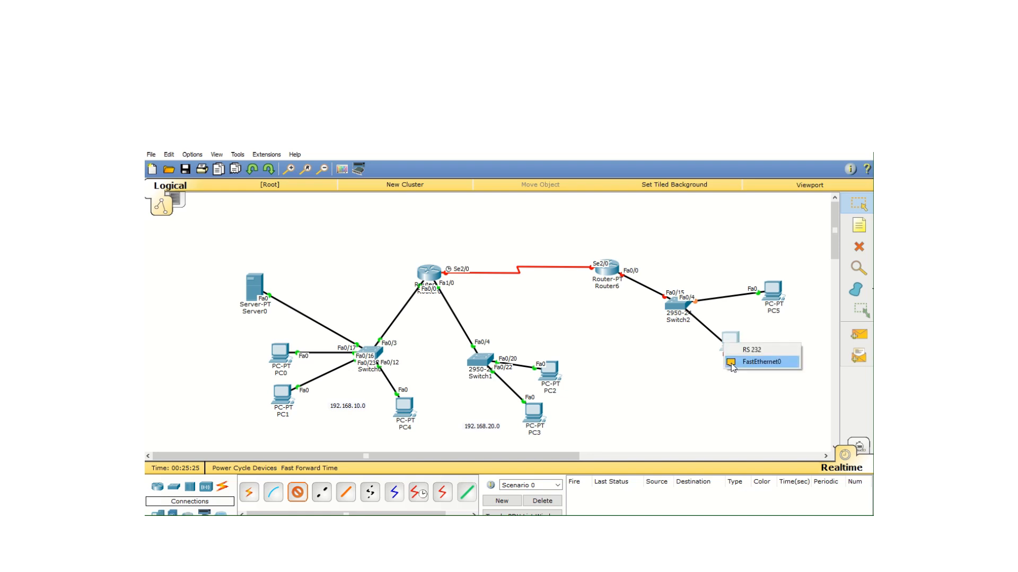
pyautogui.click(726, 345)
pyautogui.click(732, 365)
pyautogui.moveTo(733, 354); pyautogui.dragTo(671, 377)
pyautogui.moveTo(779, 300); pyautogui.dragTo(727, 358)
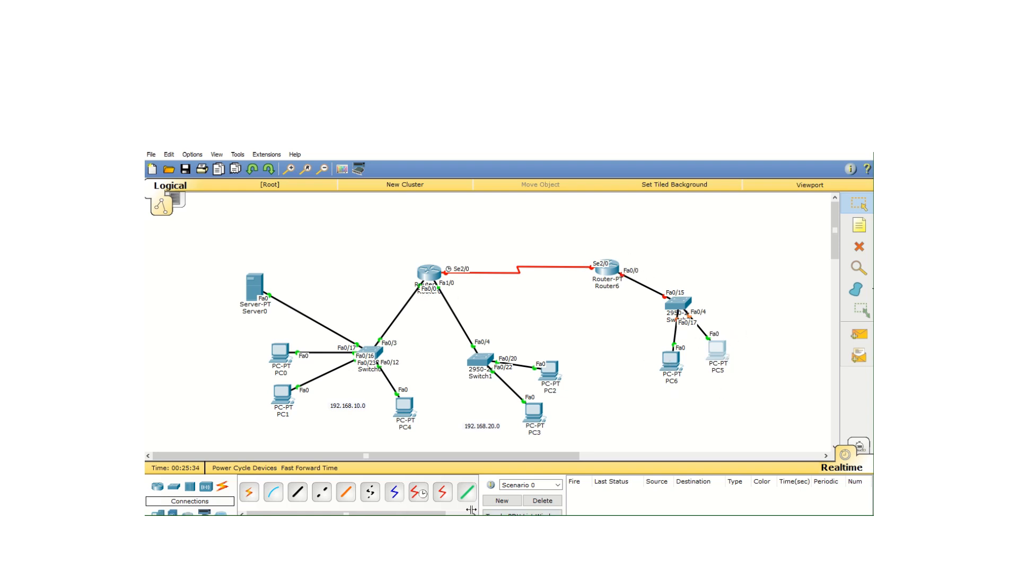
# - In Router0's command line, enter configuration mode for interface se2/0 and begin its ip address command
pyautogui.click(428, 280)
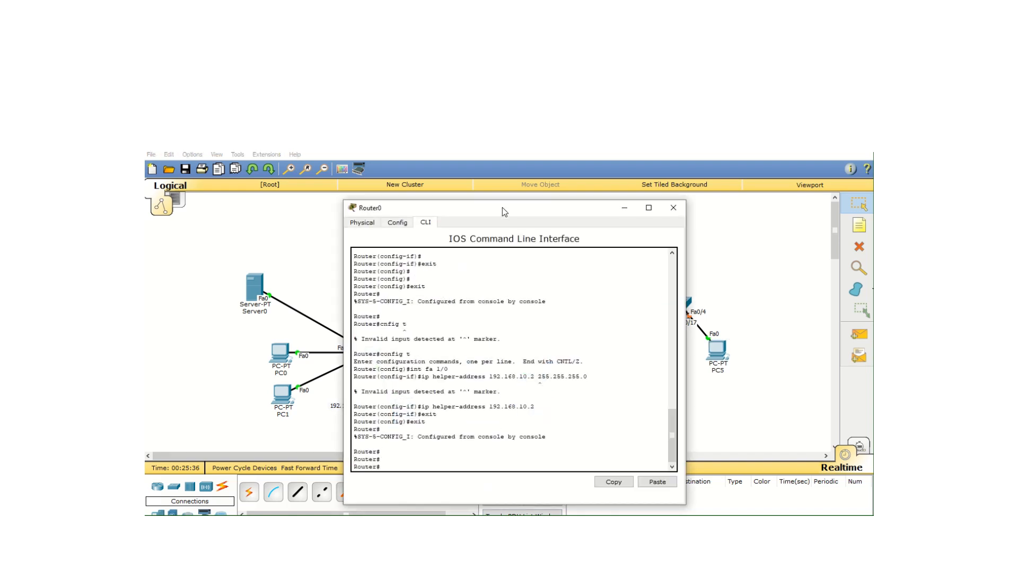
pyautogui.moveTo(501, 208); pyautogui.dragTo(657, 169)
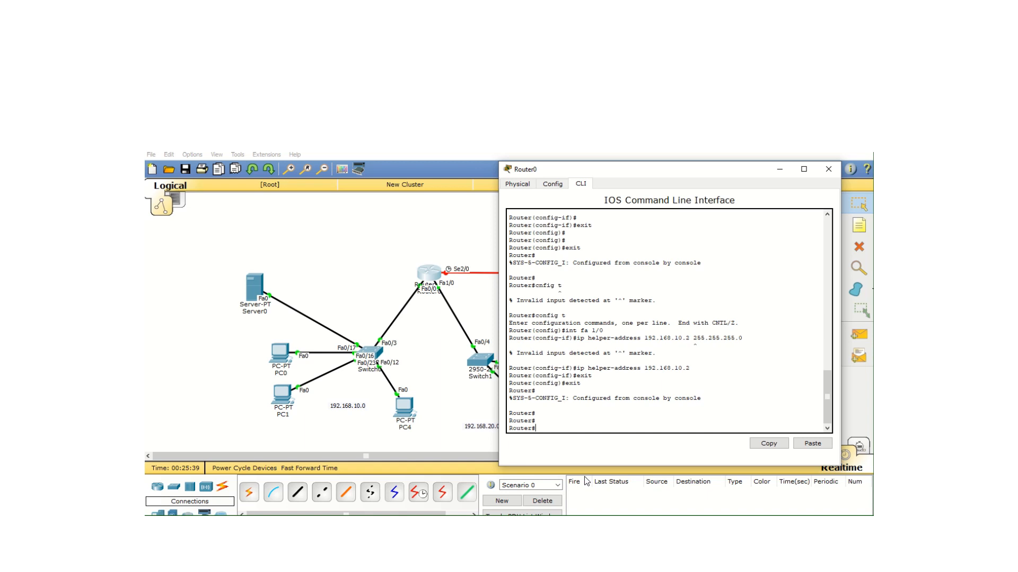
pyautogui.write('config t')
pyautogui.press('Return')
pyautogui.write('int s')
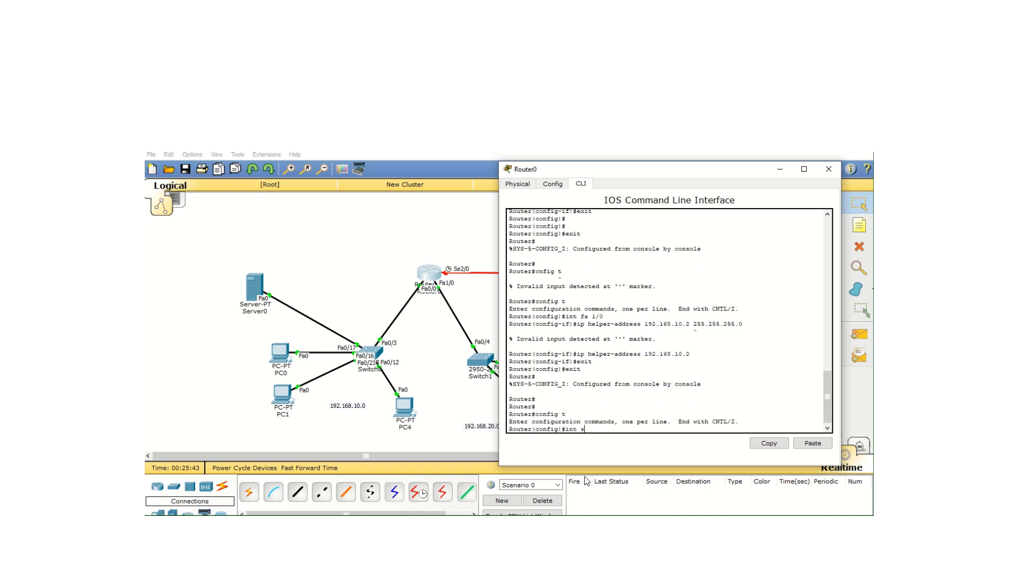
pyautogui.write('e2/0')
pyautogui.press('Return')
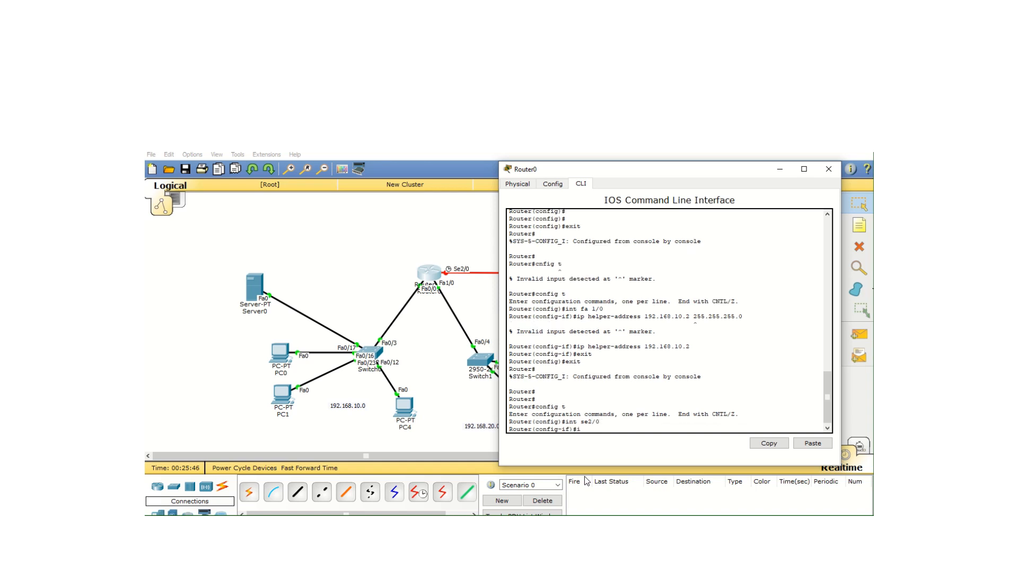
pyautogui.write('ip address')
# - Place a note reading 10.0.0.0 above the serial link between the two routers
pyautogui.click(454, 223)
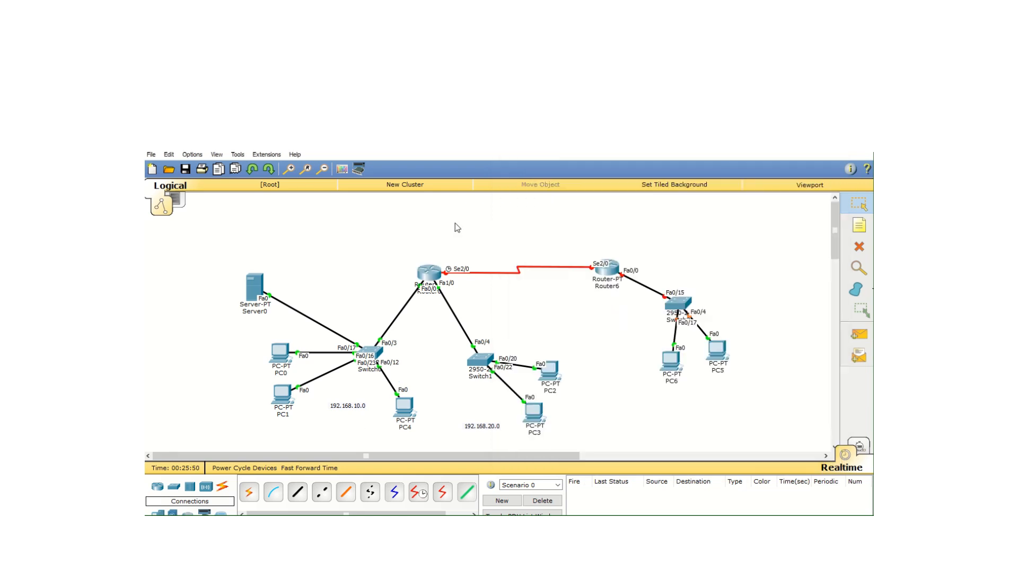
pyautogui.press('n')
pyautogui.click(464, 243)
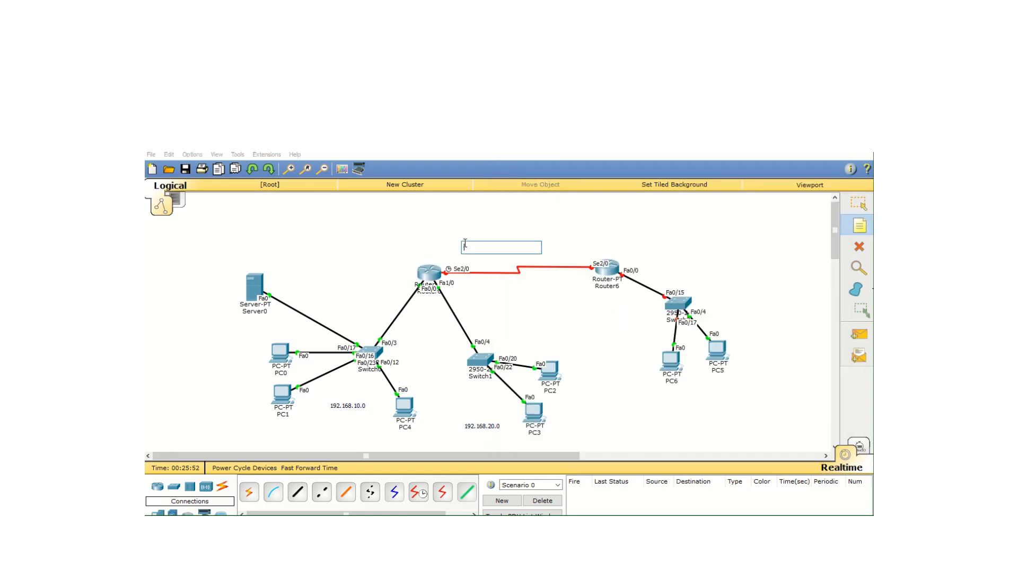
pyautogui.write('10.0.0.0')
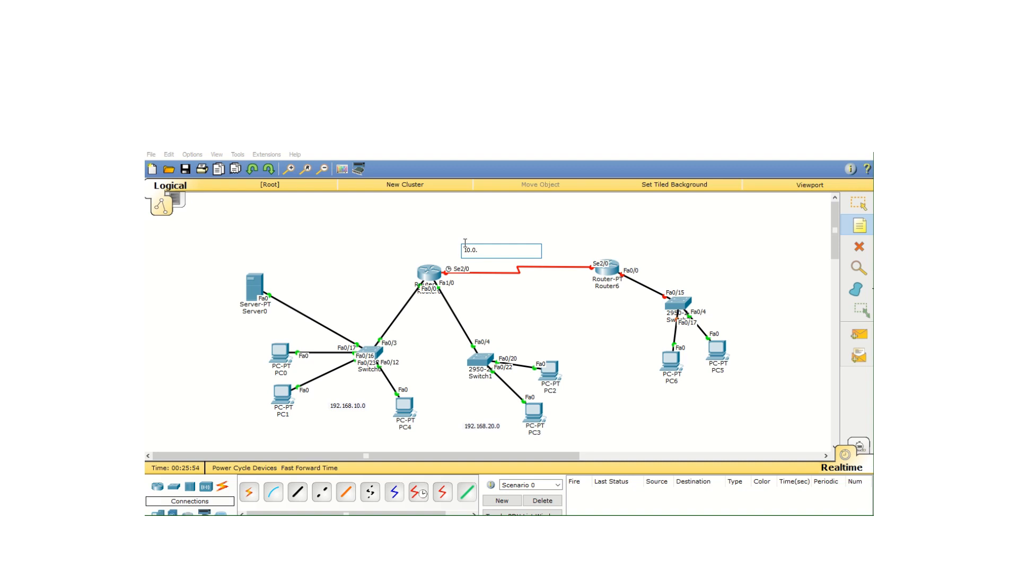
# - Label the serial link's ends with the notes 10.0.0.1 beside Router0 and 10.0.0.2 beside Router6
pyautogui.click(862, 224)
pyautogui.click(458, 281)
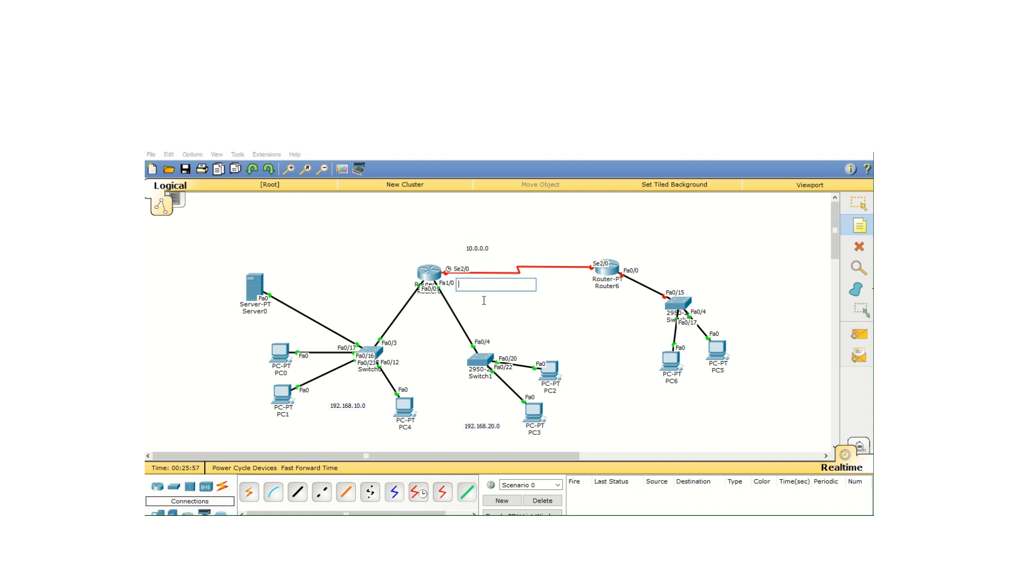
pyautogui.write('10.0.0.1')
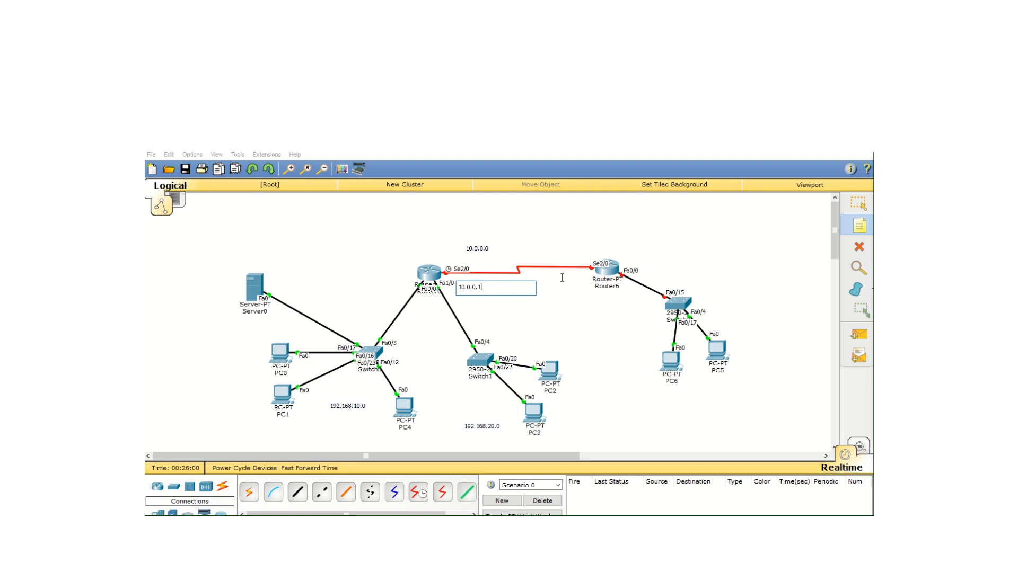
pyautogui.click(562, 278)
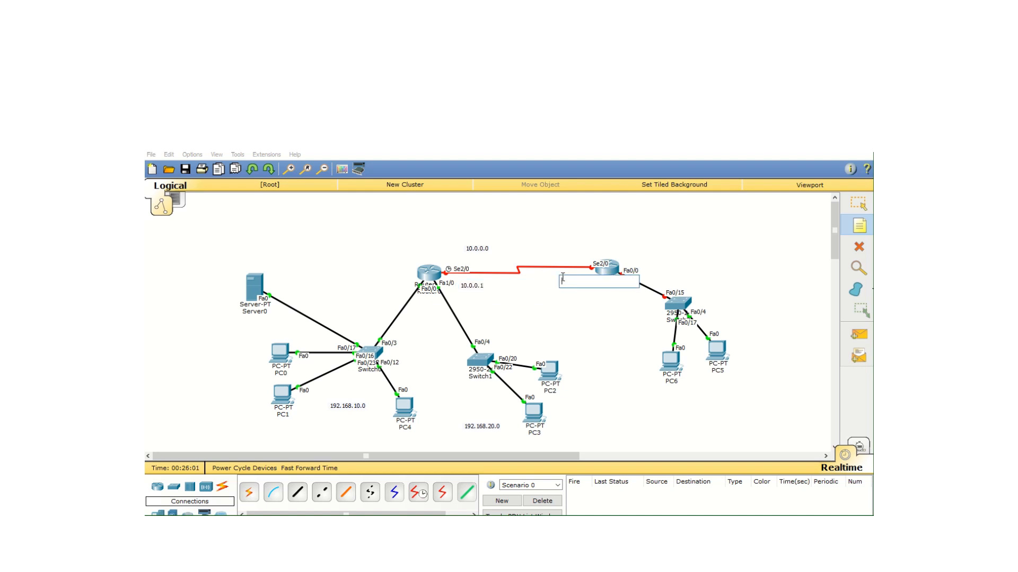
pyautogui.write('10.0.0.2')
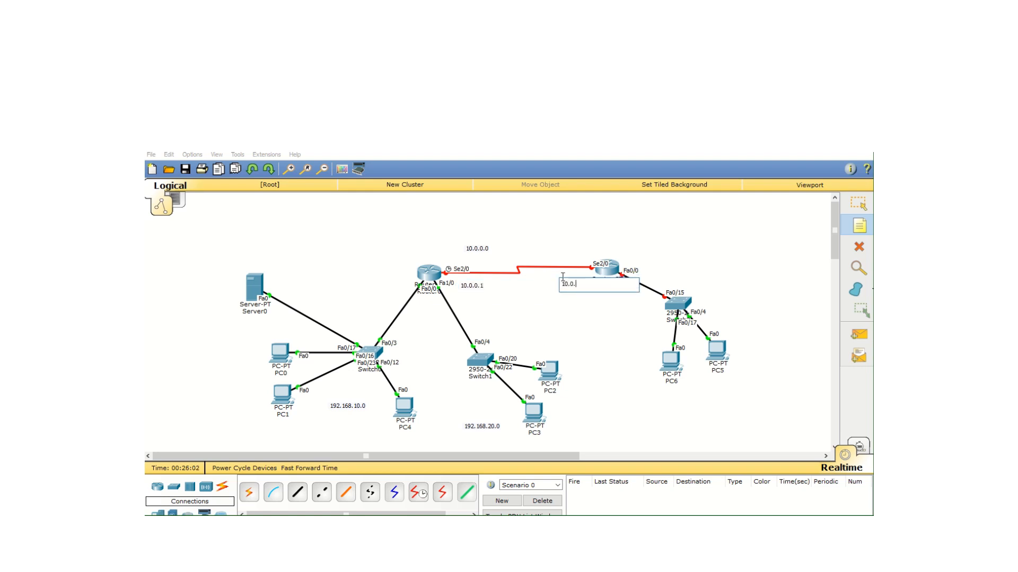
pyautogui.click(860, 225)
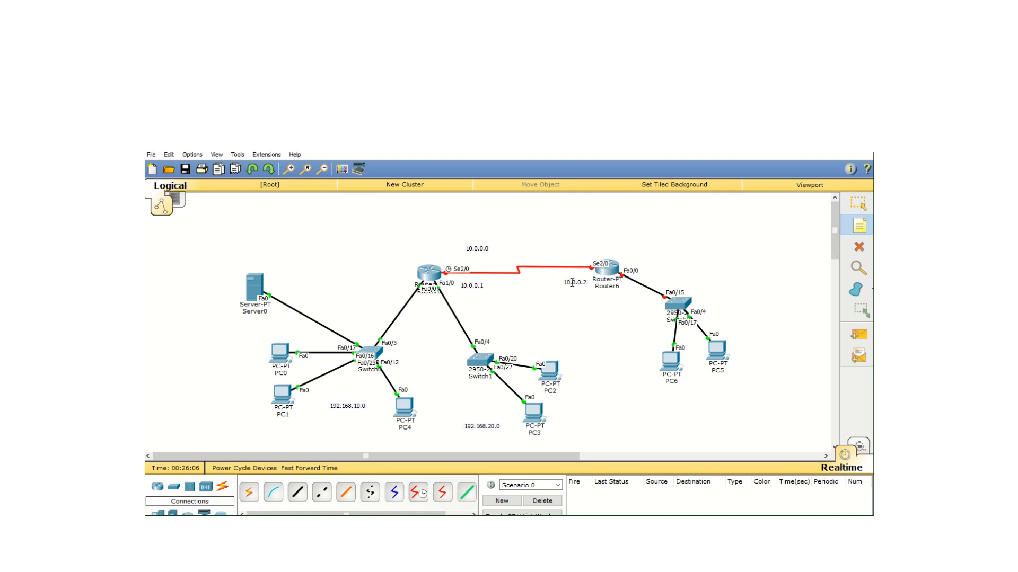
pyautogui.click(858, 203)
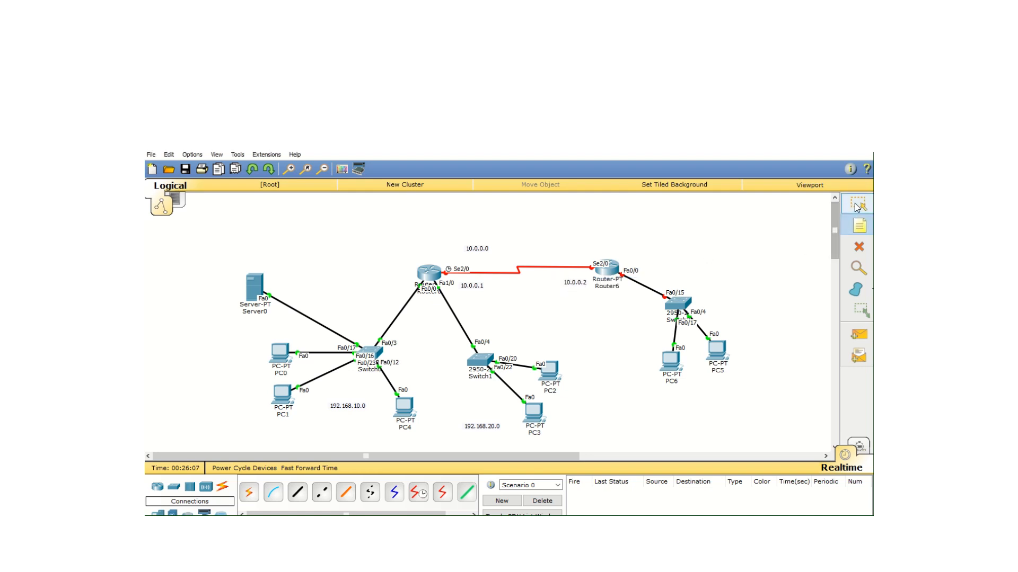
# - Assign Router0's se2/0 interface the IP address 10.0.0.1 with mask 255.0.0.0
pyautogui.click(428, 272)
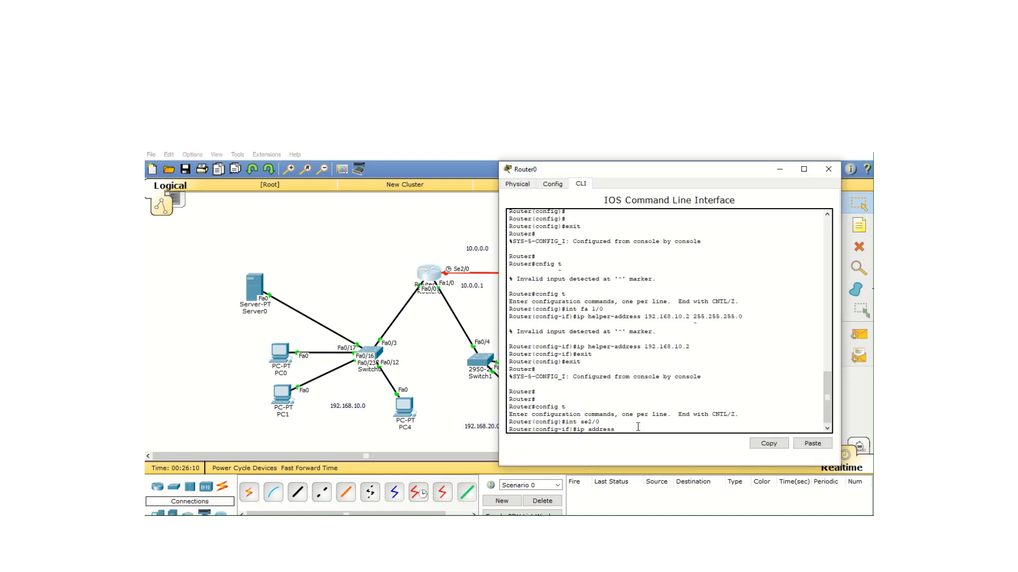
pyautogui.write('10.0.0.1 2555.0.0.0')
pyautogui.click(662, 429)
pyautogui.press('BackSpace')
pyautogui.click(693, 430)
pyautogui.press('Return')
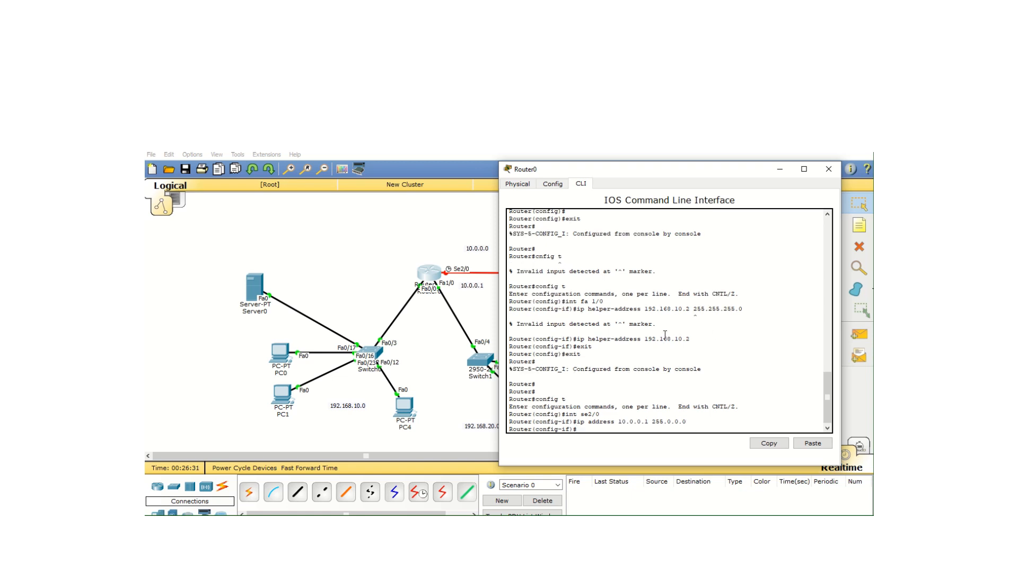
# - Set the clock rate of Router0's se2/0 interface to 64000 and enable it with no shut
pyautogui.write('clock rate 64000')
pyautogui.press('Return')
pyautogui.write('no shut')
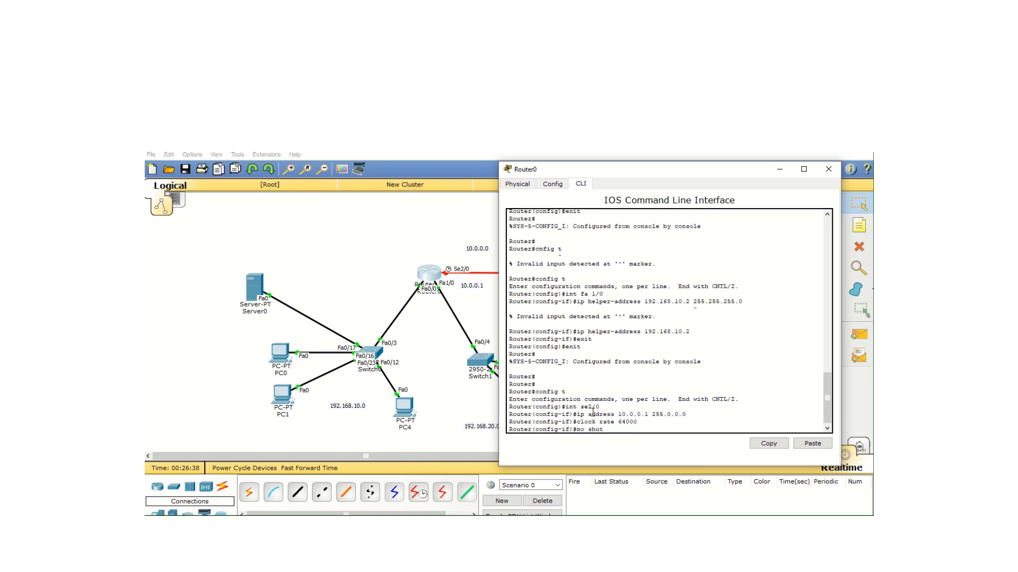
pyautogui.press('Return')
pyautogui.press('Return')
# - Exit Router0's interface and global configuration modes and close its window
pyautogui.write('er(config-if)#e')
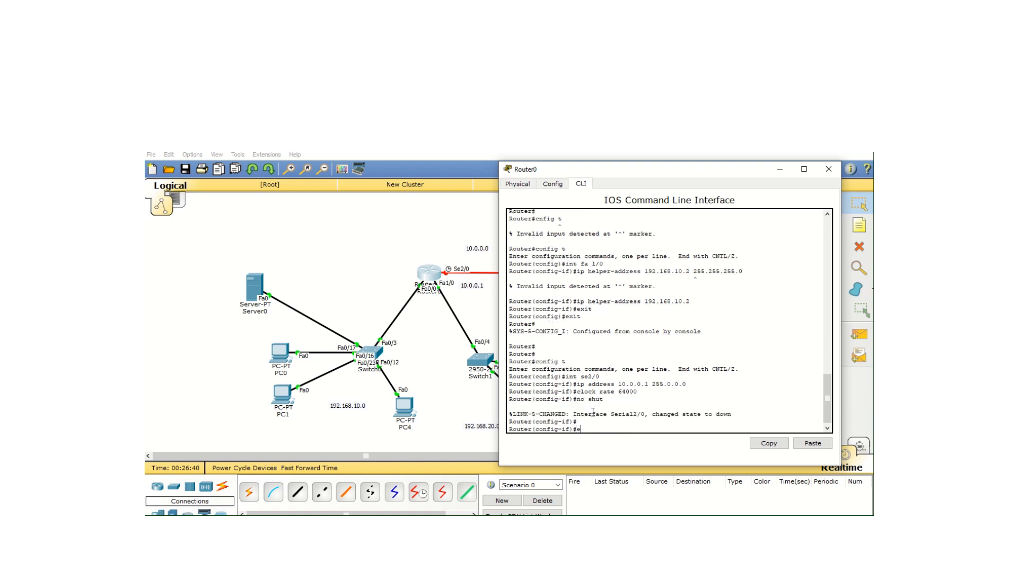
pyautogui.write('xit')
pyautogui.press('Return')
pyautogui.press('Return')
pyautogui.moveTo(703, 399); pyautogui.dragTo(734, 401)
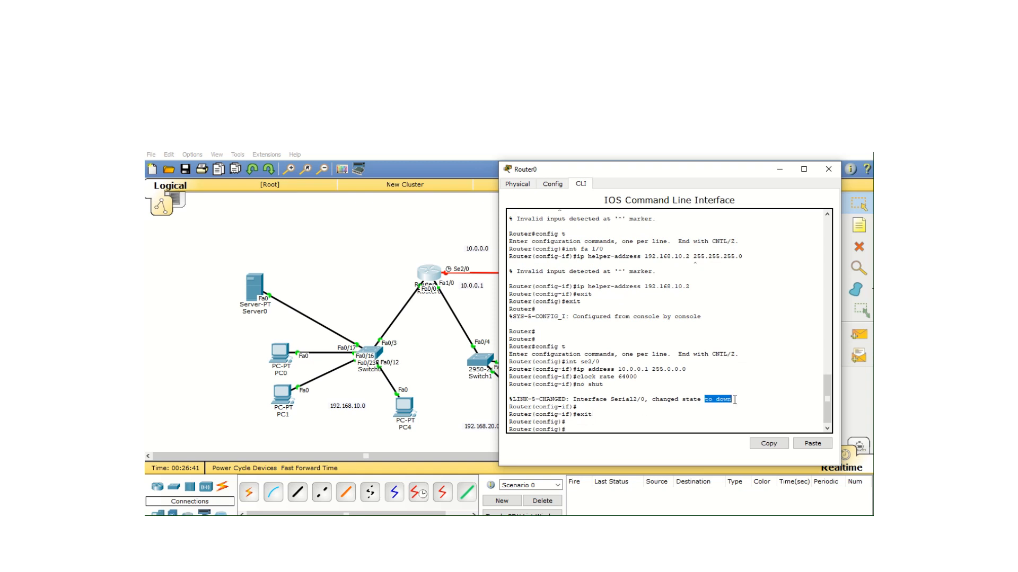
pyautogui.click(579, 428)
pyautogui.write('exit')
pyautogui.press('Return')
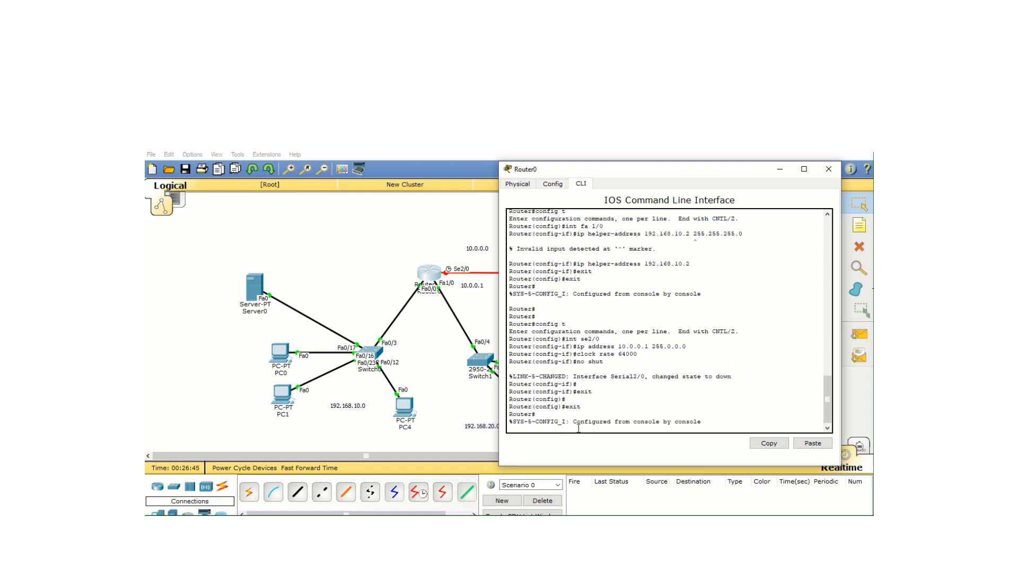
pyautogui.moveTo(831, 174); pyautogui.dragTo(835, 179)
pyautogui.click(831, 175)
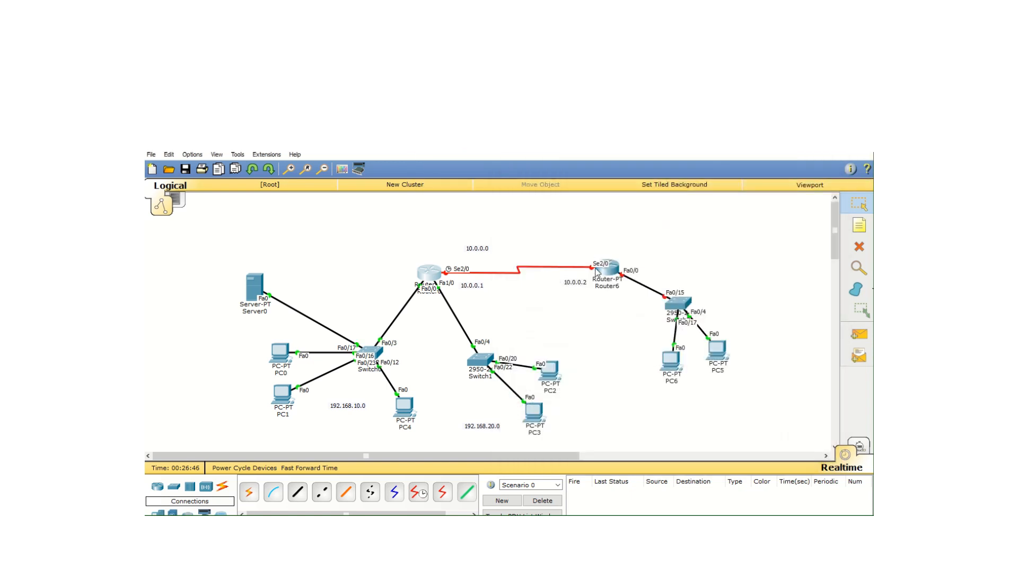
# - Open Router6's command line and decline the initial configuration dialog to reach the router prompt
pyautogui.click(606, 269)
pyautogui.moveTo(533, 211); pyautogui.dragTo(374, 200)
pyautogui.click(267, 212)
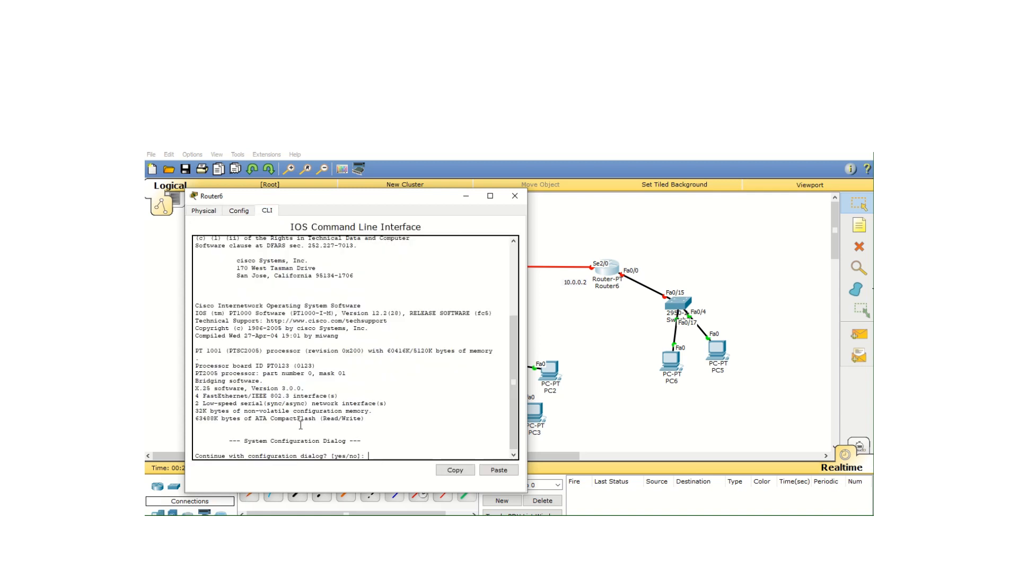
pyautogui.write('n')
pyautogui.press('Return')
pyautogui.press('Return')
pyautogui.press('Return')
pyautogui.press('Return')
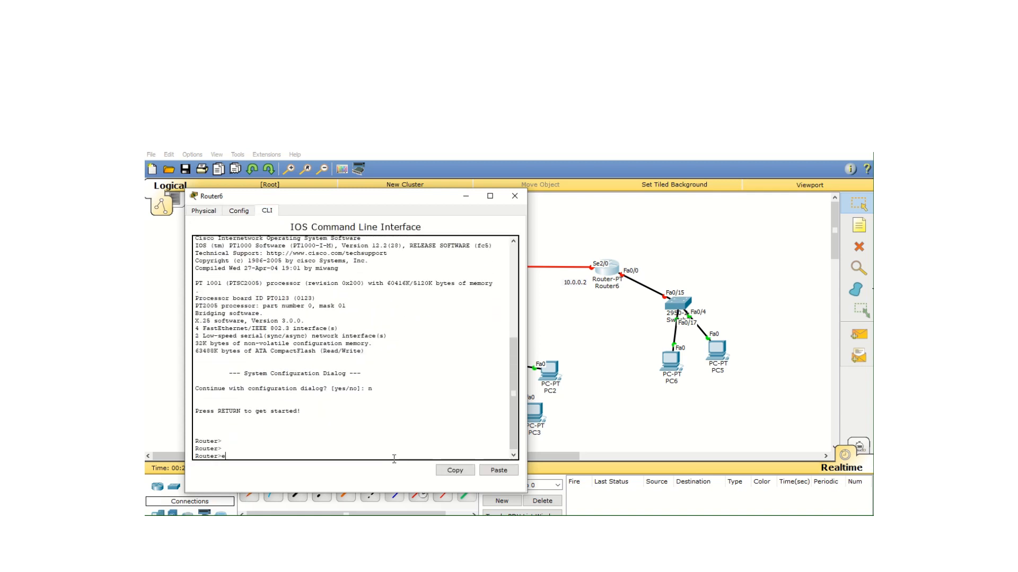
# - Enter privileged mode and then global configuration mode on Router6 with config t
pyautogui.write('en')
pyautogui.press('Return')
pyautogui.press('Return')
pyautogui.write('config t')
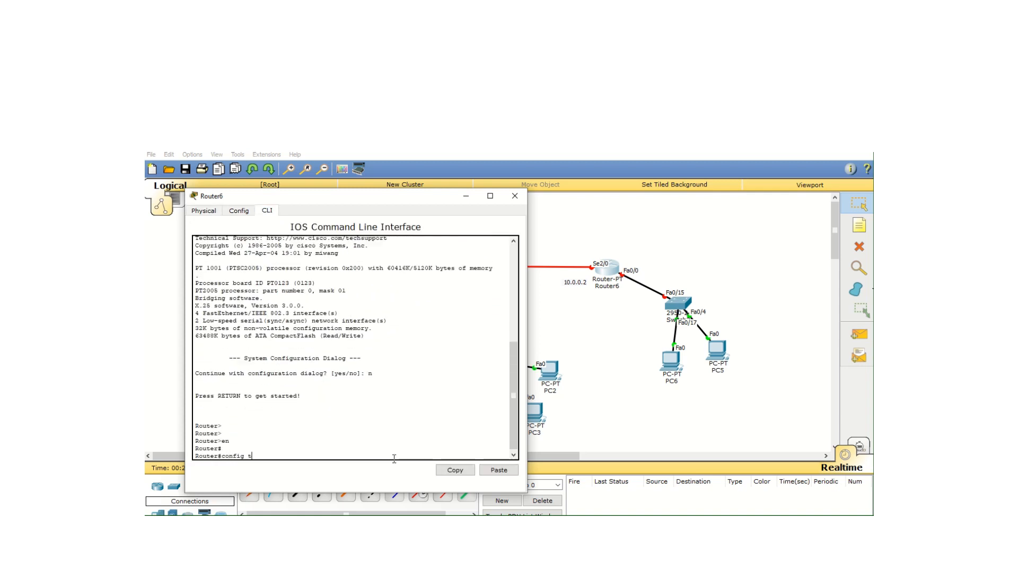
pyautogui.press('Return')
# - Assign Router6's se2/0 interface the IP address 10.0.0.2 with mask 255.0.0.0
pyautogui.write('int')
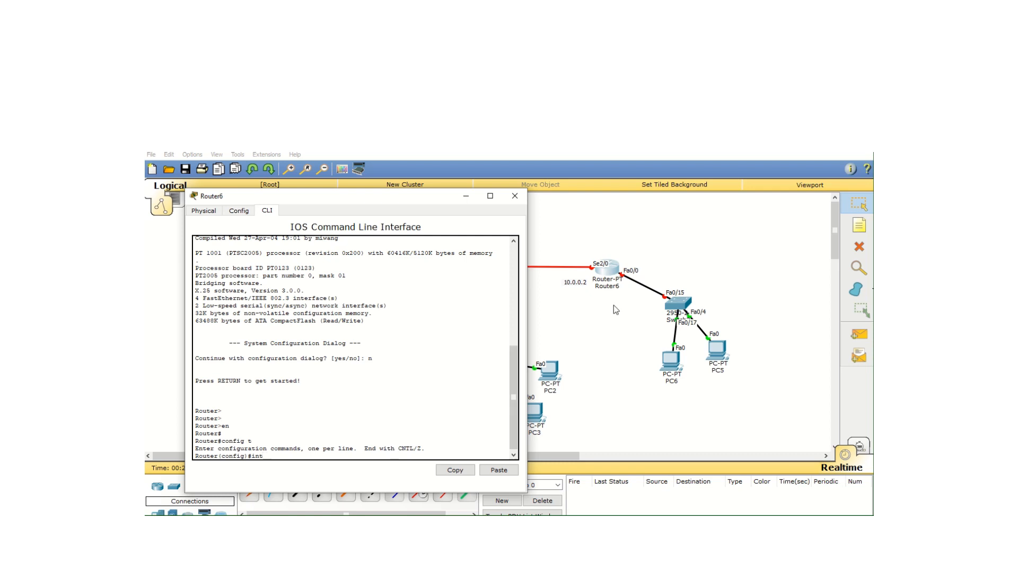
pyautogui.write(' se2/0')
pyautogui.press('Return')
pyautogui.write('ip a')
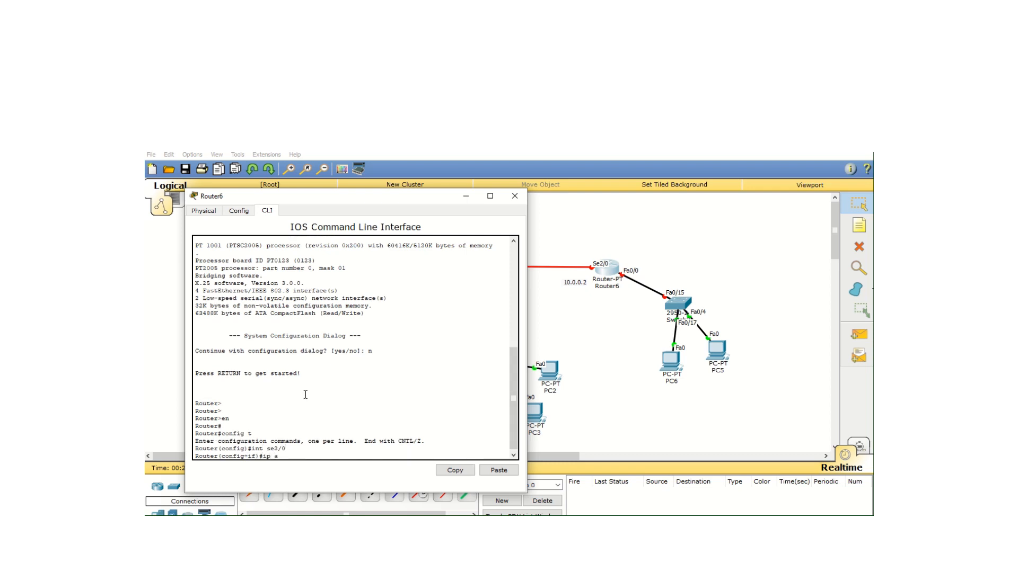
pyautogui.write('dde')
pyautogui.write('ess 10')
pyautogui.write('.0.0.')
pyautogui.write('2 255.0.')
pyautogui.write('0.0')
pyautogui.press('Return')
# - Enable Router6's se2/0 interface with no shut
pyautogui.write('no ')
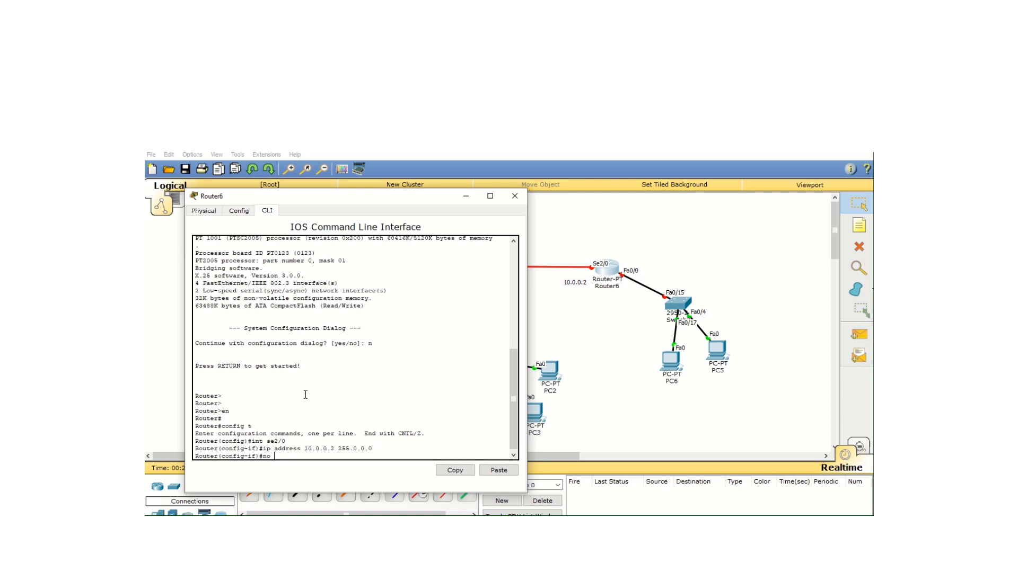
pyautogui.write('shut')
pyautogui.press('Return')
pyautogui.press('Return')
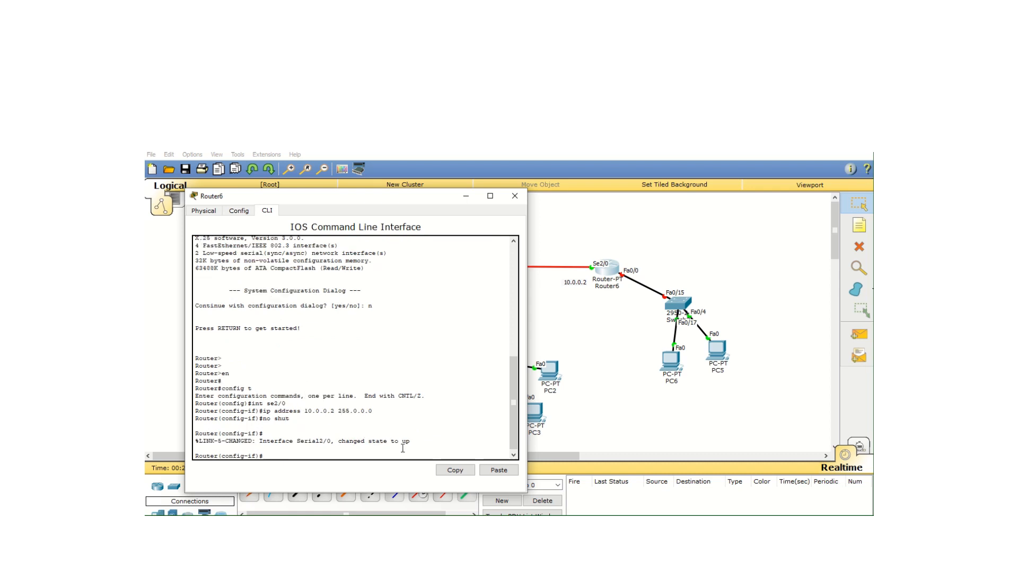
# - Exit Router6's se2/0 interface configuration mode and close the router's window
pyautogui.moveTo(392, 441); pyautogui.dragTo(411, 441)
pyautogui.click(300, 459)
pyautogui.write('exit')
pyautogui.press('Return')
pyautogui.write('exitt')
pyautogui.press('Return')
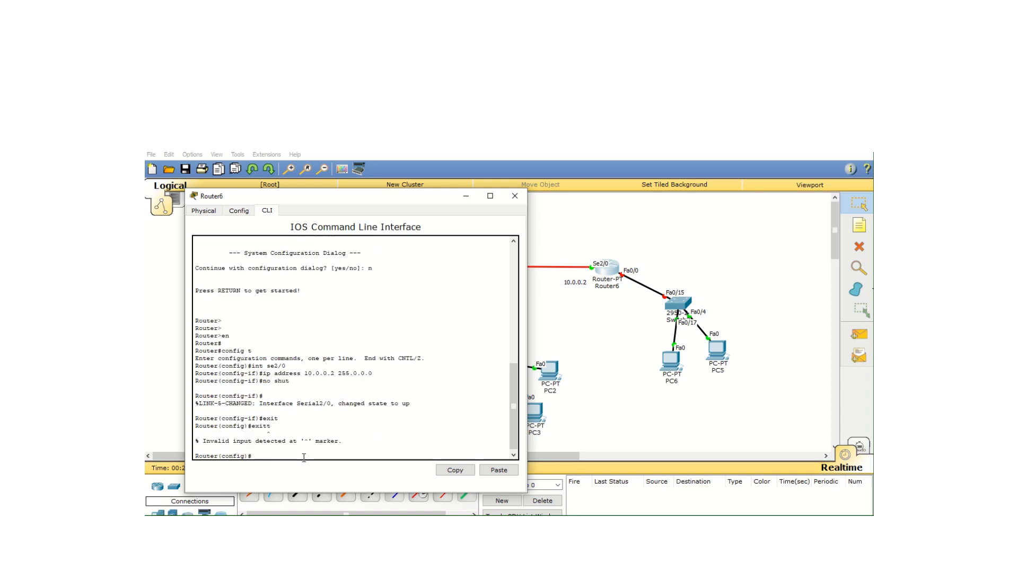
pyautogui.click(515, 196)
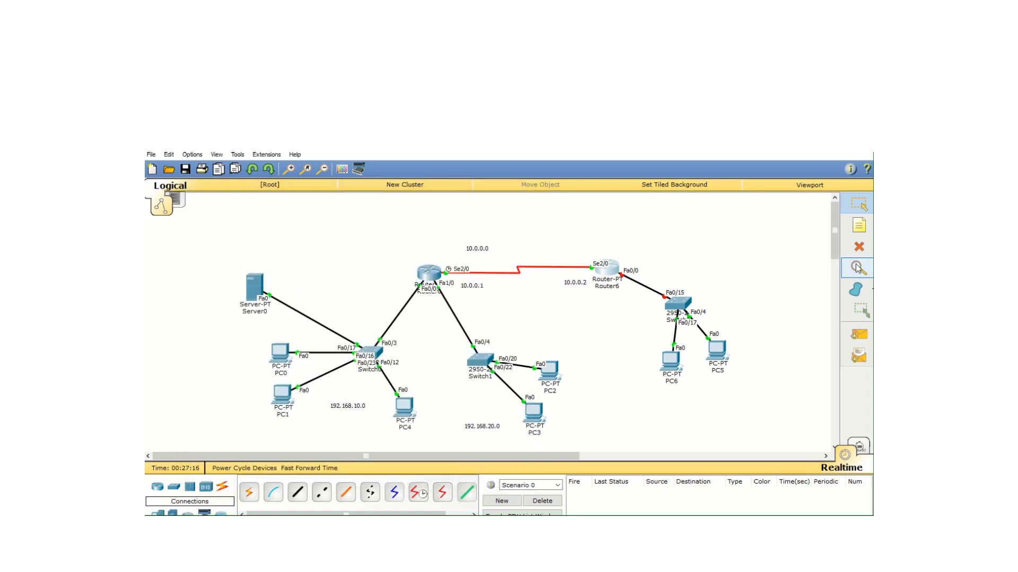
# - Place a note reading 192.168.30.0 below PC6 and PC5 to label their network
pyautogui.press('n')
pyautogui.click(691, 386)
pyautogui.write('19')
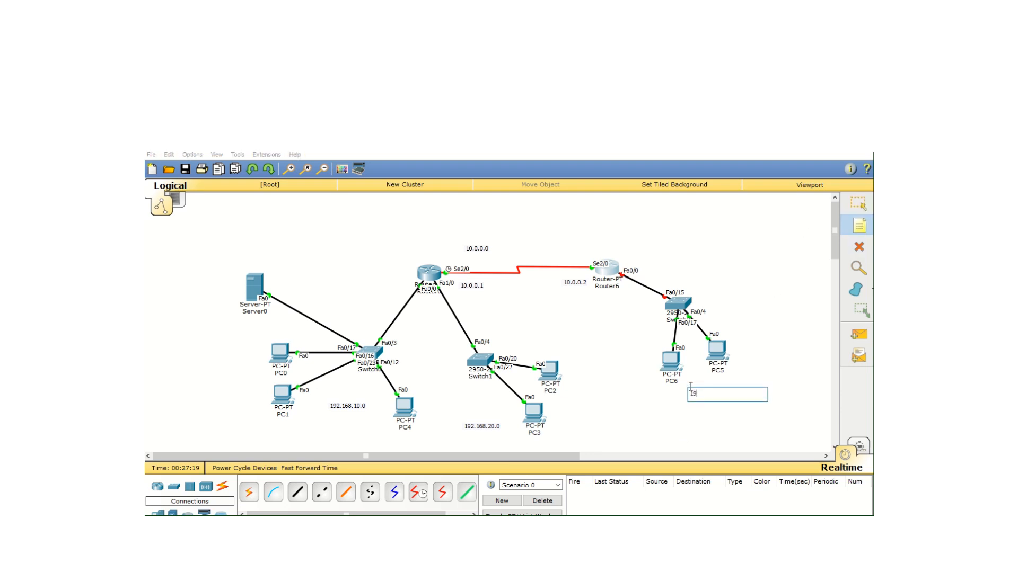
pyautogui.write('2.168.30.0')
pyautogui.click(859, 230)
pyautogui.click(859, 203)
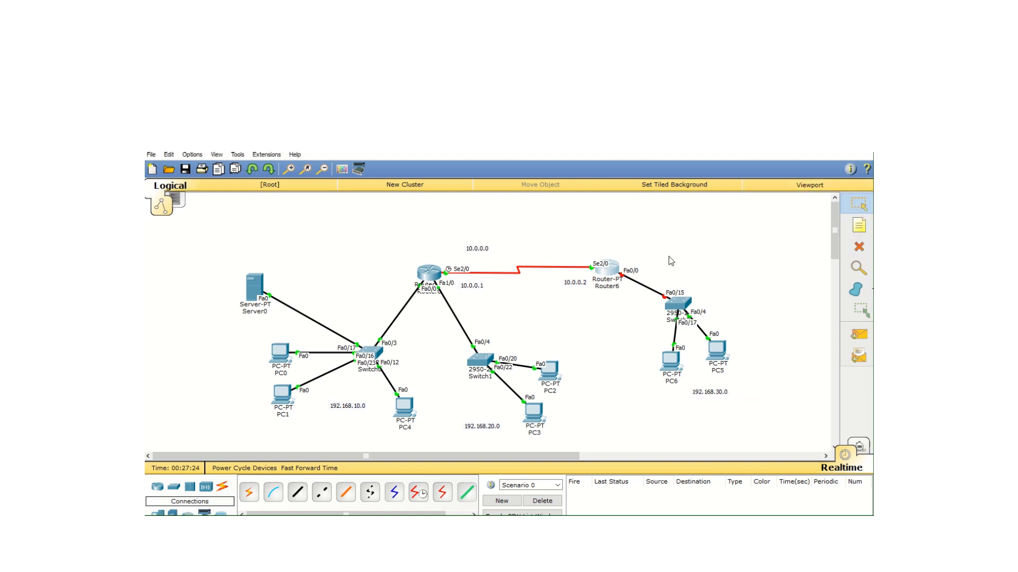
# - Reopen Router6's command line and enter interface configuration mode for fa0/0
pyautogui.click(613, 271)
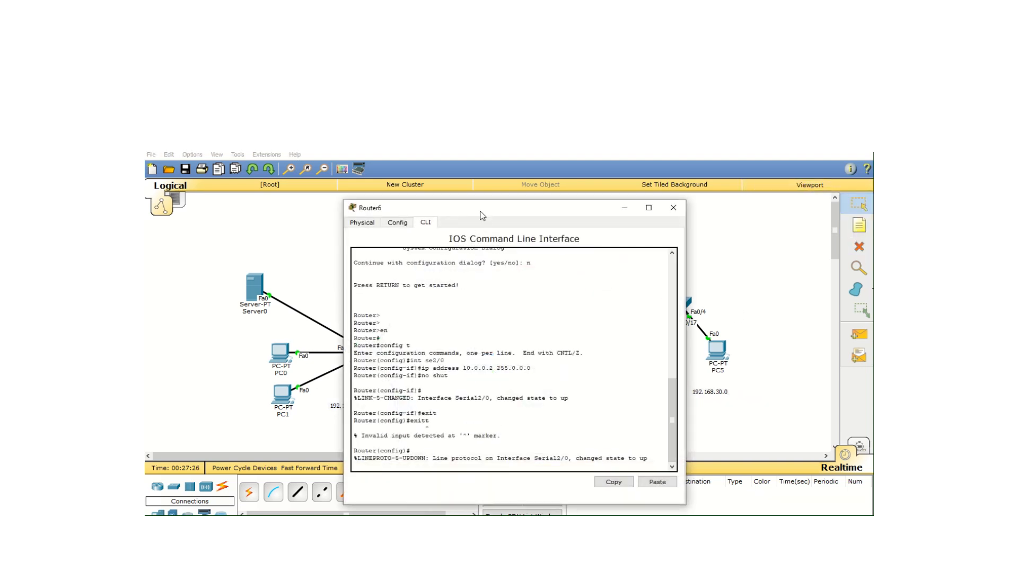
pyautogui.moveTo(479, 211); pyautogui.dragTo(377, 196)
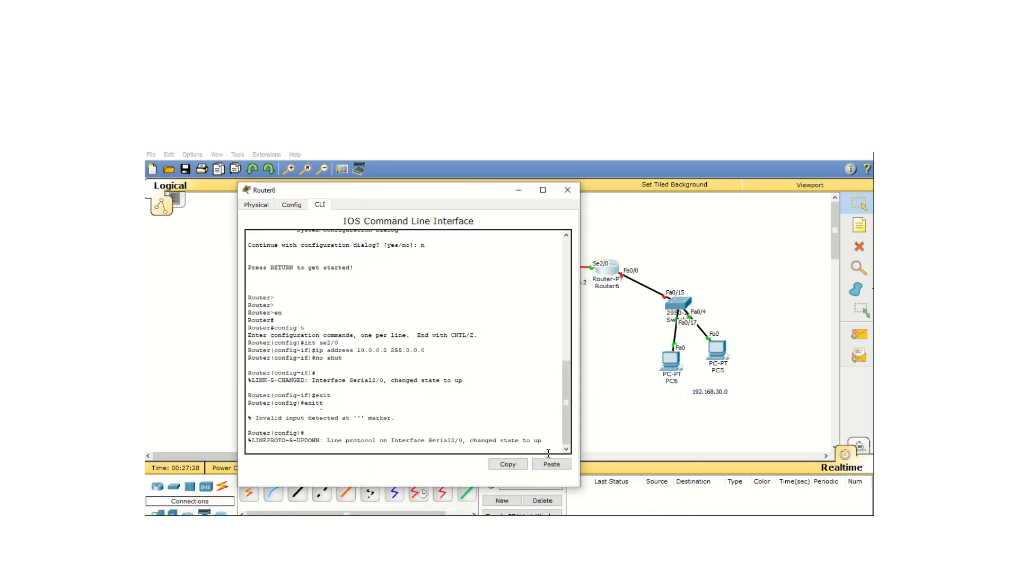
pyautogui.press('Return')
pyautogui.press('Return')
pyautogui.write('ig)#i')
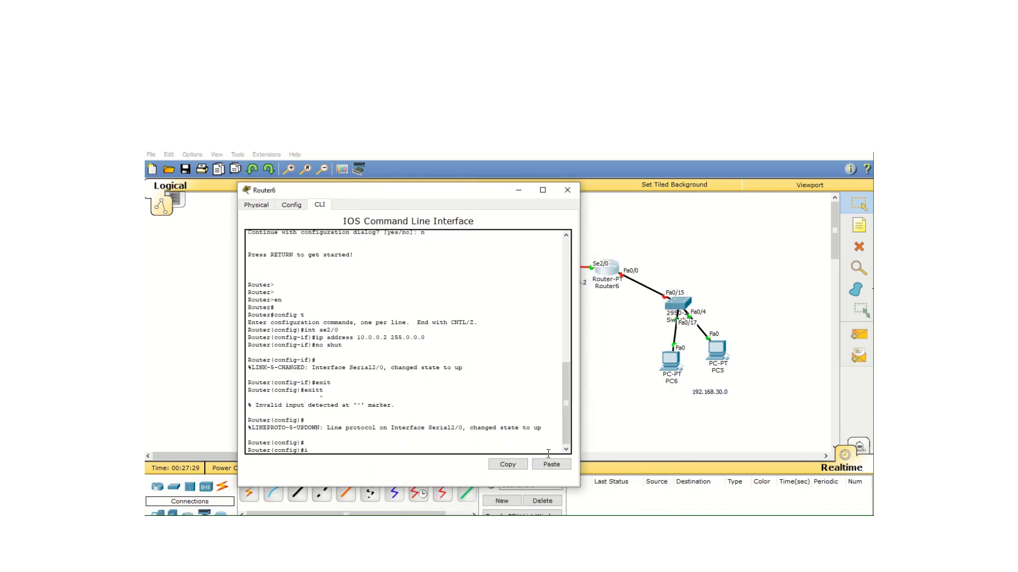
pyautogui.write('nt fa0/0')
pyautogui.press('Return')
# - Assign Router6's fa0/0 interface the IP address 192.168.30.1 with mask 255.255.255.0
pyautogui.write('ip ad')
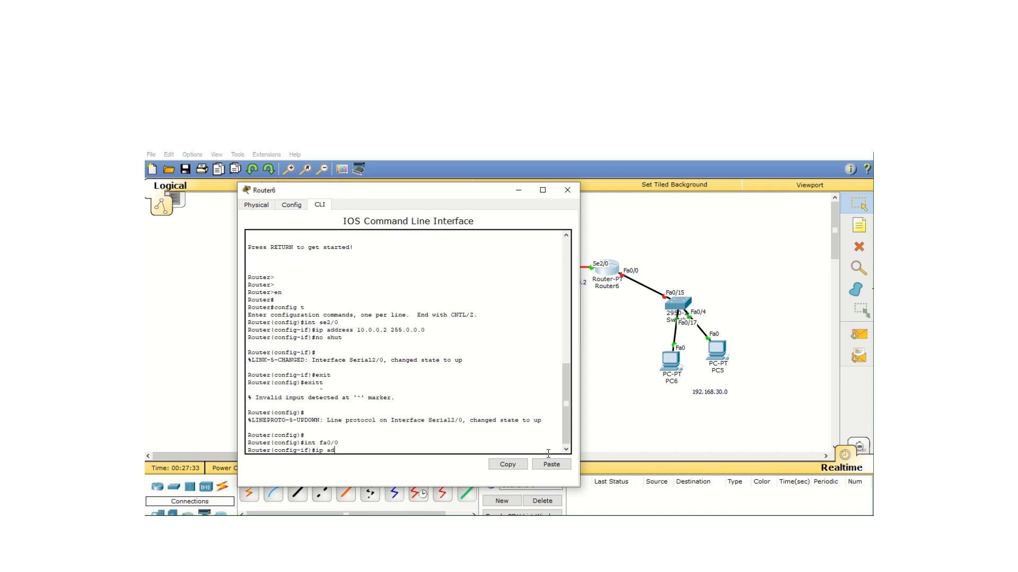
pyautogui.write('dress 192.168')
pyautogui.press('BackSpace')
pyautogui.press('BackSpace')
pyautogui.write('30.1 255.255.55')
pyautogui.press('BackSpace')
pyautogui.press('BackSpace')
pyautogui.write('255.0')
pyautogui.press('Return')
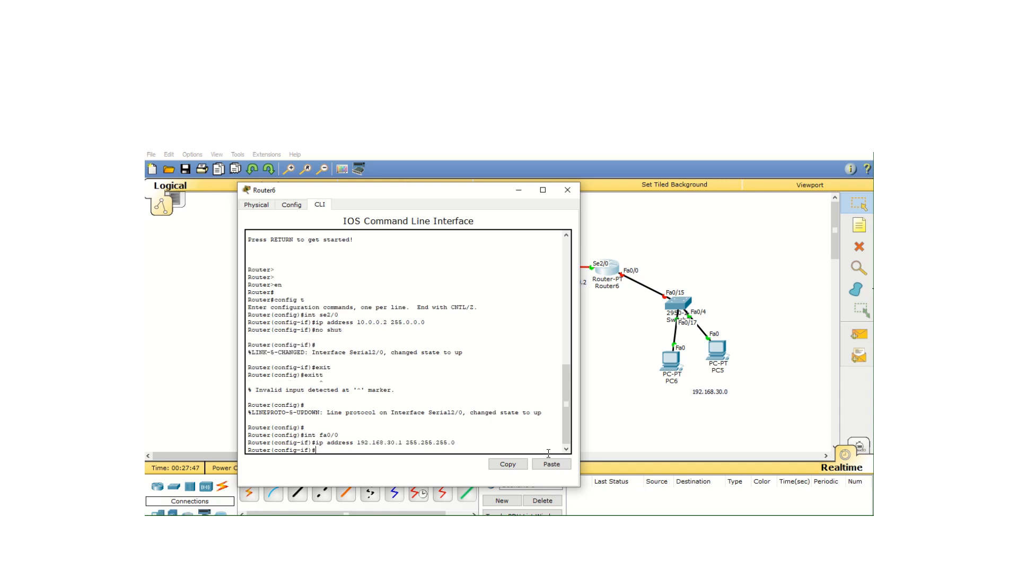
# - Enable Router6's fa0/0 interface with no shut
pyautogui.write('no shut')
pyautogui.press('Return')
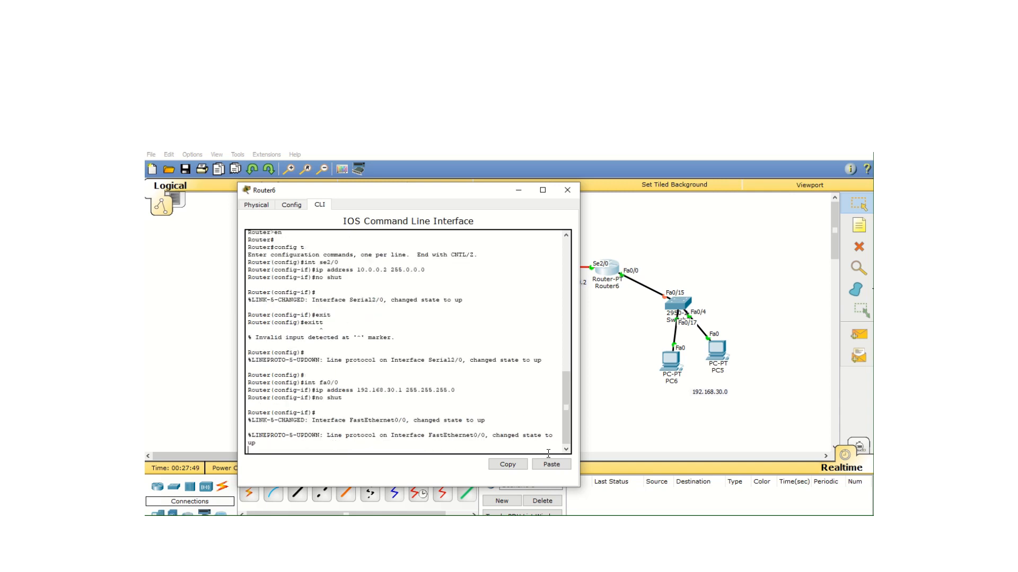
pyautogui.press('Return')
# - Exit Router6's interface, global configuration and privileged modes to return to the user prompt
pyautogui.write('exi')
pyautogui.press('Return')
pyautogui.press('Return')
pyautogui.press('Return')
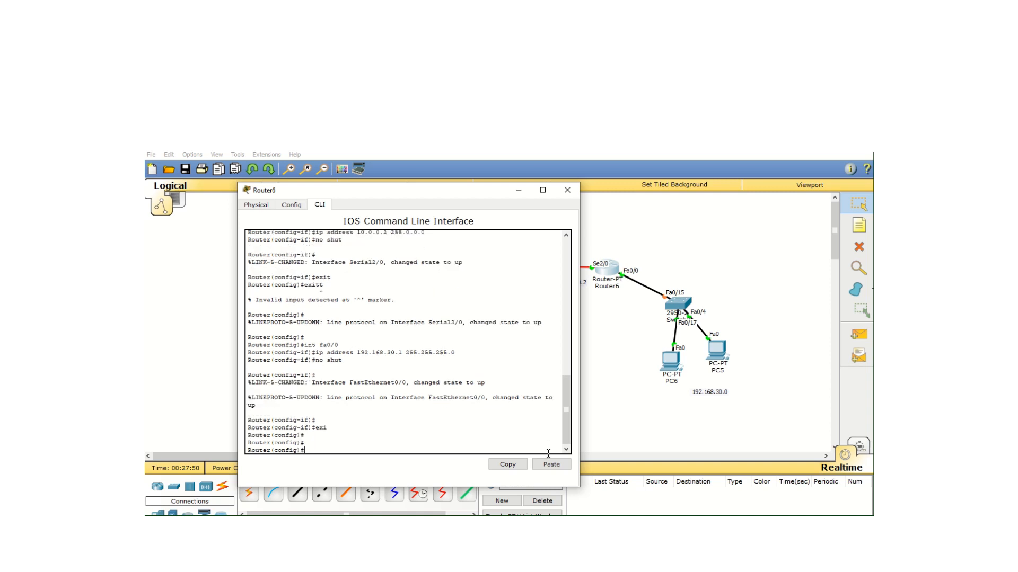
pyautogui.write('exit')
pyautogui.press('Return')
pyautogui.write('e')
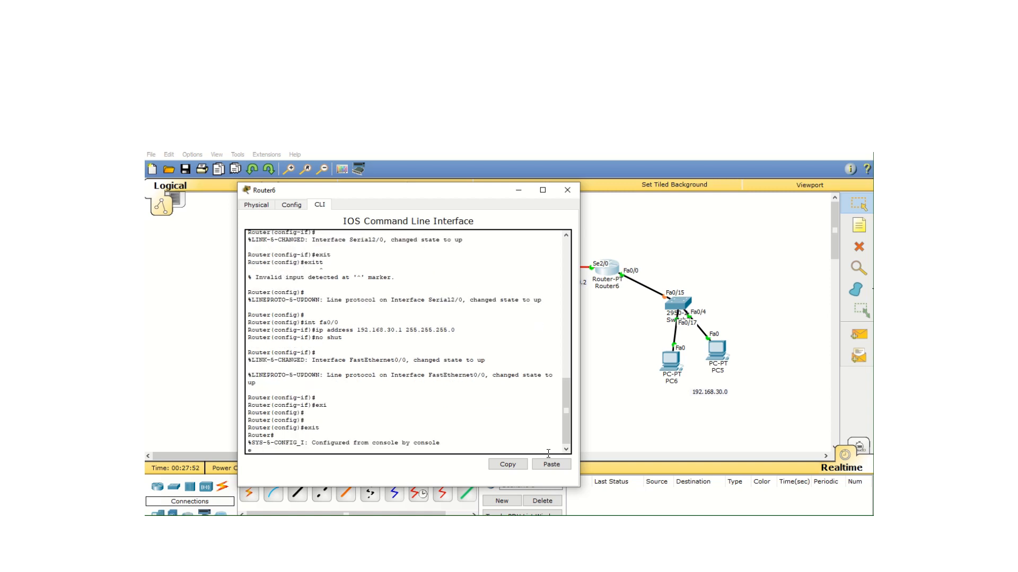
pyautogui.write('xit')
pyautogui.press('Return')
pyautogui.press('Return')
pyautogui.press('Return')
pyautogui.press('Return')
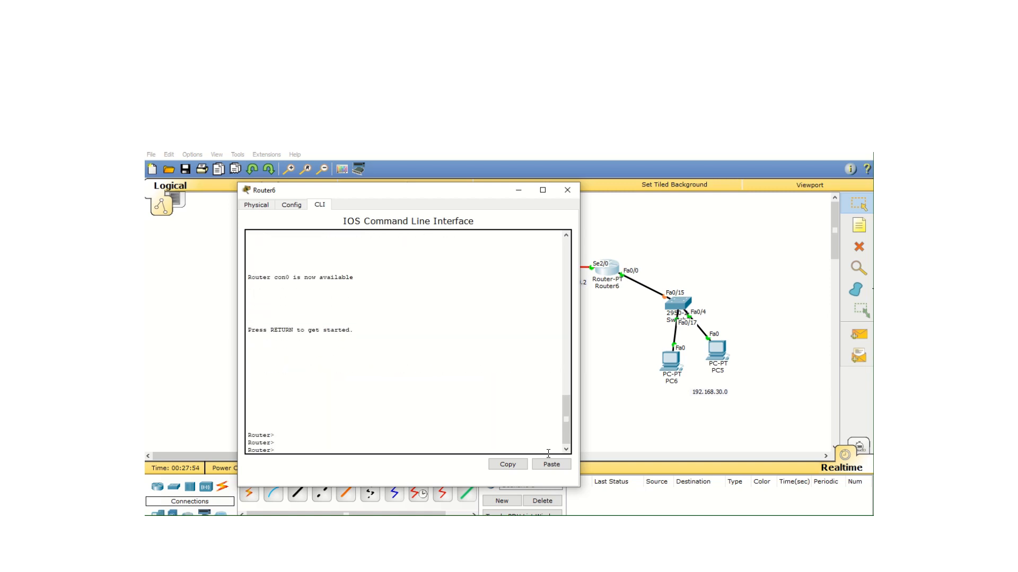
# - Return Router6 from the user prompt to global configuration mode, correcting the mistyped config t command
pyautogui.write('en')
pyautogui.press('Return')
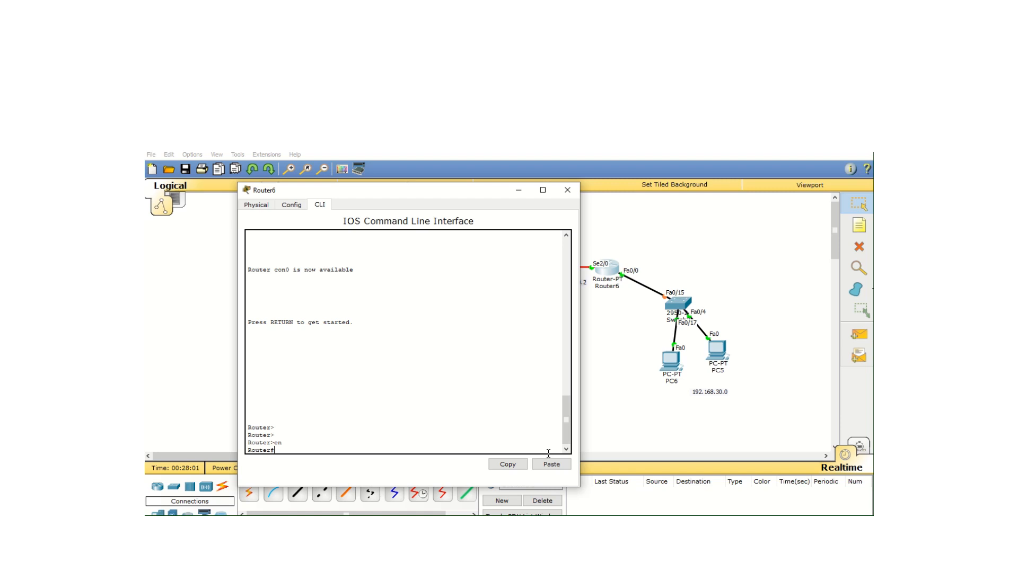
pyautogui.write('cnfig t')
pyautogui.press('Return')
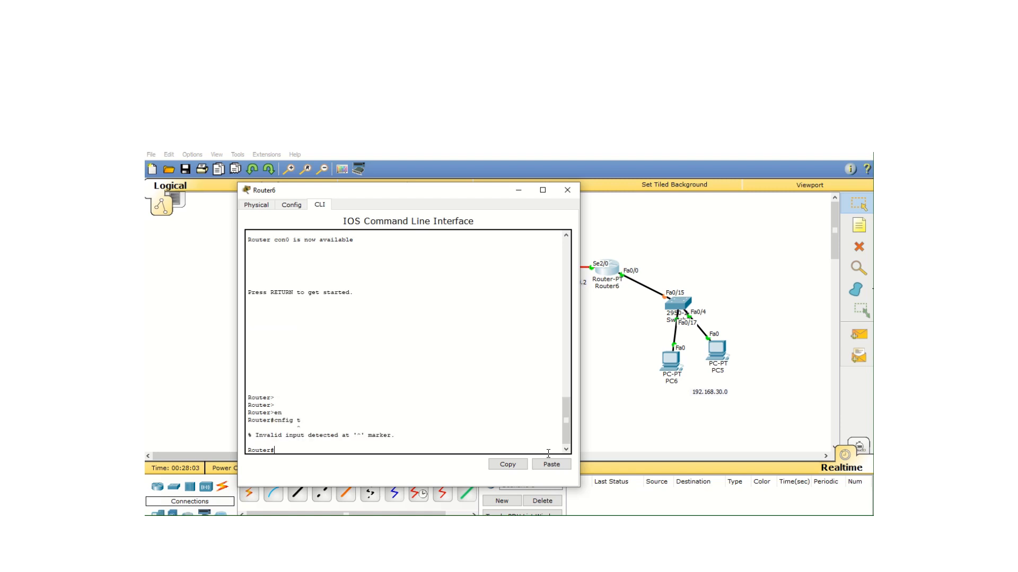
pyautogui.press('Up')
pyautogui.press('Left')
pyautogui.press('Left')
pyautogui.press('Left')
pyautogui.press('Left')
pyautogui.press('Left')
pyautogui.press('Left')
pyautogui.write('o')
pyautogui.press('Return')
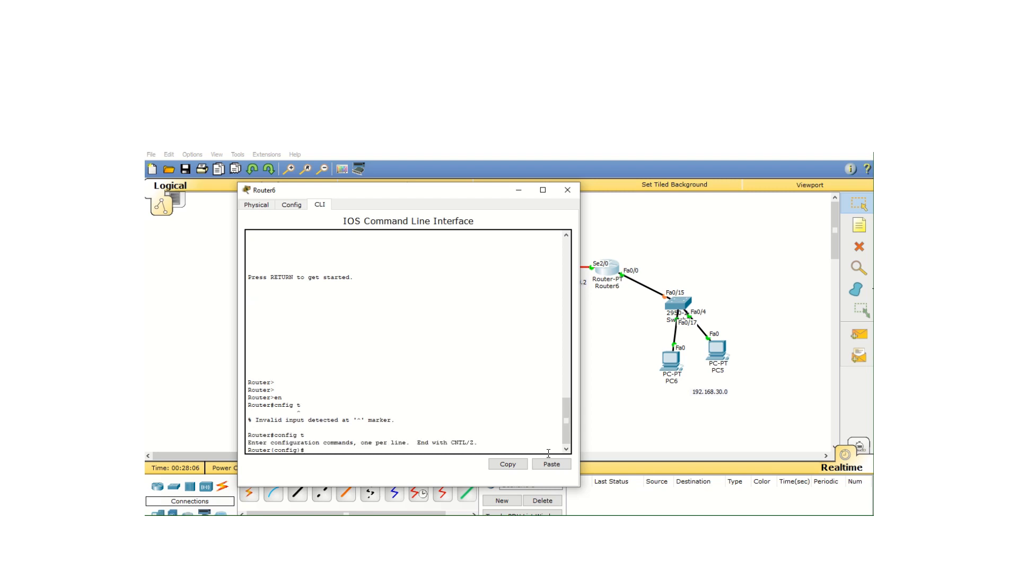
# - Set the IP helper address of Router6's fa0/0 interface to 192.168.10.2
pyautogui.write('int fa0/0')
pyautogui.press('Return')
pyautogui.write('ip helper')
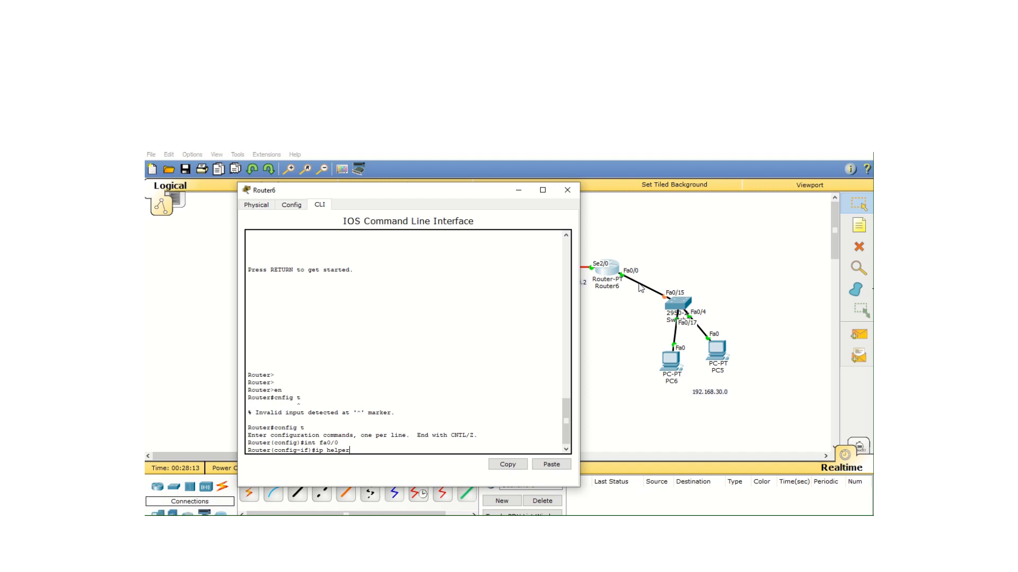
pyautogui.write('-addres')
pyautogui.write('s 192.168.10.2')
pyautogui.press('Return')
# - Exit Router6's interface and global configuration modes and close its window
pyautogui.write('er(config-if)#e')
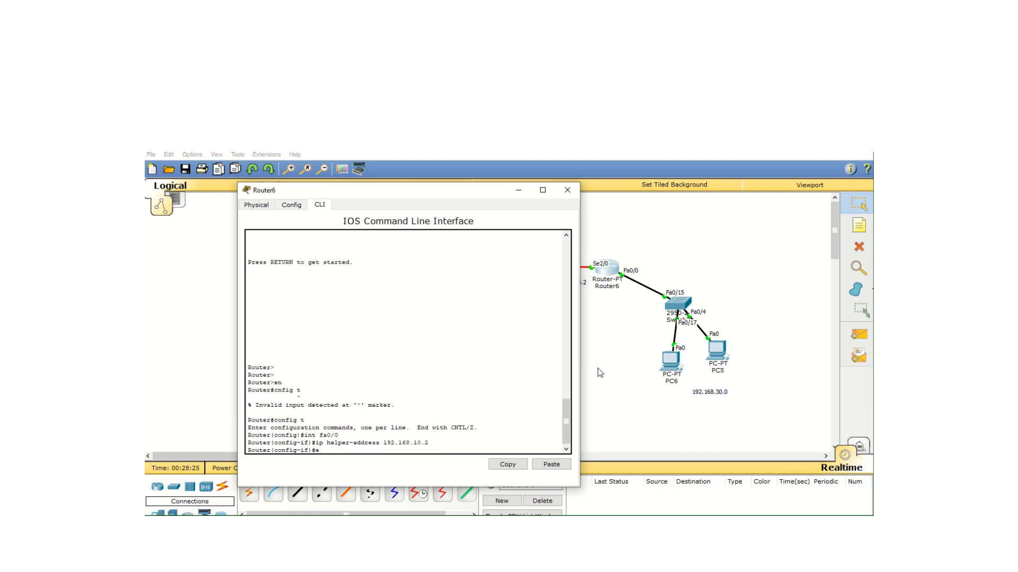
pyautogui.write('xit')
pyautogui.press('Return')
pyautogui.write('exit')
pyautogui.press('Return')
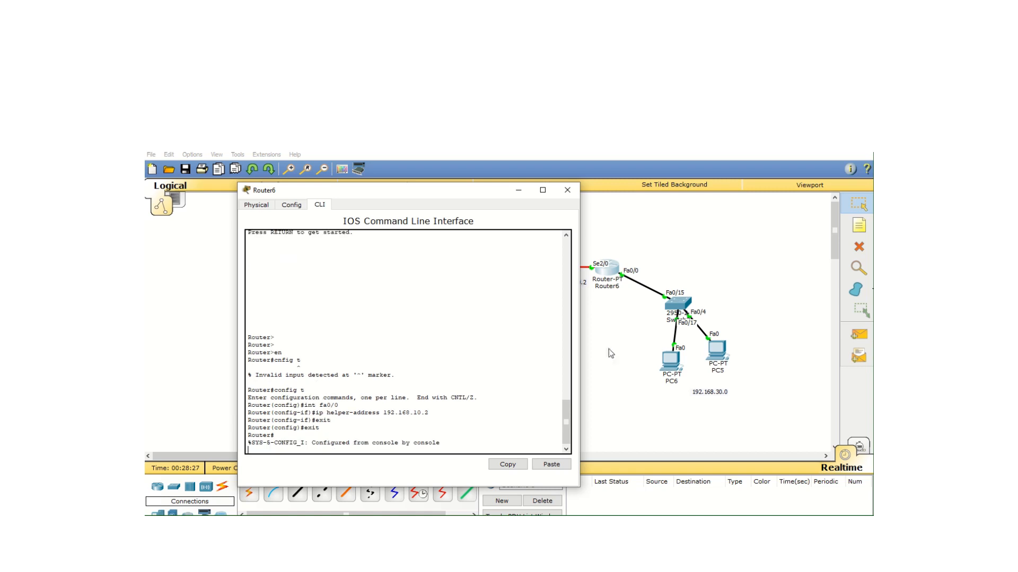
pyautogui.click(567, 189)
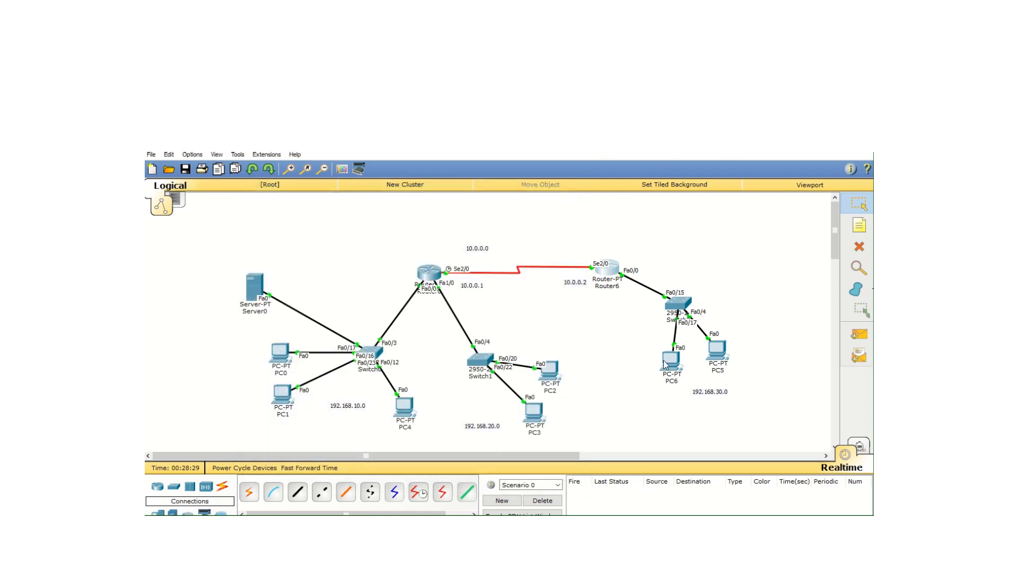
# - Open the DHCP service settings of Server0 and enter network3 as the pool name
pyautogui.click(253, 284)
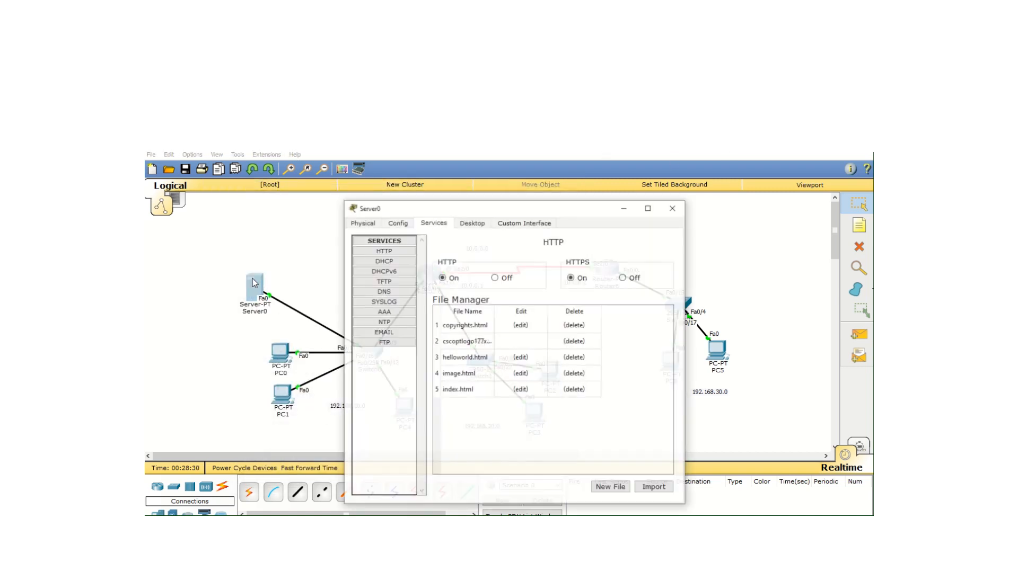
pyautogui.click(380, 261)
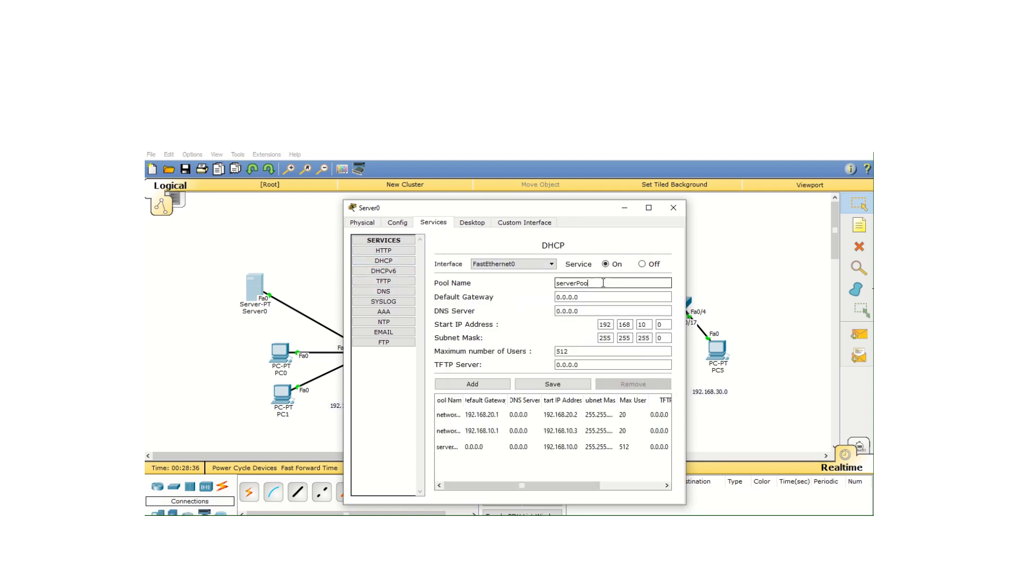
pyautogui.press('BackSpace')
pyautogui.press('BackSpace')
pyautogui.press('BackSpace')
pyautogui.press('BackSpace')
pyautogui.press('BackSpace')
pyautogui.press('BackSpace')
pyautogui.press('BackSpace')
pyautogui.press('BackSpace')
pyautogui.press('BackSpace')
pyautogui.press('BackSpace')
pyautogui.write('network')
# - Set the default gateway of the network3 pool to 192.168.30.1
pyautogui.click(582, 297)
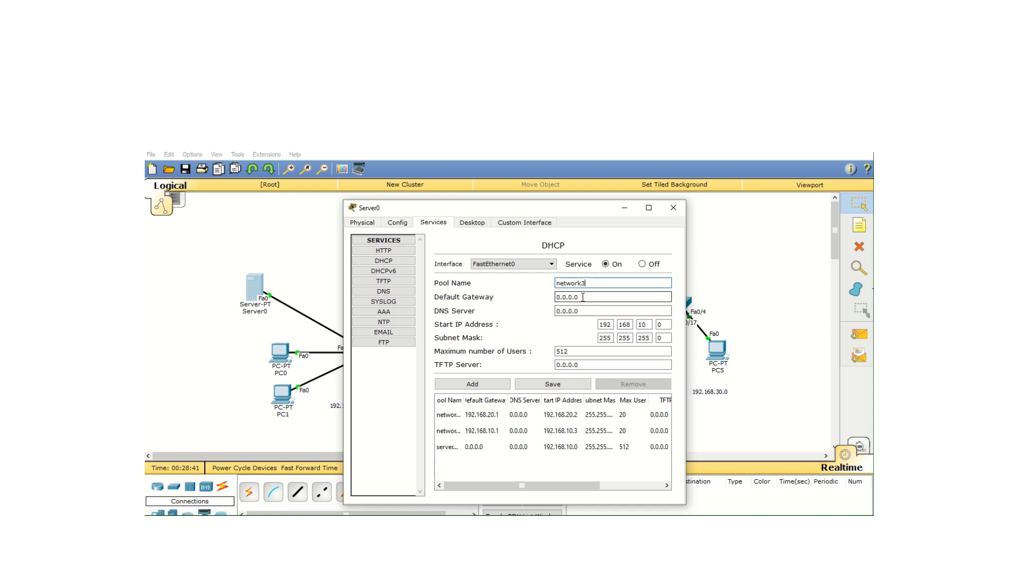
pyautogui.press('BackSpace')
pyautogui.press('BackSpace')
pyautogui.press('BackSpace')
pyautogui.press('BackSpace')
pyautogui.press('BackSpace')
pyautogui.press('BackSpace')
pyautogui.press('BackSpace')
pyautogui.write('192.168.30.0')
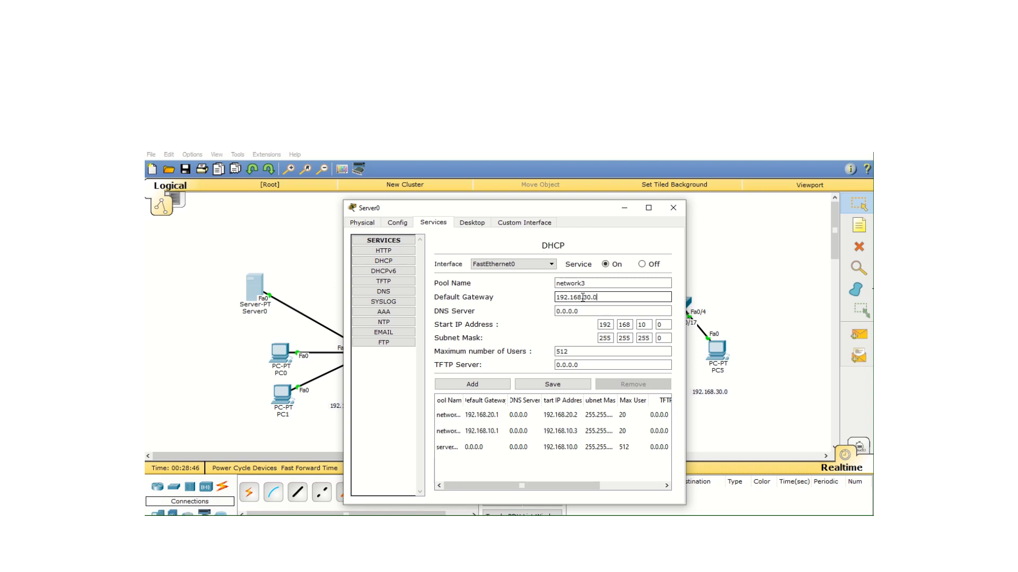
pyautogui.press('BackSpace')
pyautogui.write('q')
pyautogui.click(601, 309)
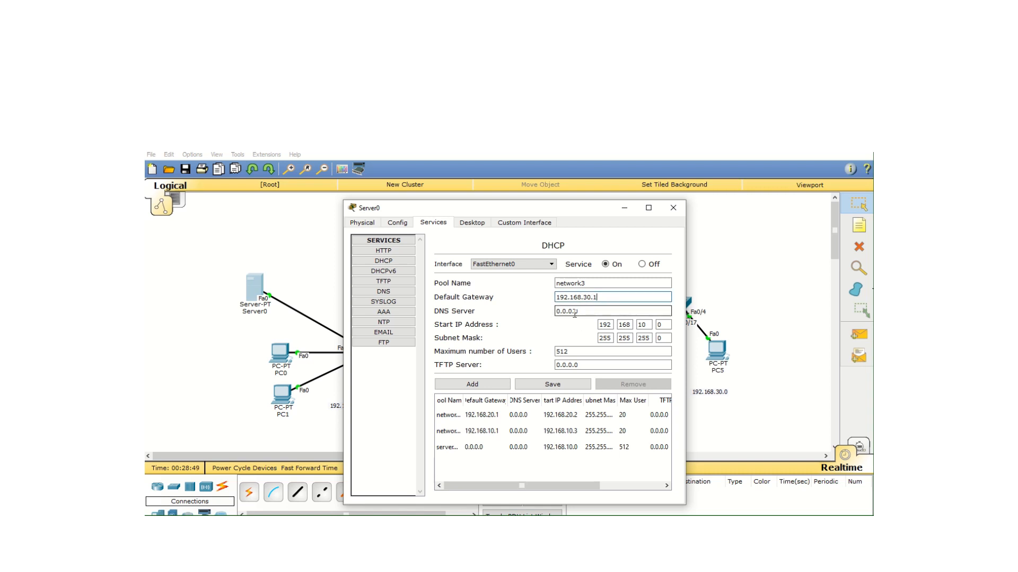
# - Set the start IP address of the network3 pool to 192.168.30.2
pyautogui.click(644, 325)
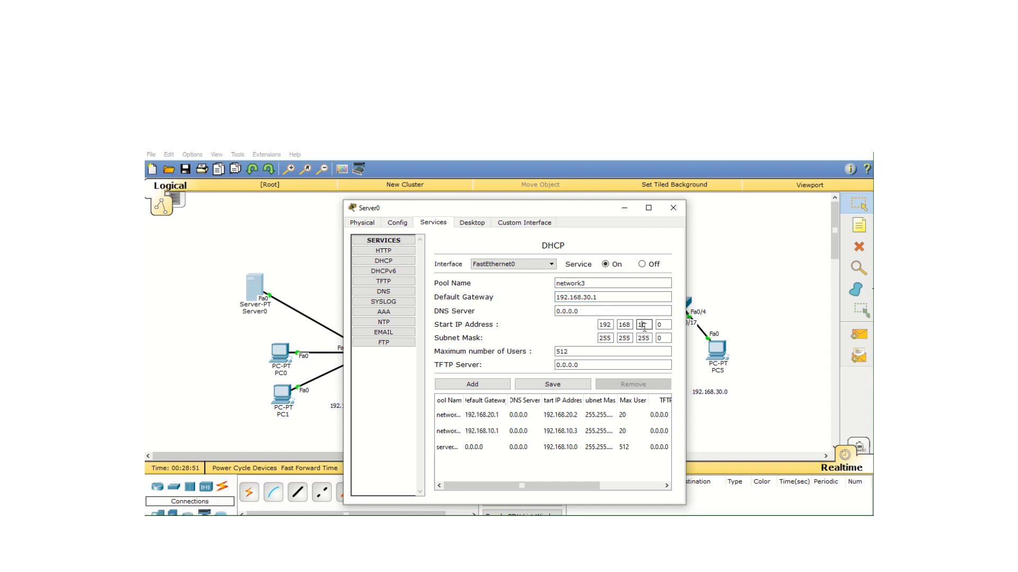
pyautogui.press('BackSpace')
pyautogui.write('3')
pyautogui.press('BackSpace')
pyautogui.write('2')
# - Set network3's maximum number of users to 10, add the pool to Server0 and close the server's window
pyautogui.click(568, 352)
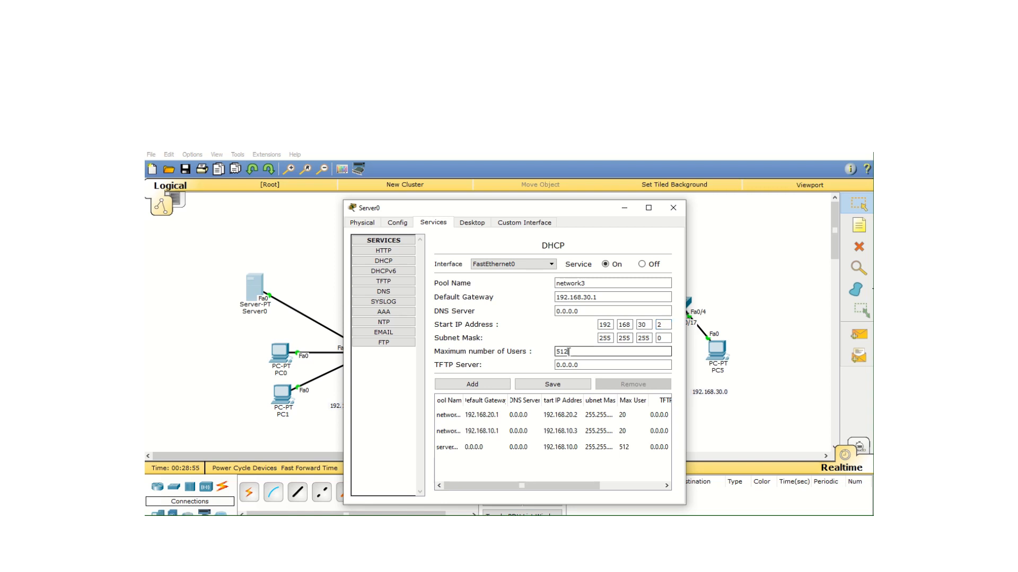
pyautogui.press('BackSpace')
pyautogui.press('BackSpace')
pyautogui.press('BackSpace')
pyautogui.write('10')
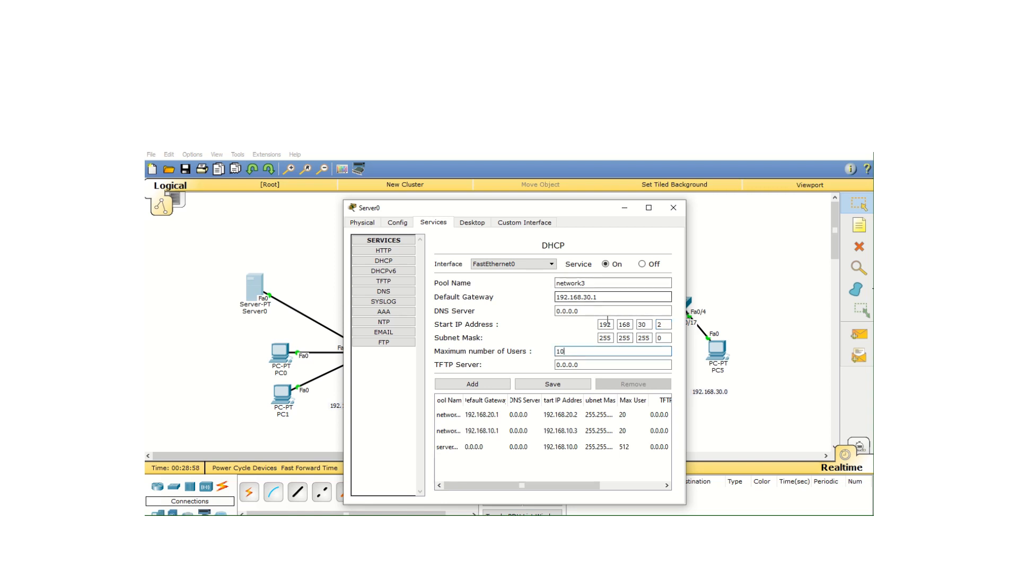
pyautogui.click(472, 384)
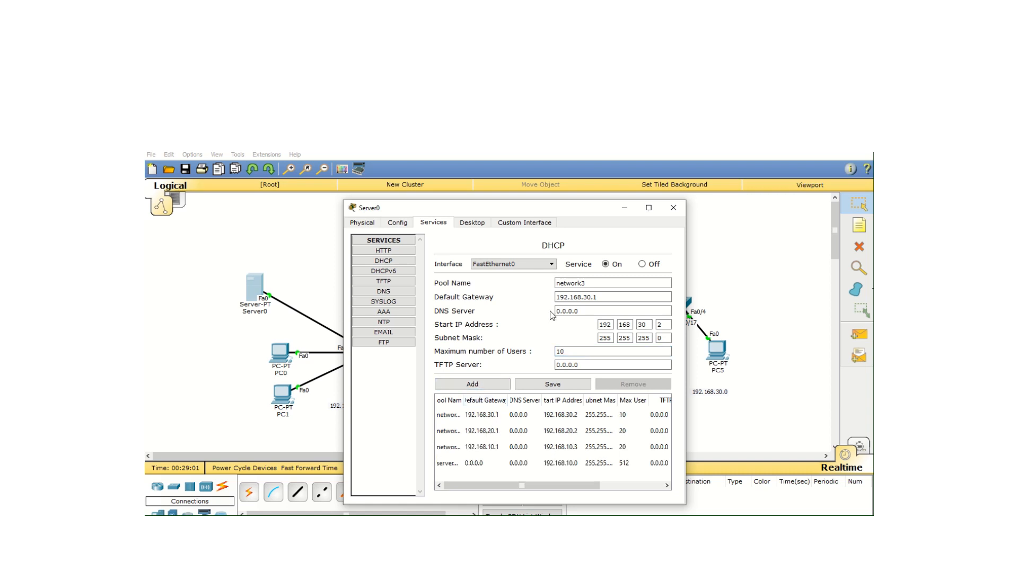
pyautogui.click(674, 208)
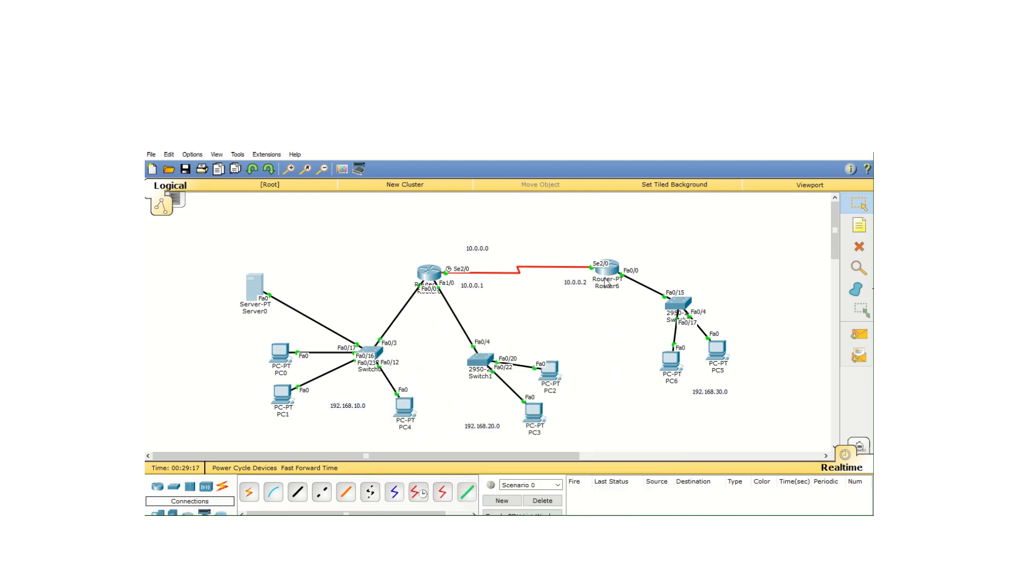
# - Display Router0's IP routing table with show ip route, review its connected networks and close the router's window
pyautogui.moveTo(240, 304)
pyautogui.click(432, 273)
pyautogui.press('Return')
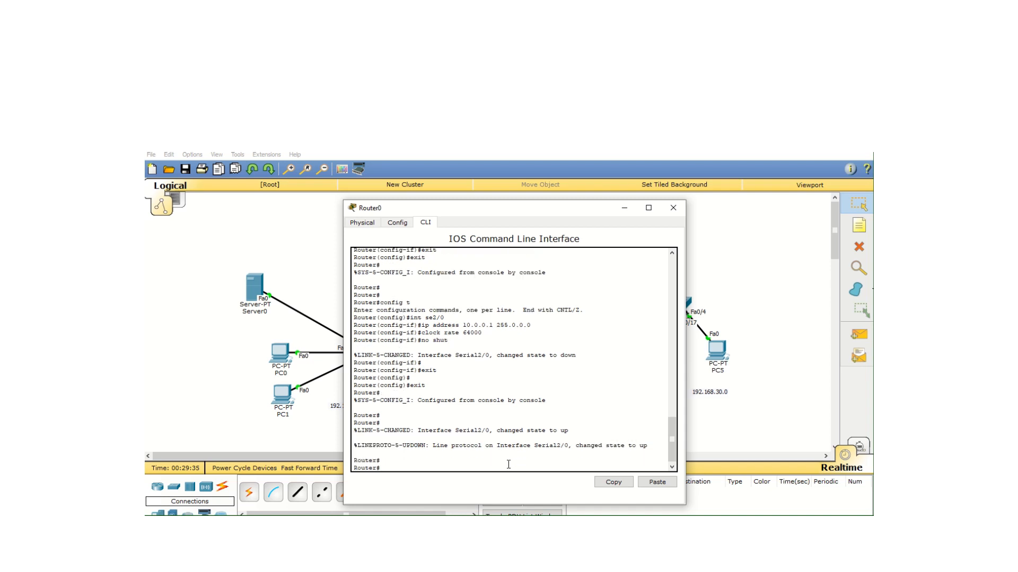
pyautogui.write('show ip route')
pyautogui.press('Return')
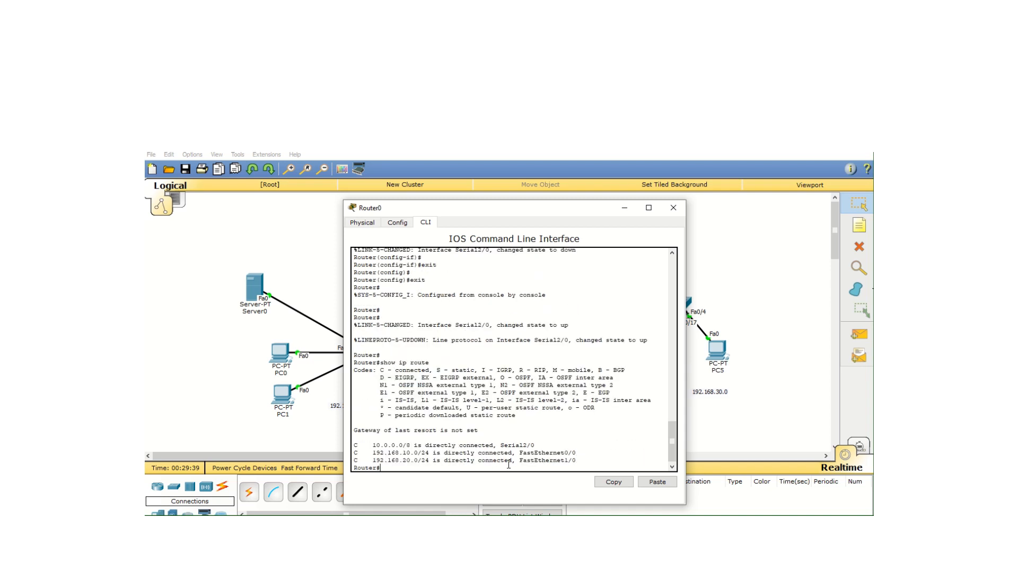
pyautogui.moveTo(527, 212); pyautogui.dragTo(752, 134)
pyautogui.doubleClick(669, 150)
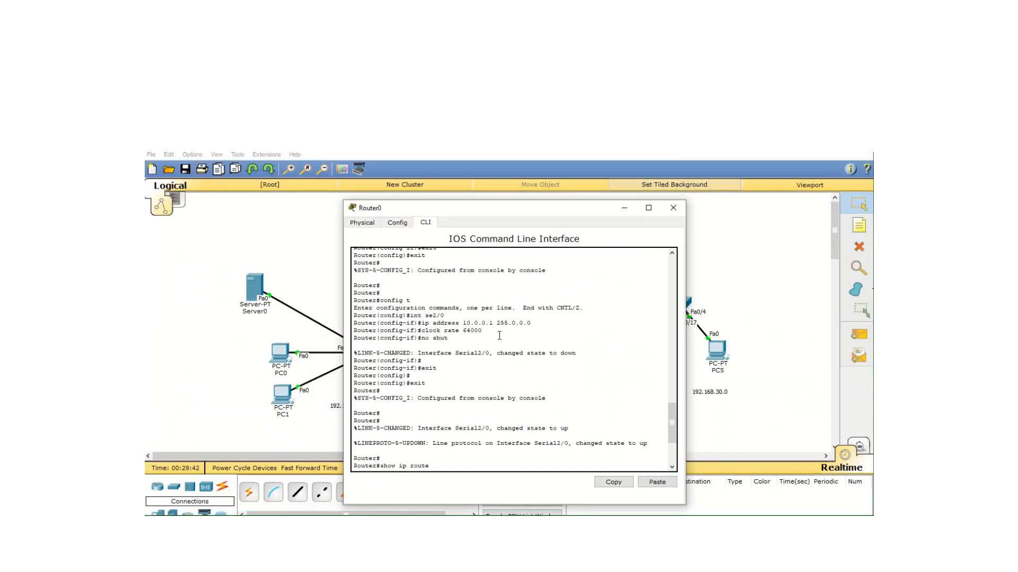
pyautogui.moveTo(672, 442); pyautogui.dragTo(673, 464)
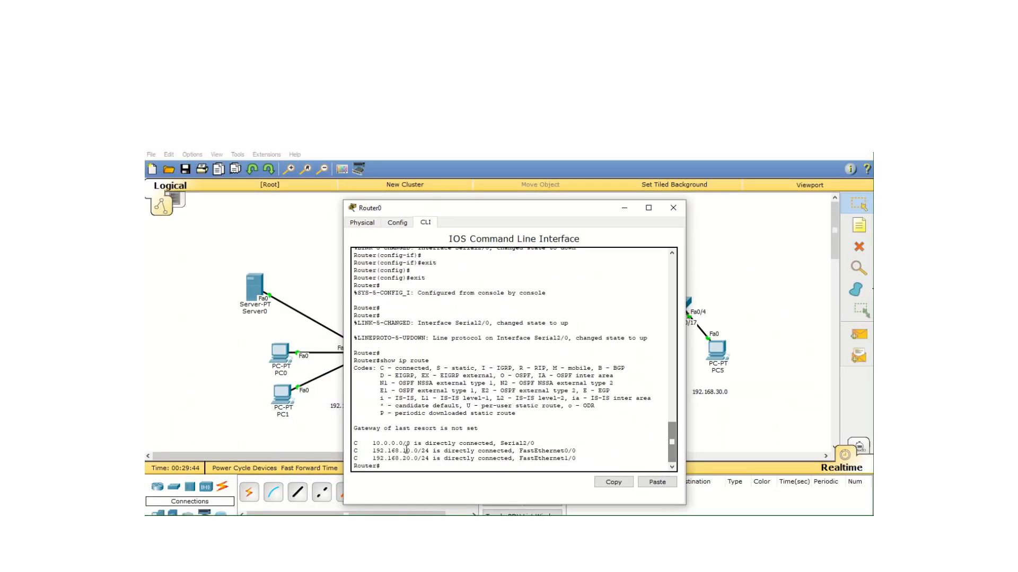
pyautogui.moveTo(373, 443); pyautogui.dragTo(429, 459)
pyautogui.moveTo(545, 204); pyautogui.dragTo(442, 186)
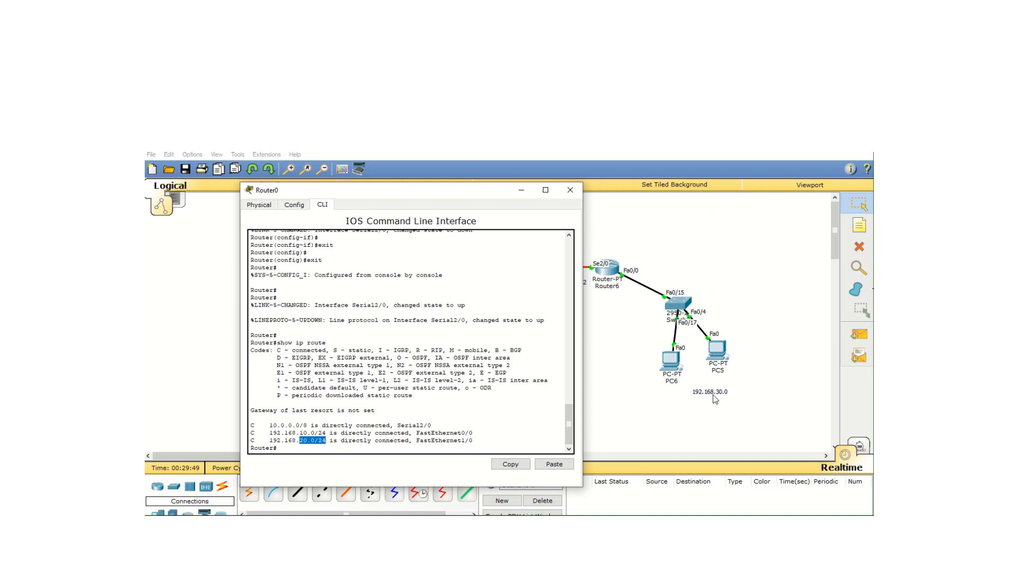
pyautogui.click(570, 190)
# - Display Router6's IP routing table with show ip route, check its connected networks and close the router's window
pyautogui.click(595, 275)
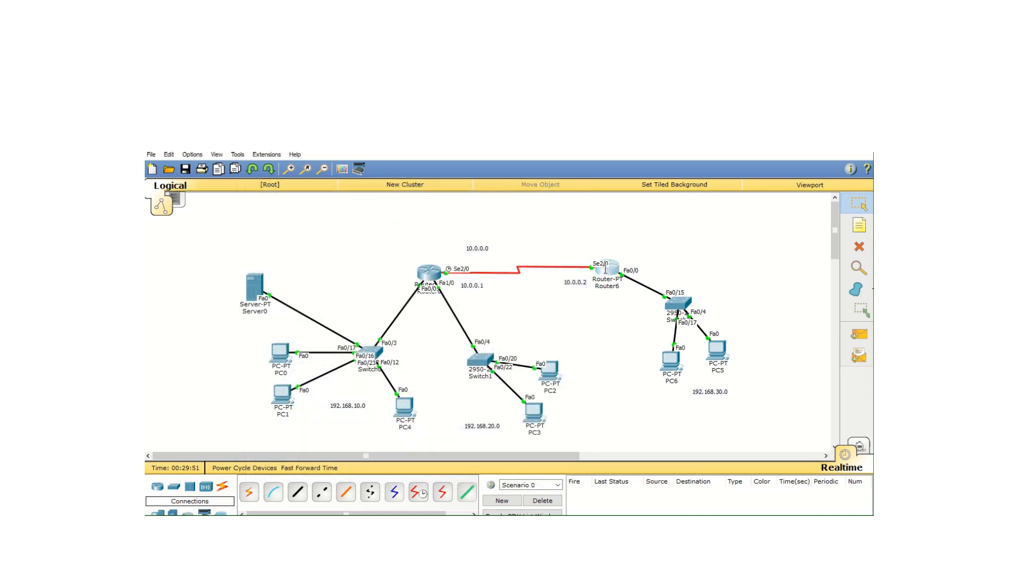
pyautogui.press('Return')
pyautogui.press('Return')
pyautogui.press('Return')
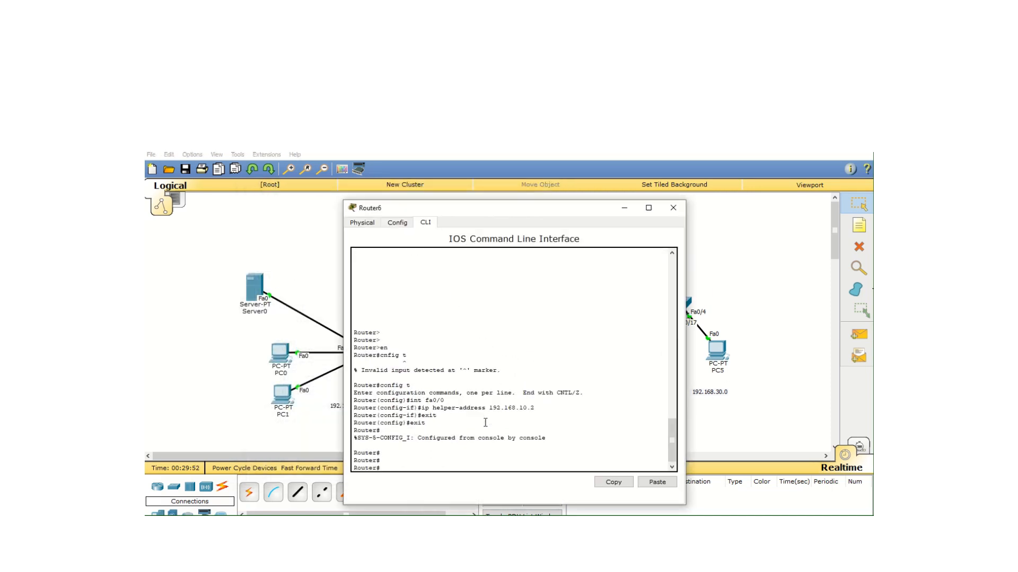
pyautogui.write('show ip rout')
pyautogui.write('e')
pyautogui.press('Return')
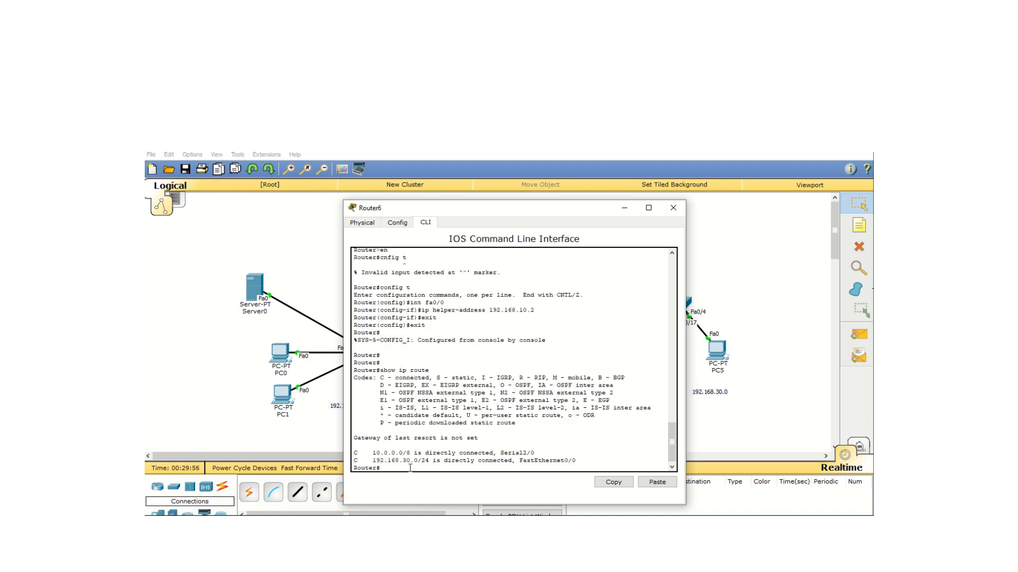
pyautogui.moveTo(403, 460); pyautogui.dragTo(427, 460)
pyautogui.click(671, 207)
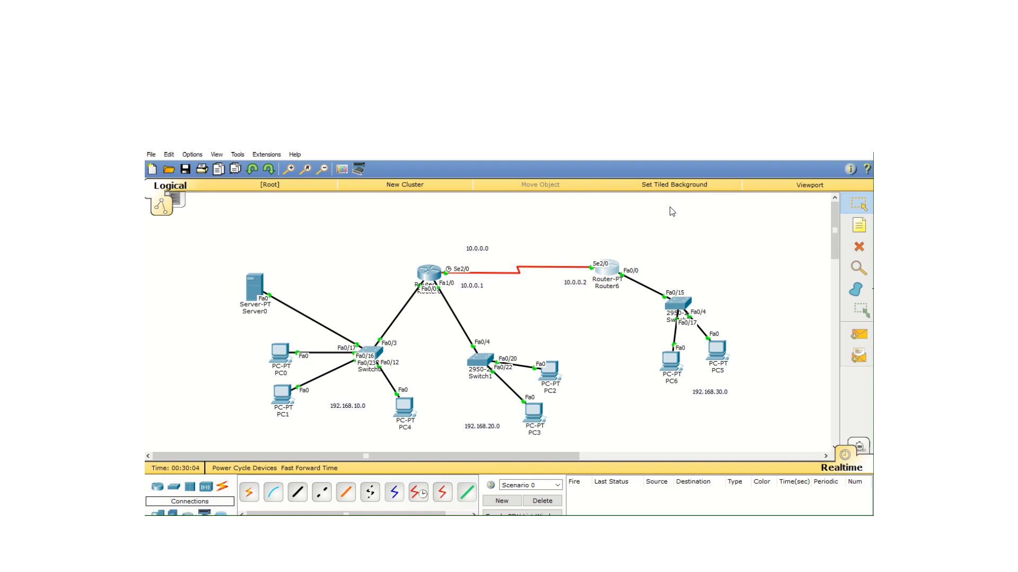
# - Open Router0's command line, enter global configuration mode and start RIP routing with router rip
pyautogui.click(429, 274)
pyautogui.moveTo(590, 208); pyautogui.dragTo(688, 184)
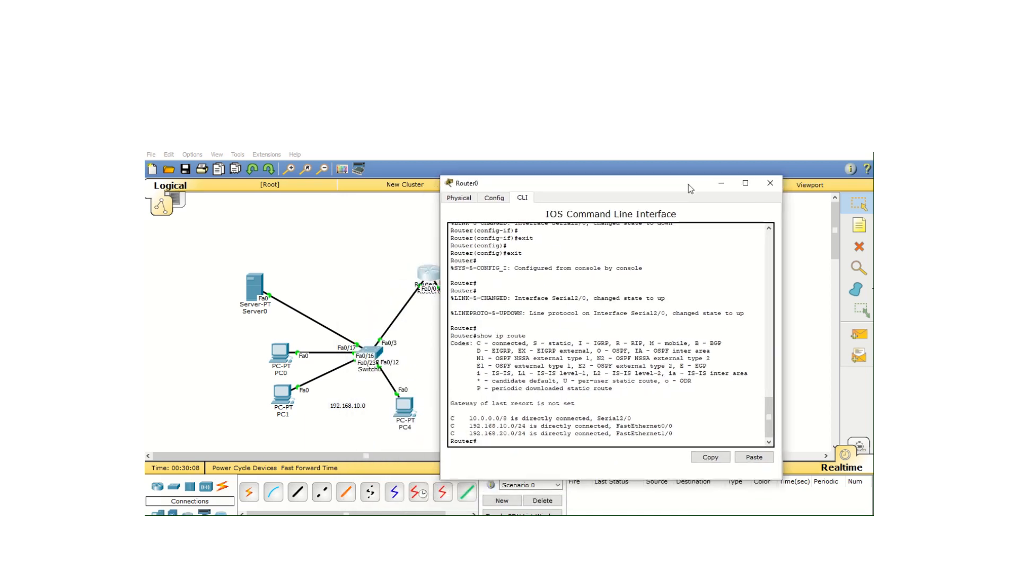
pyautogui.press('Return')
pyautogui.press('Return')
pyautogui.press('Return')
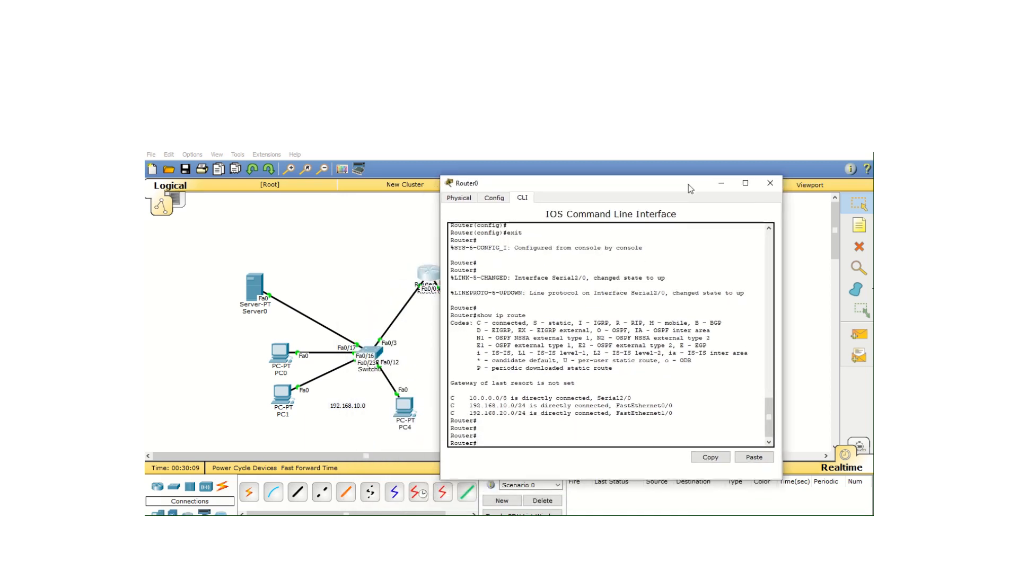
pyautogui.write('config')
pyautogui.write(' t')
pyautogui.press('Return')
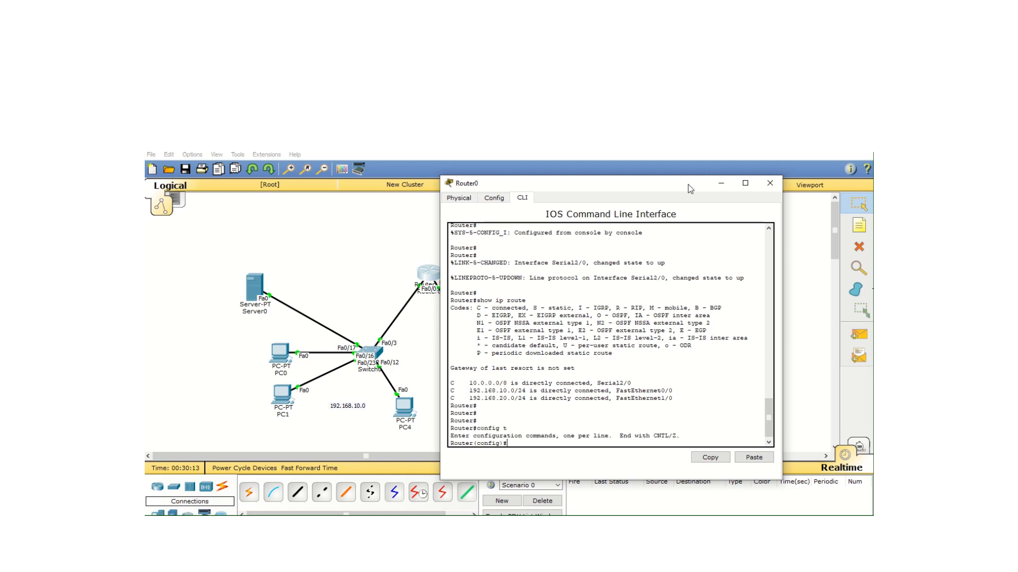
pyautogui.write('router rip')
pyautogui.press('Return')
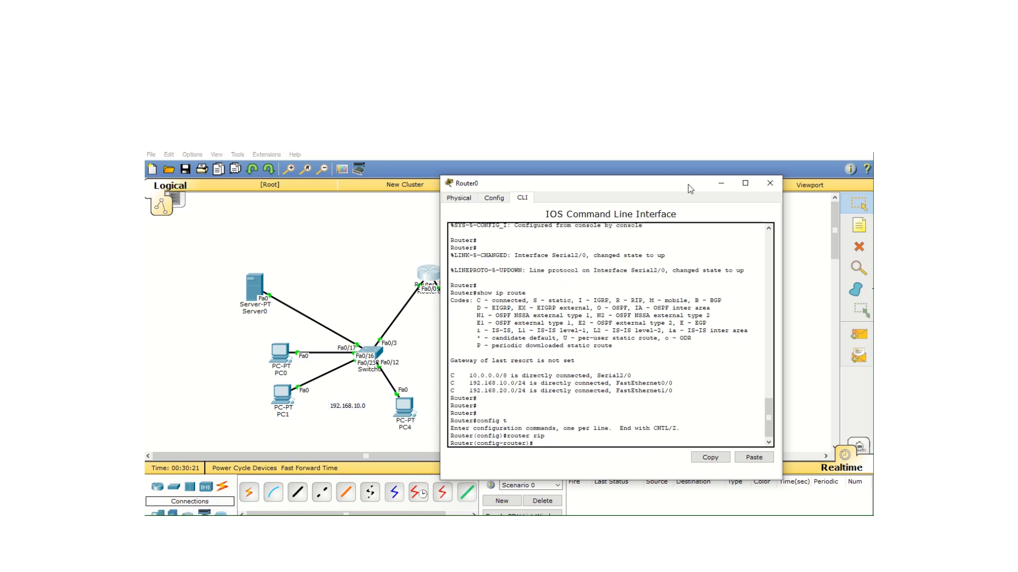
# - Add networks 10.0.0.0 and 192.168.10.0 to Router0's RIP configuration
pyautogui.click(721, 184)
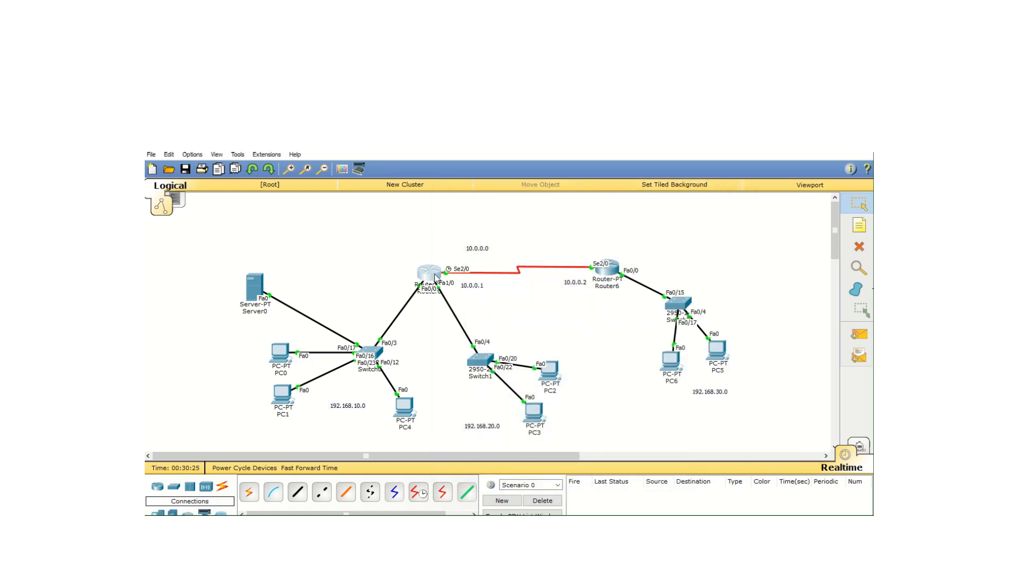
pyautogui.moveTo(435, 277)
pyautogui.moveTo(435, 278)
pyautogui.click(434, 275)
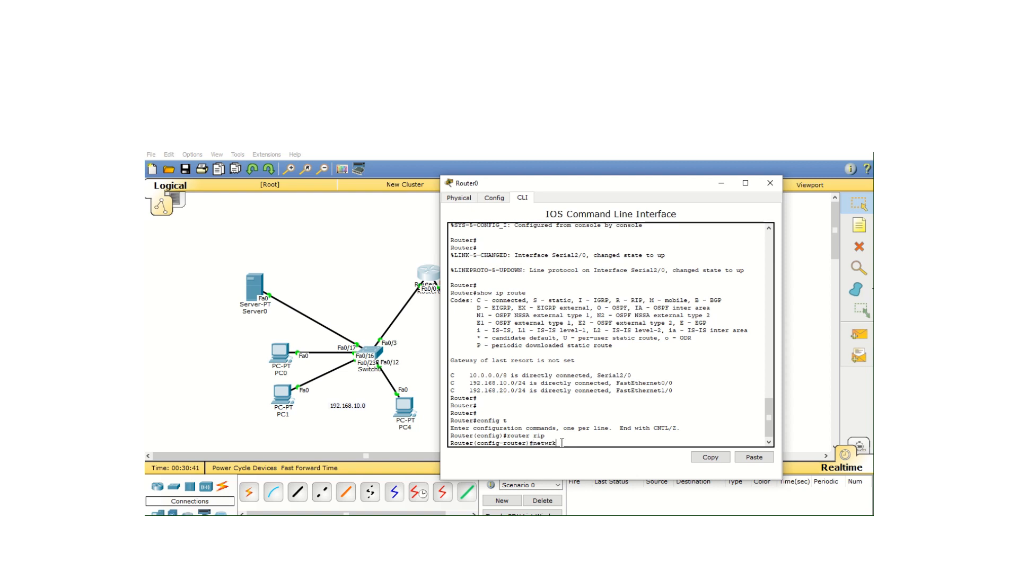
pyautogui.write('network 10.0.0.0')
pyautogui.press('Return')
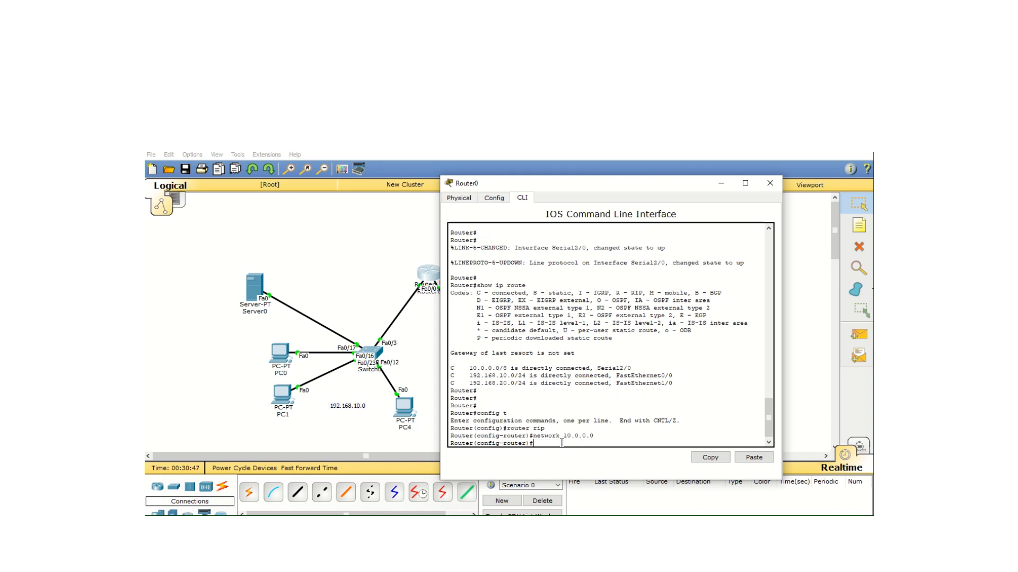
pyautogui.write('network 192.168.10.0')
pyautogui.press('Return')
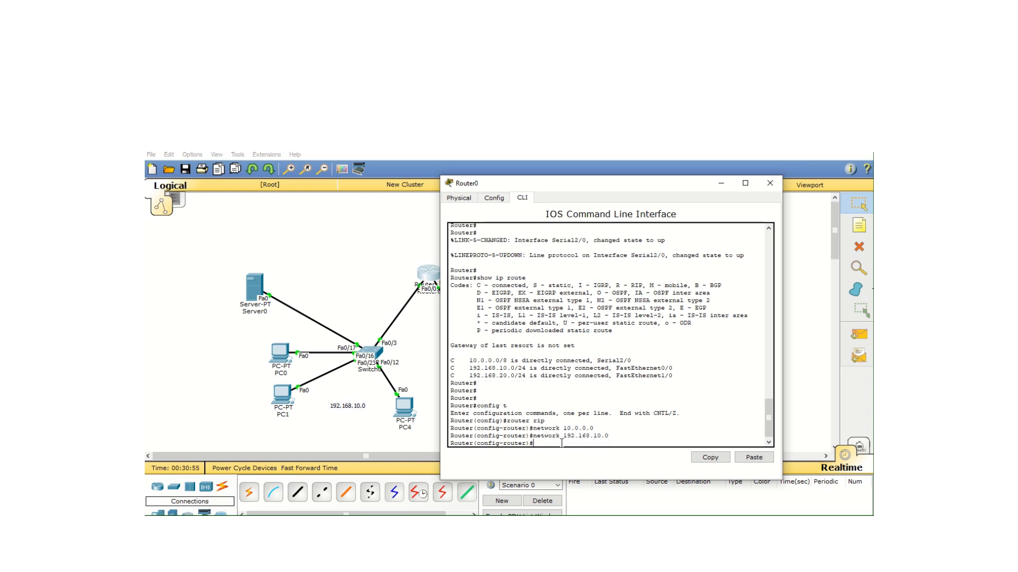
# - Add network 192.168.20.0 to Router0's RIP configuration, exit configuration mode and close the router's window
pyautogui.press('Up')
pyautogui.press('BackSpace')
pyautogui.write('2.168.20.0')
pyautogui.press('Return')
pyautogui.write('exit')
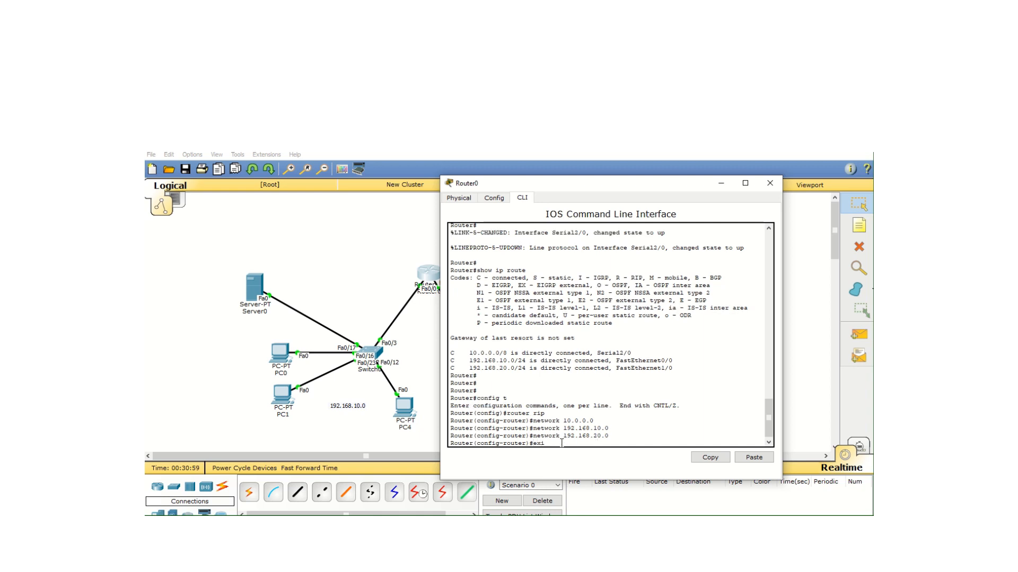
pyautogui.press('Return')
pyautogui.write('exit')
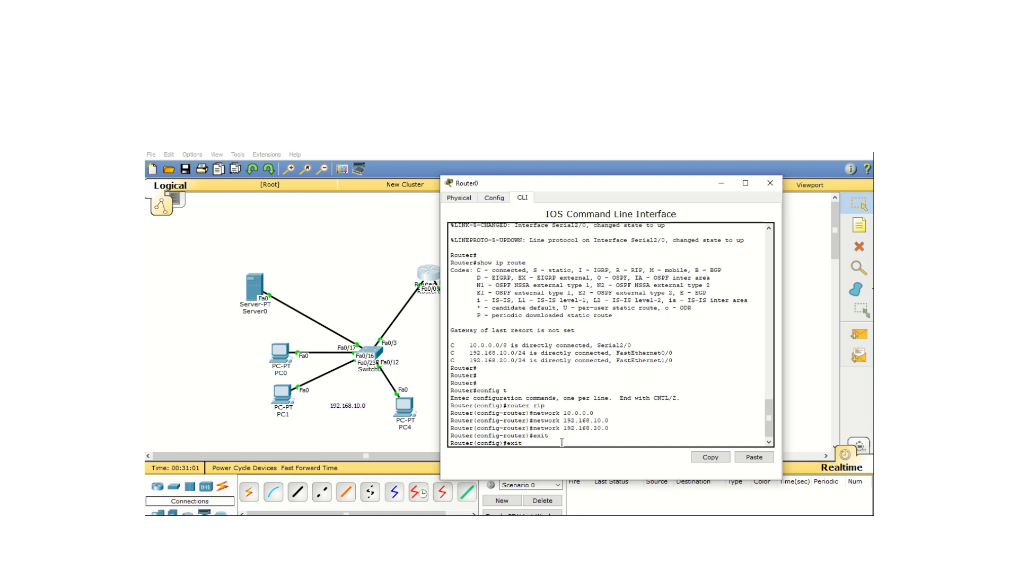
pyautogui.press('Return')
pyautogui.click(770, 183)
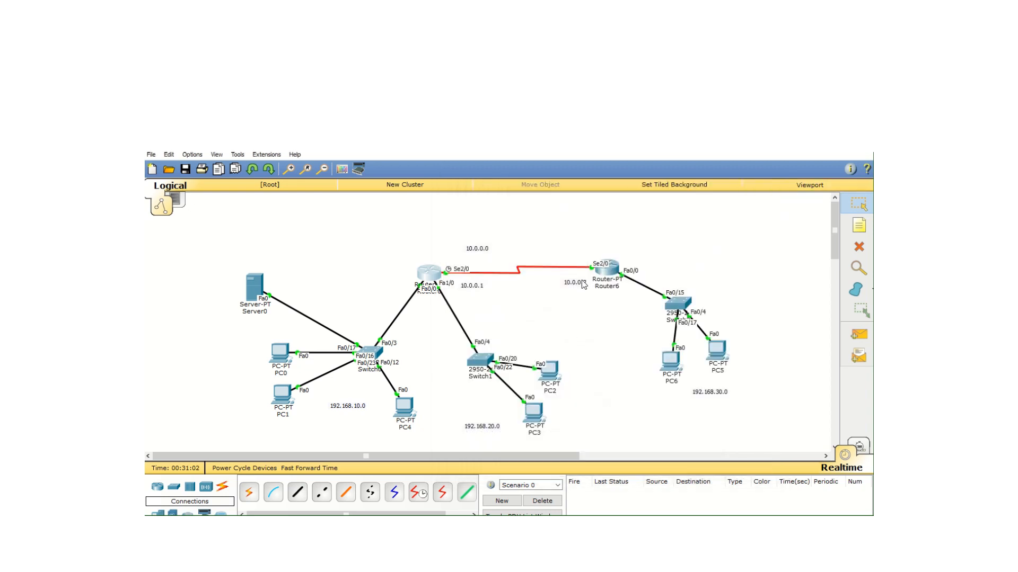
# - Start RIP routing on Router6 from global configuration mode and add network 10.0.0.0 to it
pyautogui.click(607, 272)
pyautogui.moveTo(488, 214); pyautogui.dragTo(330, 177)
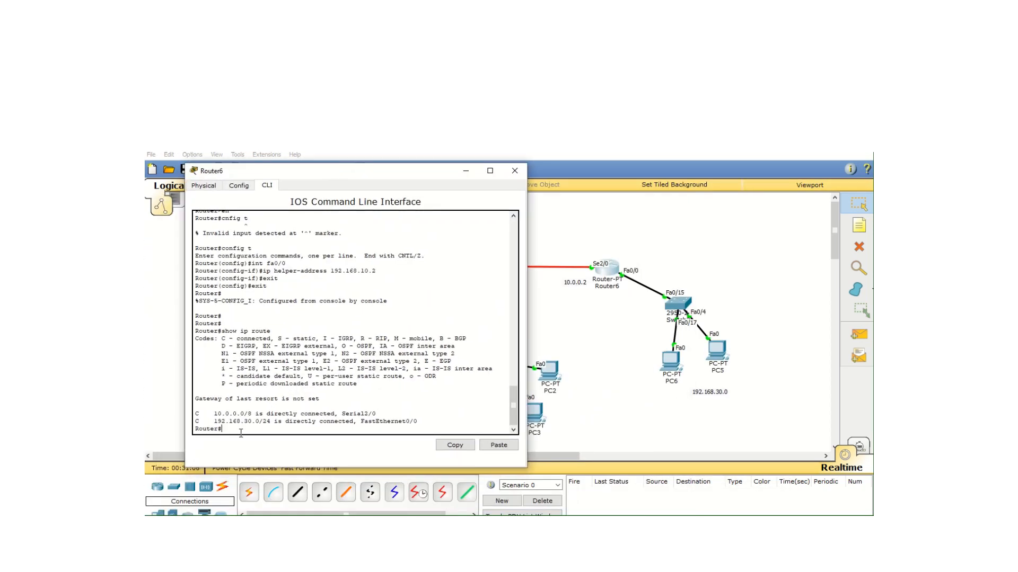
pyautogui.press('Return')
pyautogui.press('Return')
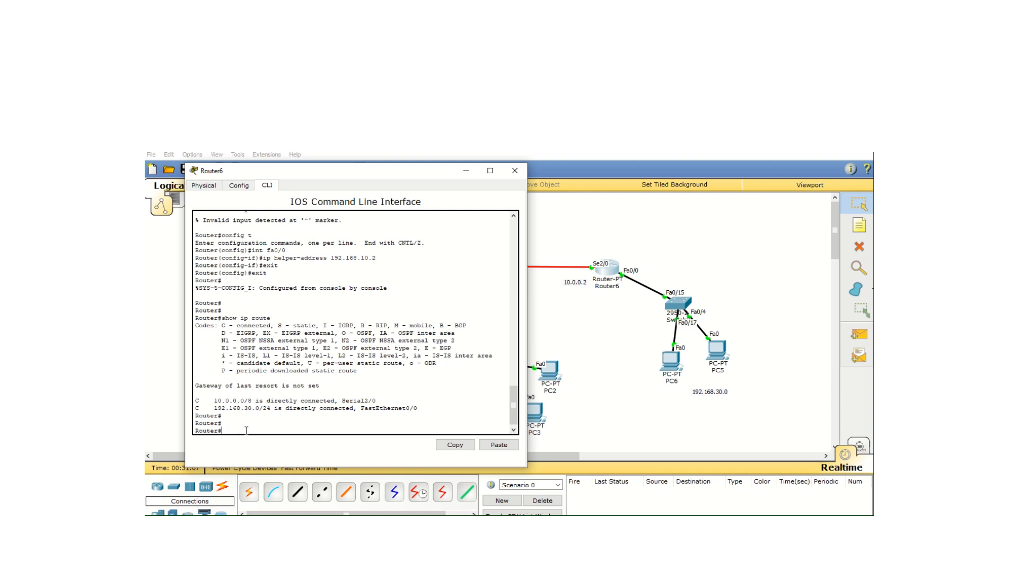
pyautogui.write('config t')
pyautogui.press('Return')
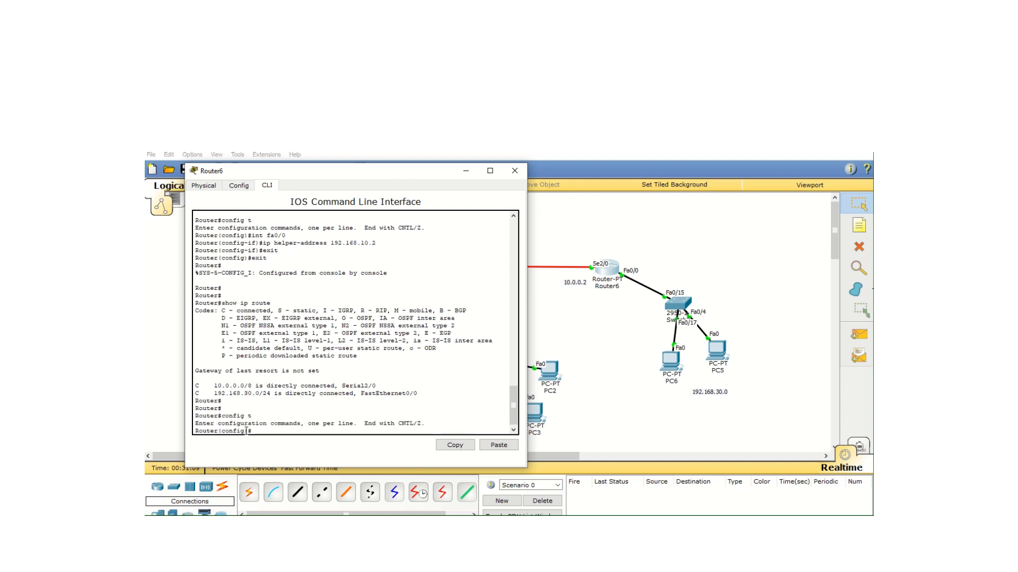
pyautogui.write('router rip')
pyautogui.press('Return')
pyautogui.write('network ')
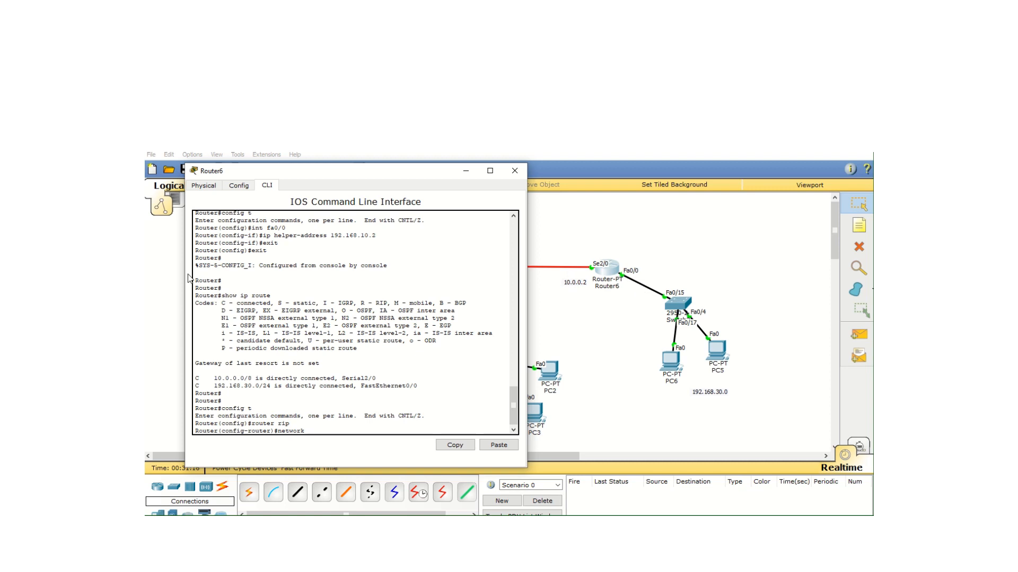
pyautogui.write('10.0.0.0')
pyautogui.press('Return')
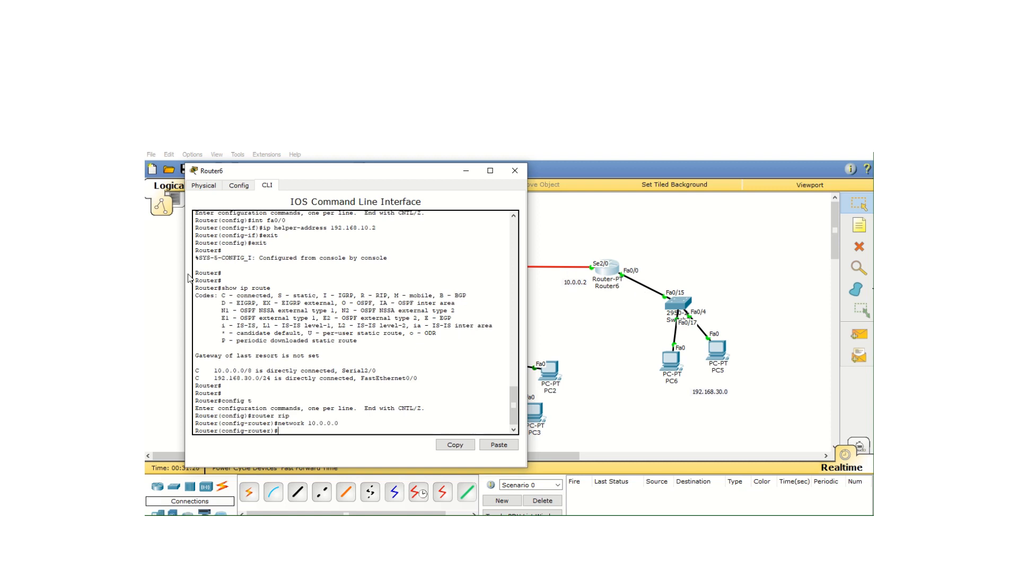
# - Add network 192.168.30.0 to Router6's RIP configuration, exit configuration mode and close the router's window
pyautogui.write('network 192.168.30.0')
pyautogui.press('Return')
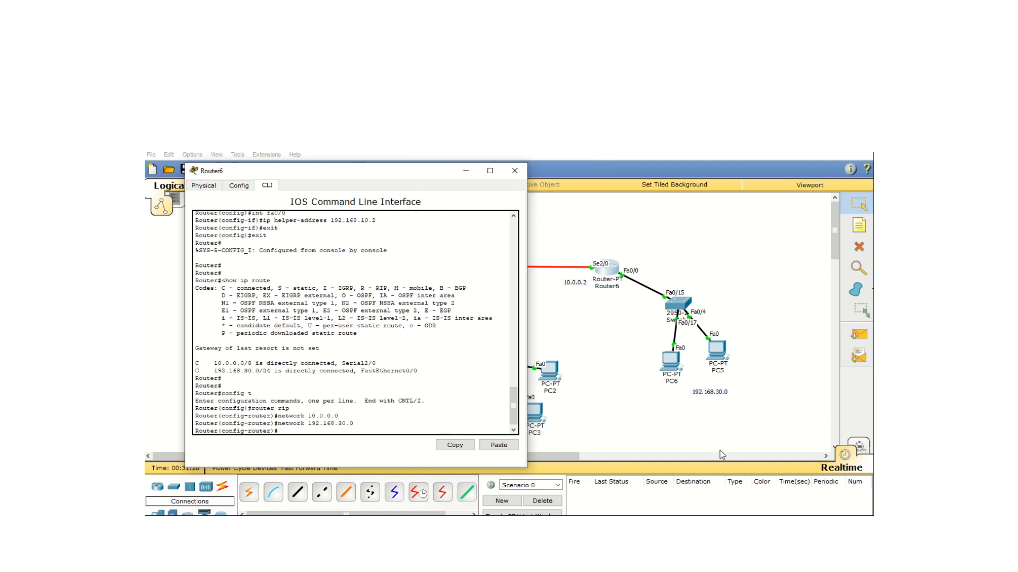
pyautogui.write('exit')
pyautogui.press('Return')
pyautogui.press('Return')
pyautogui.write('exi')
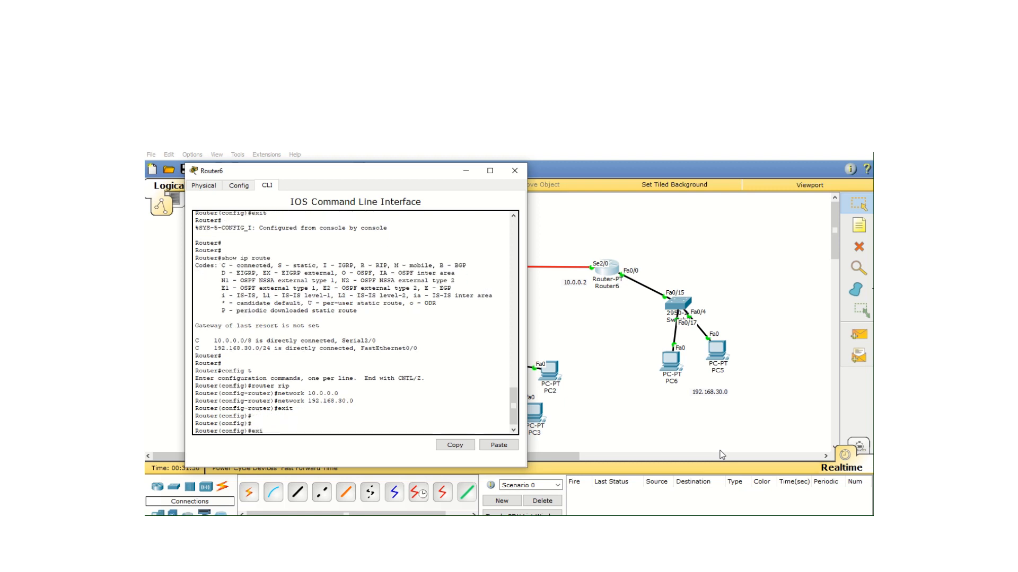
pyautogui.write('t')
pyautogui.press('Return')
pyautogui.press('Return')
pyautogui.press('Return')
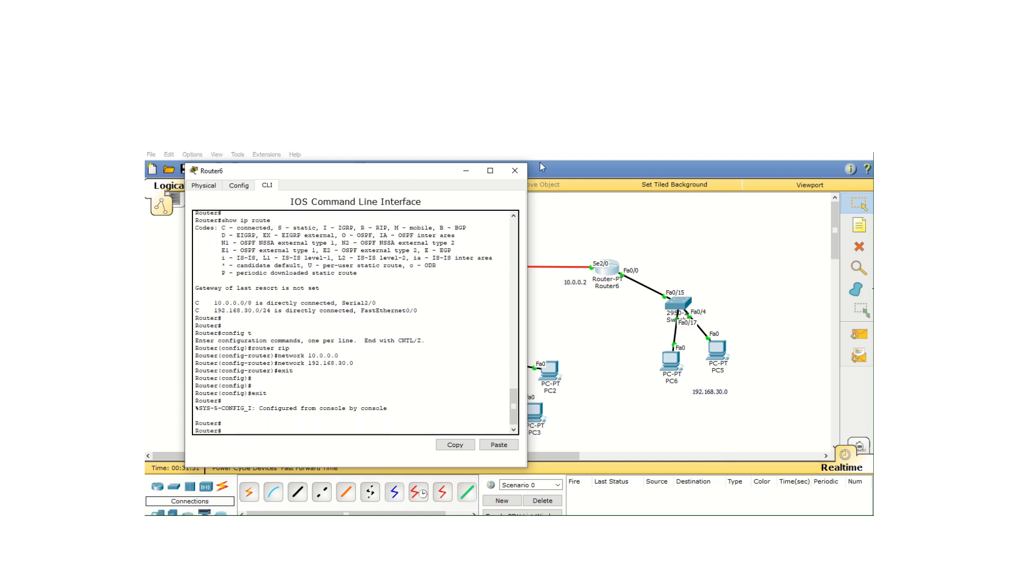
pyautogui.click(514, 170)
# - Display Router0's routing table again with show ip route, check for the RIP-learned route and close the window
pyautogui.click(433, 274)
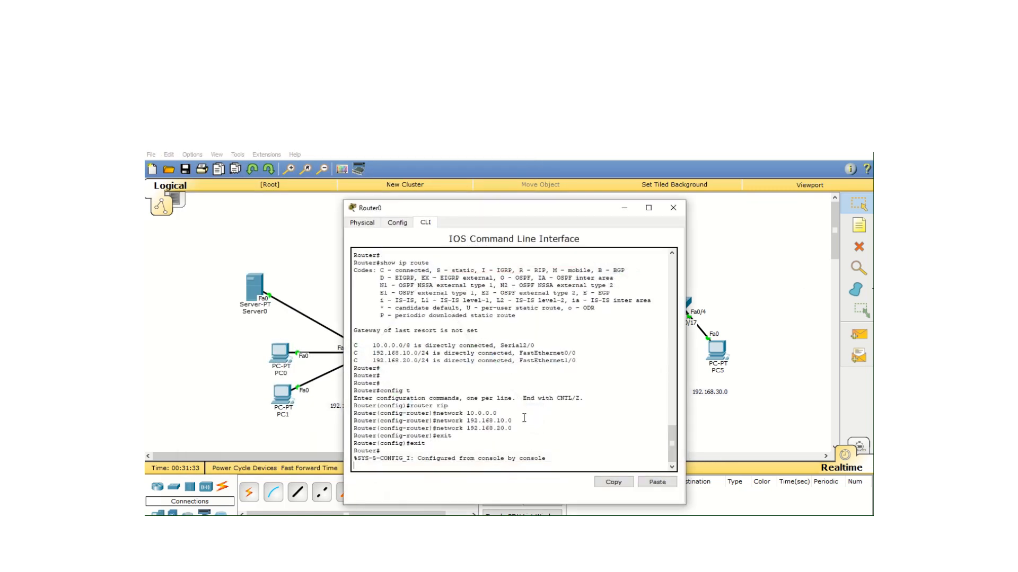
pyautogui.press('Return')
pyautogui.press('Return')
pyautogui.press('Return')
pyautogui.press('Return')
pyautogui.press('Return')
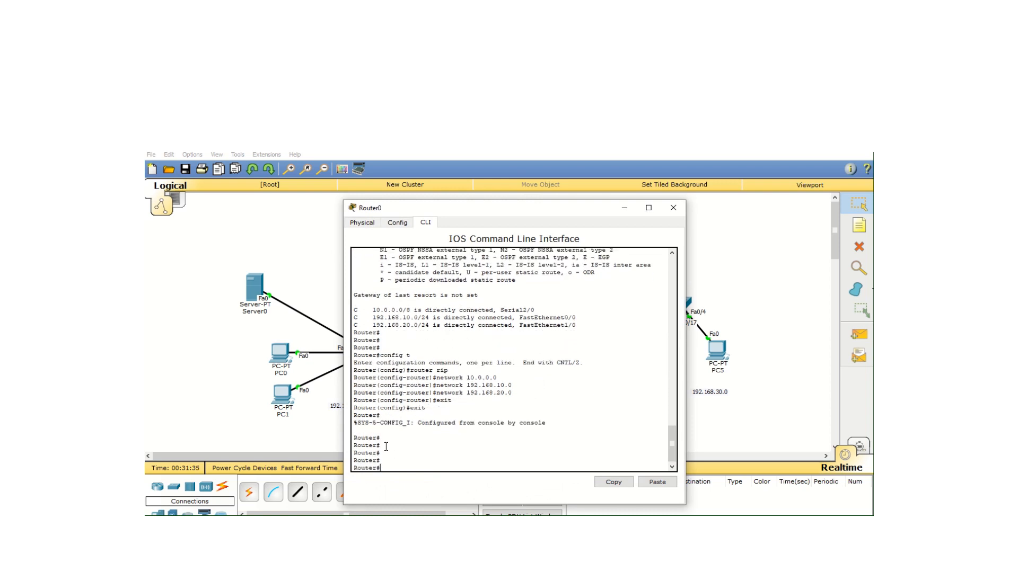
pyautogui.write('show')
pyautogui.write('ip route')
pyautogui.press('Return')
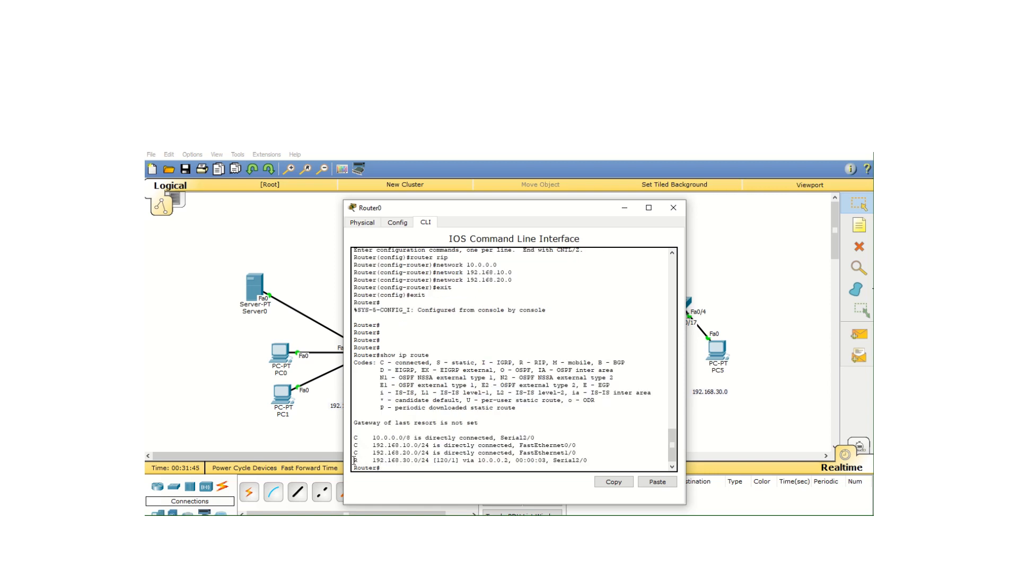
pyautogui.moveTo(355, 460)
pyautogui.mouseDown()
pyautogui.moveTo(438, 467)
pyautogui.moveTo(574, 453)
pyautogui.moveTo(353, 460)
pyautogui.mouseUp()
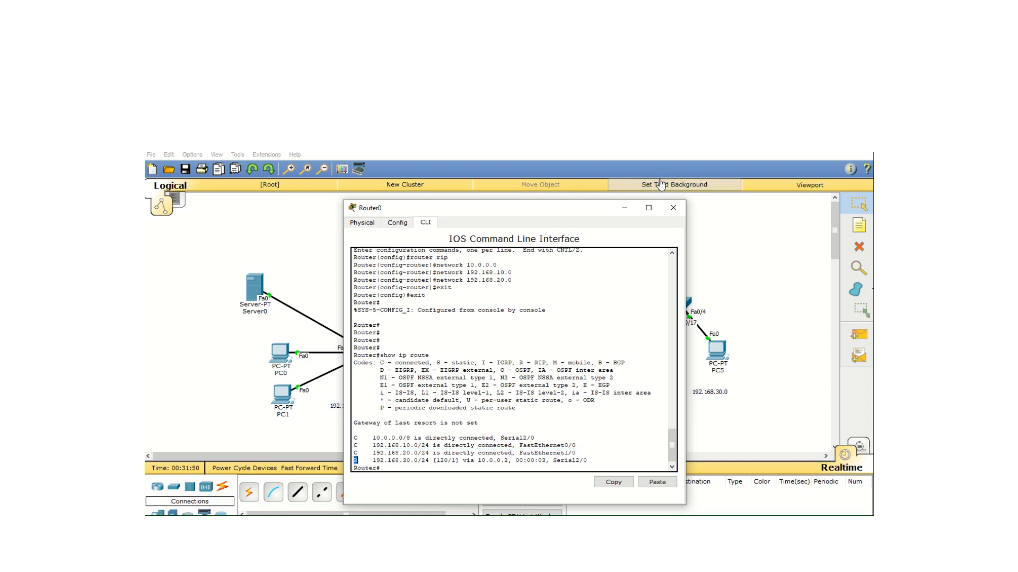
pyautogui.click(673, 208)
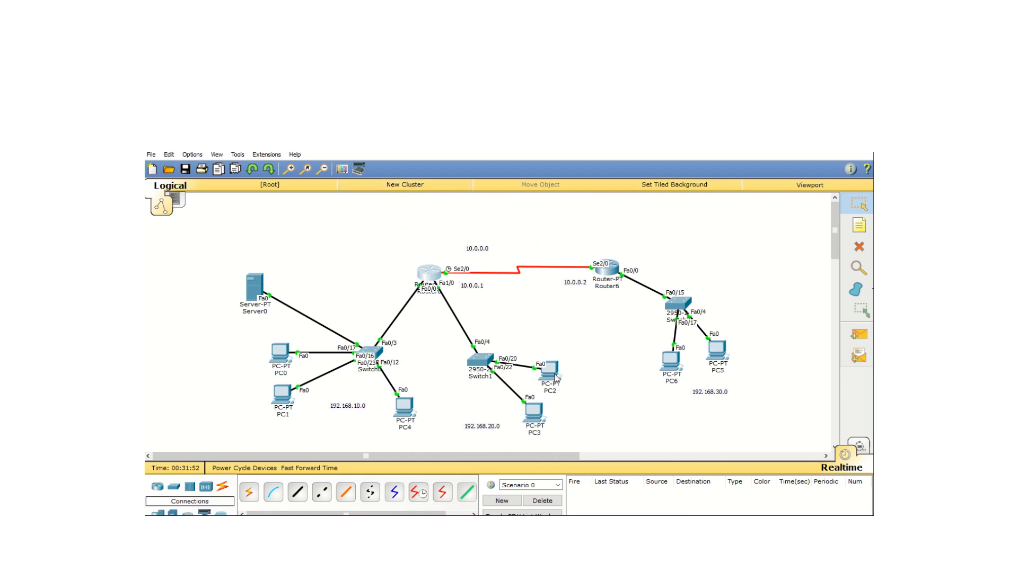
# - Switch PC5's IP configuration to DHCP to request an address, and close the PC's window
pyautogui.click(724, 356)
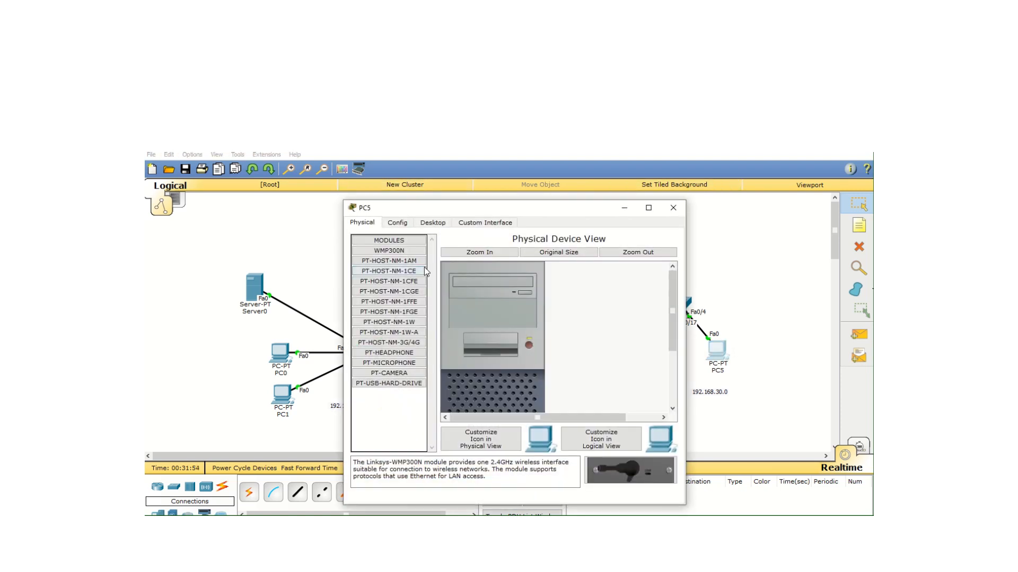
pyautogui.click(430, 223)
pyautogui.click(392, 268)
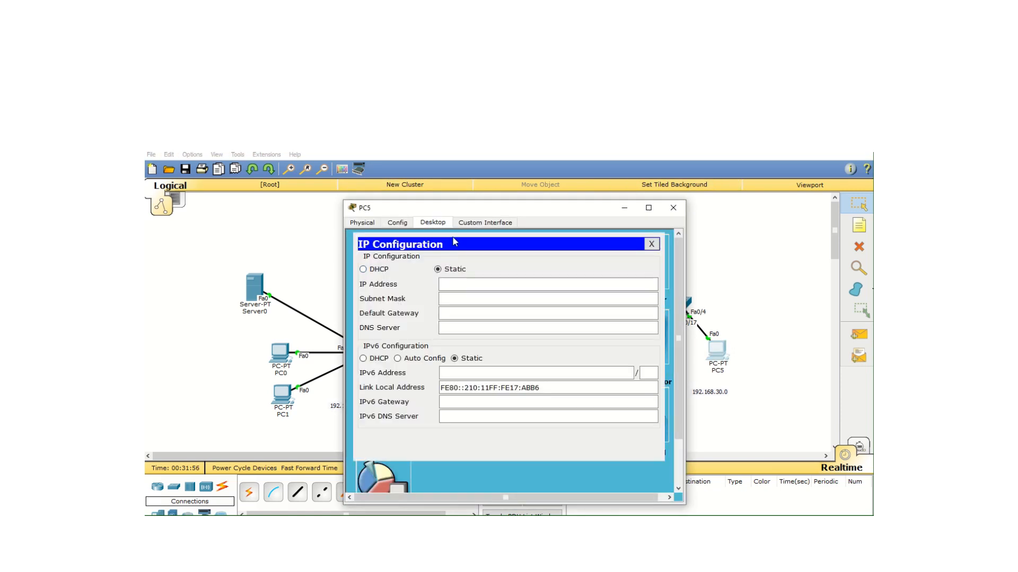
pyautogui.click(363, 271)
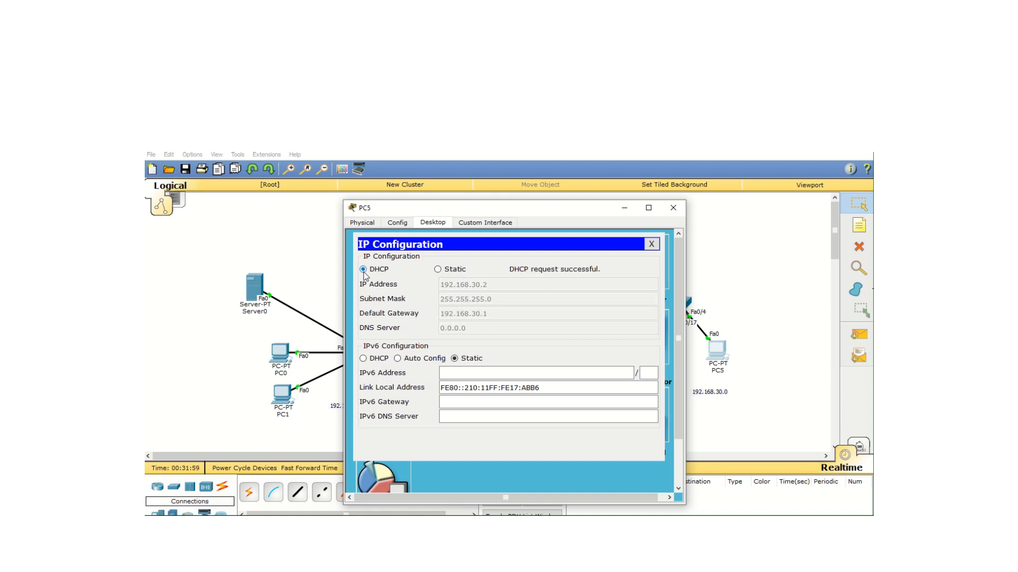
pyautogui.click(673, 208)
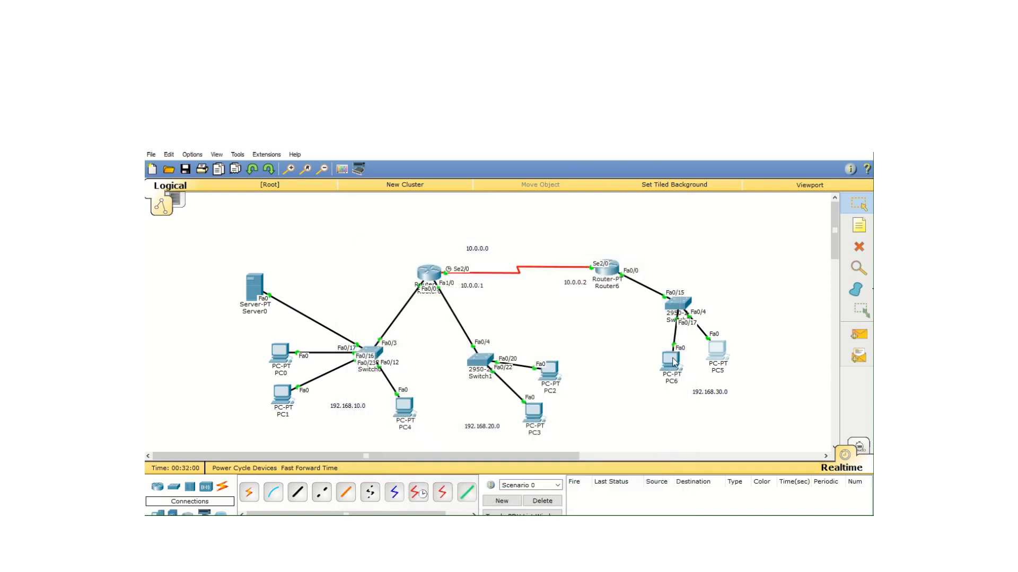
# - Switch PC6's IP configuration to DHCP to request an address, and close the PC's window
pyautogui.click(673, 362)
pyautogui.click(428, 221)
pyautogui.click(398, 269)
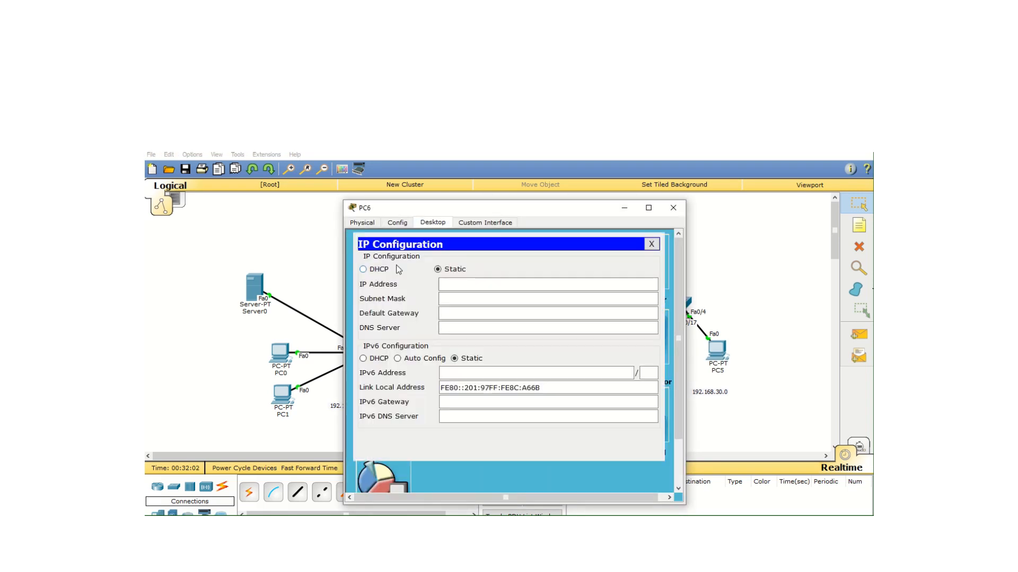
pyautogui.click(375, 269)
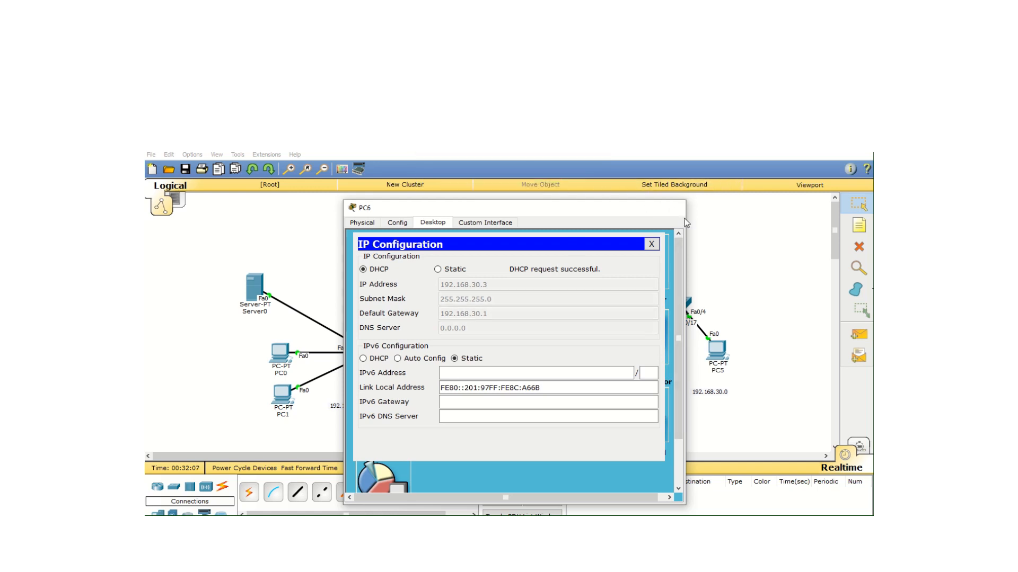
pyautogui.click(673, 208)
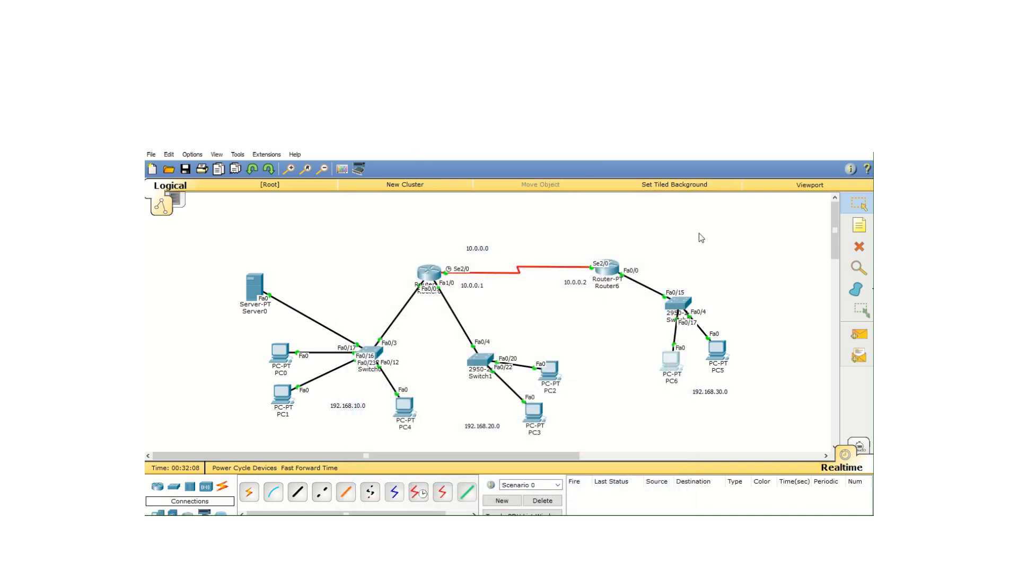